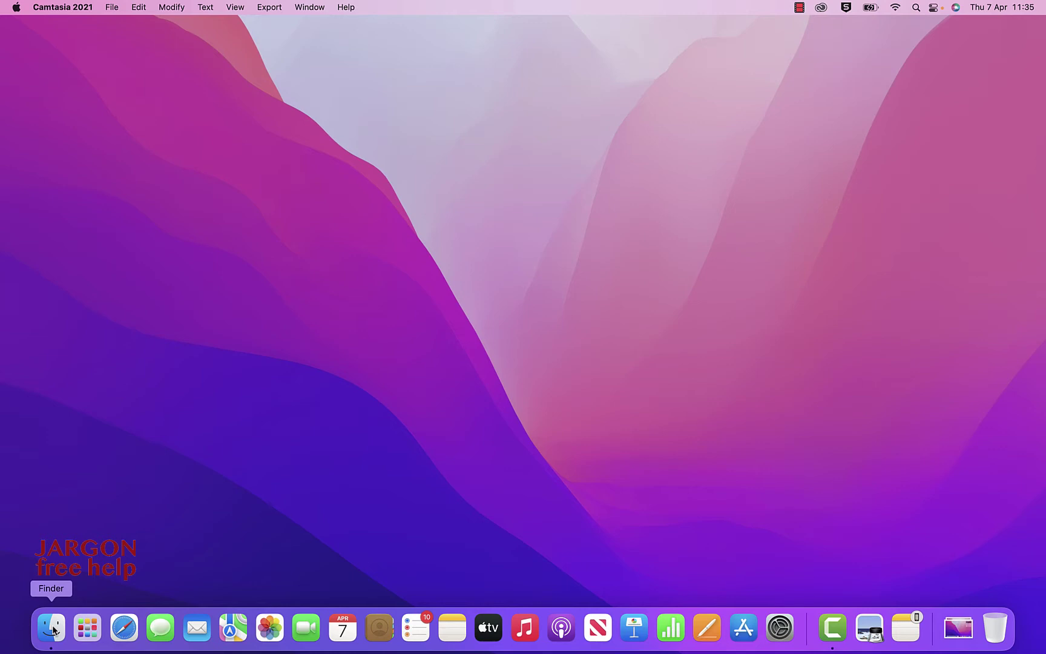
Step: Open a Finder window, browse its Applications and Documents folders, and move the window nearer the menu bar's app name
click(53, 629)
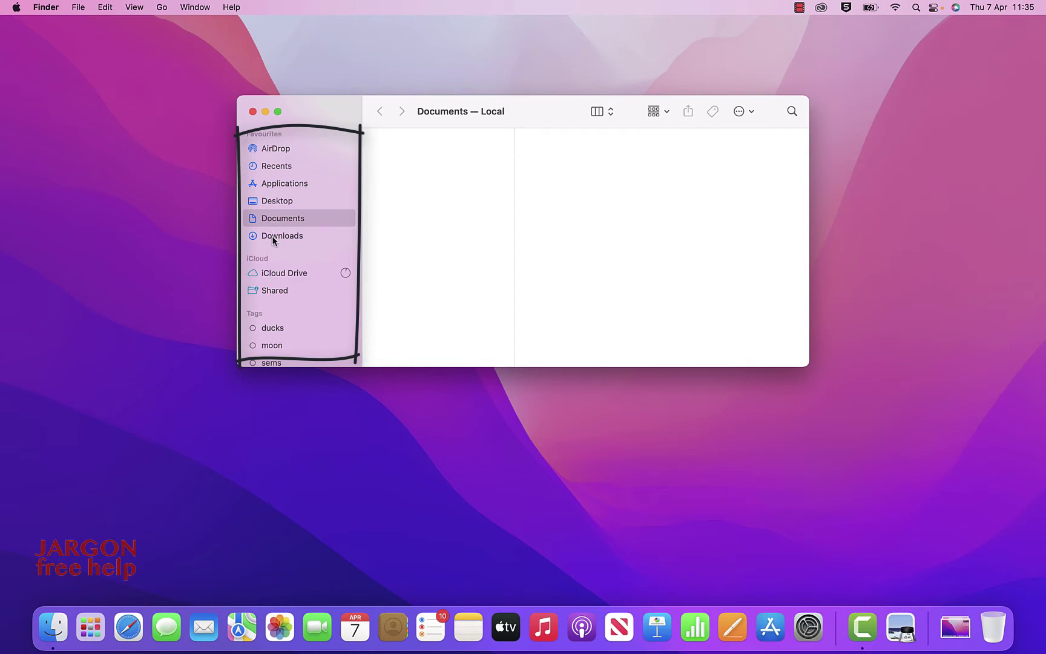
click(290, 189)
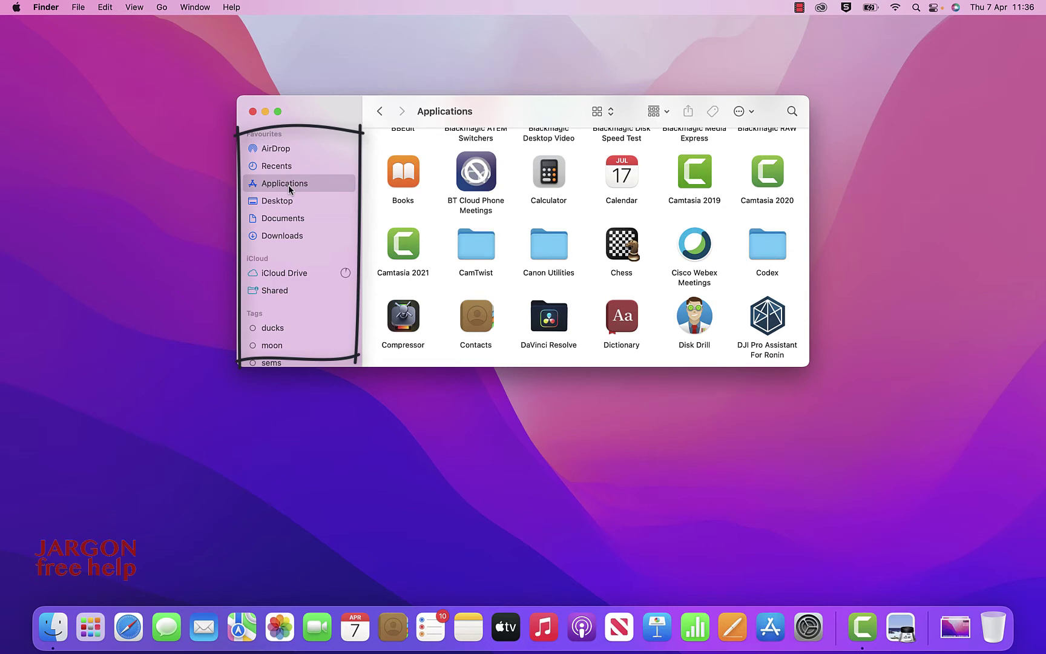
click(279, 221)
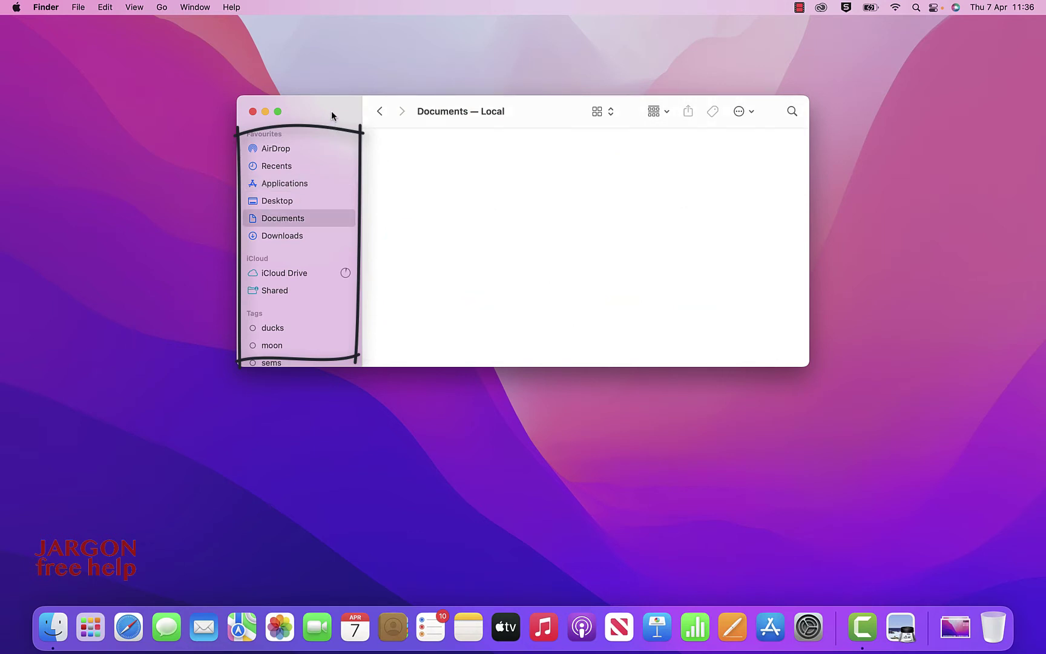
drag(331, 111, 160, 125)
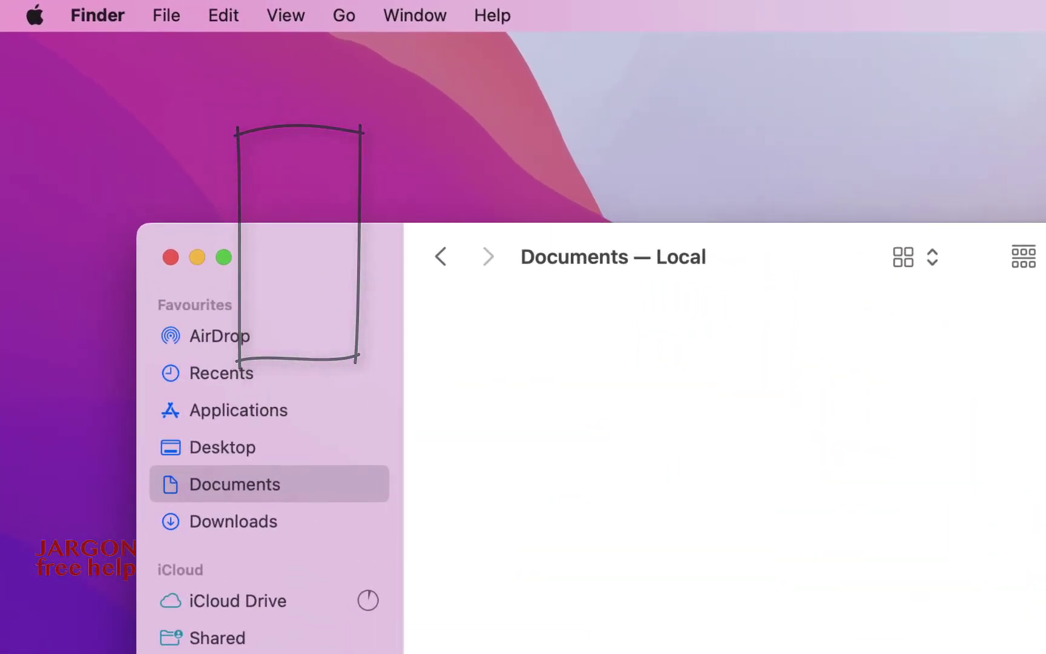
Step: Turn on the Finder preference that shows hard disks on the desktop
click(110, 13)
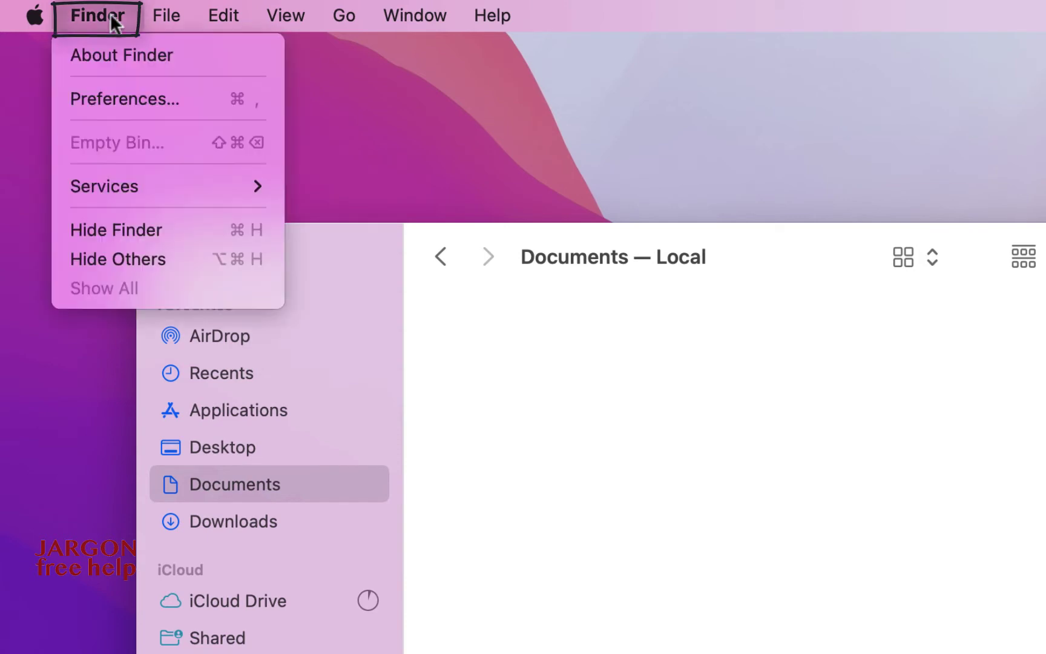
click(114, 100)
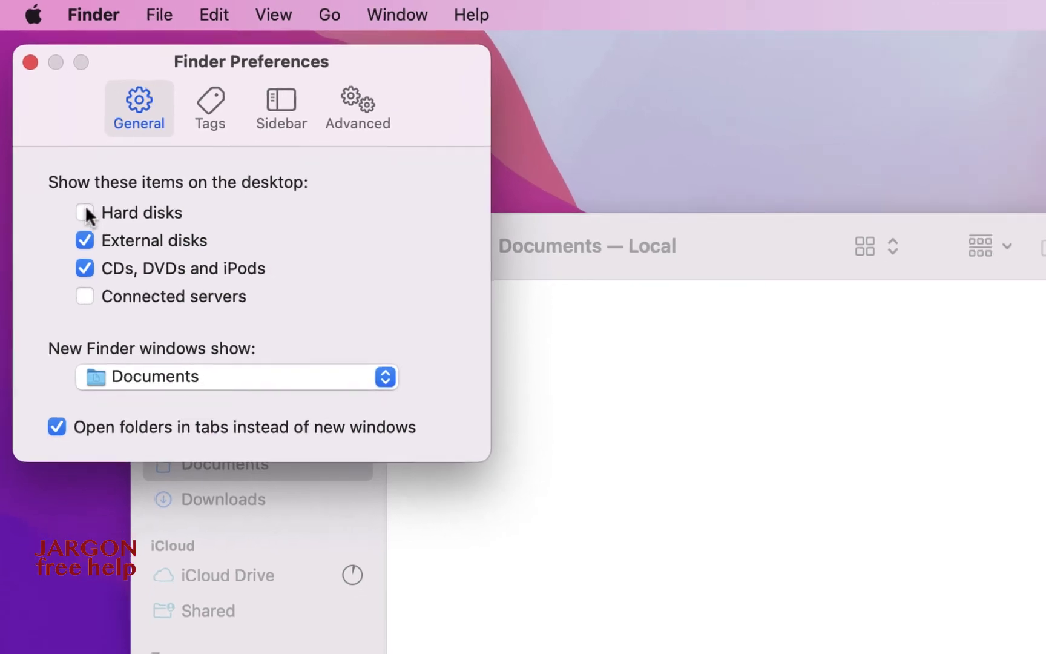
click(89, 222)
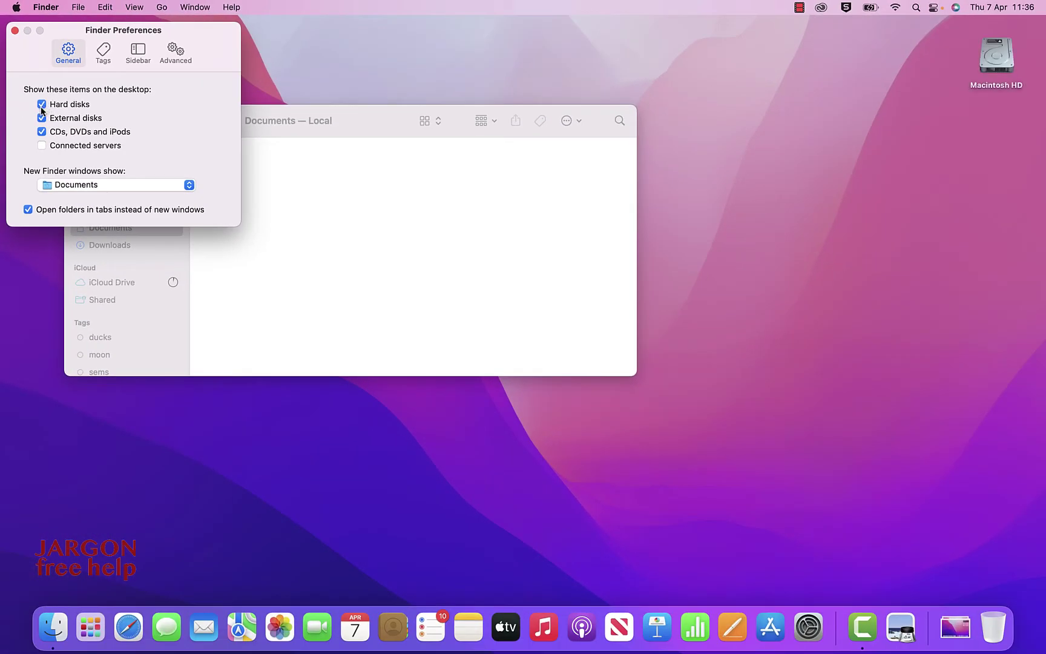
Step: View Macintosh HD and the Documents folder in a window opened from the desktop disk, and close that window
double_click(998, 61)
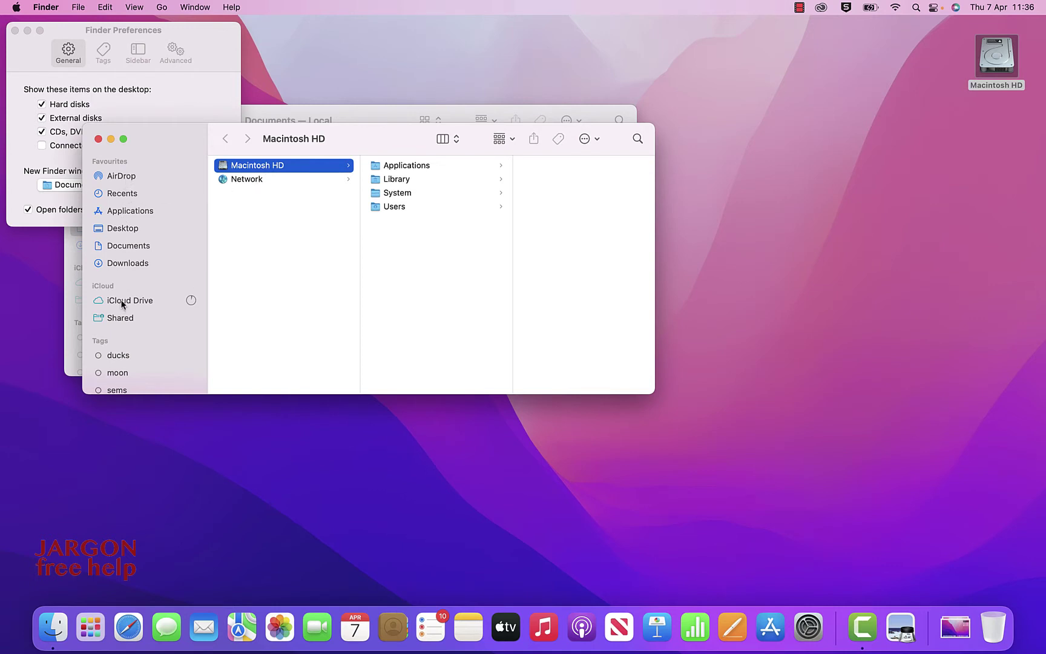
click(134, 247)
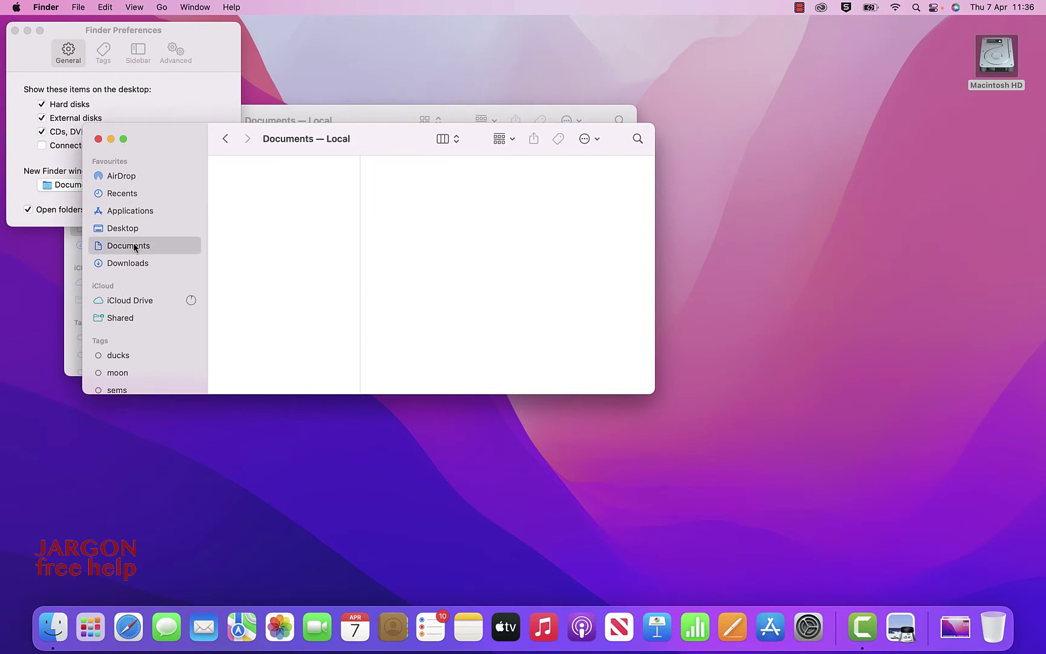
drag(183, 140, 411, 137)
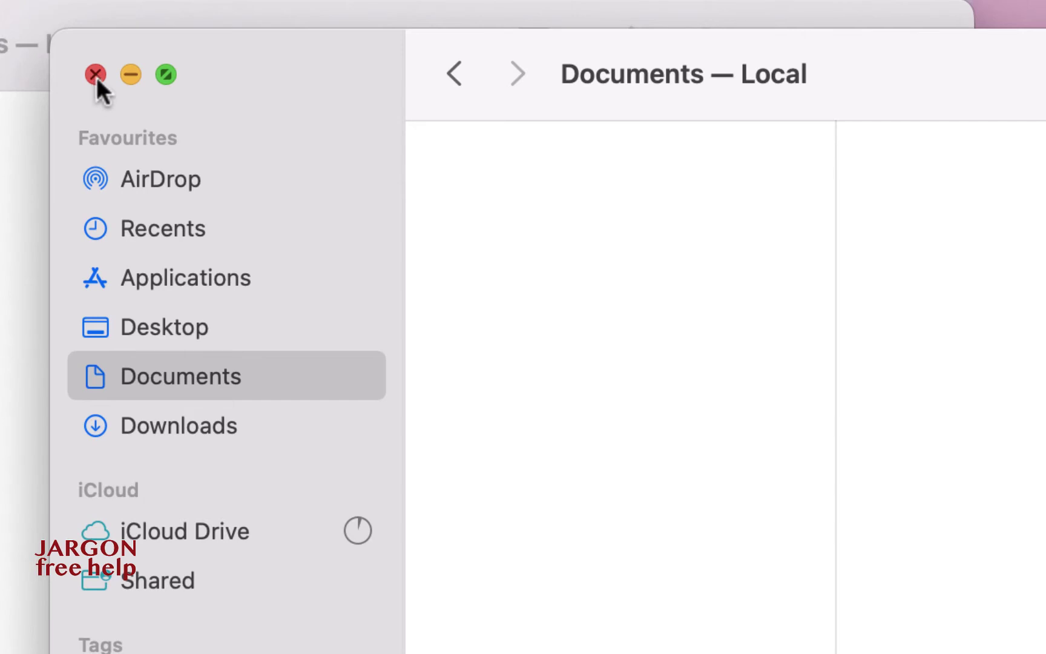
click(97, 76)
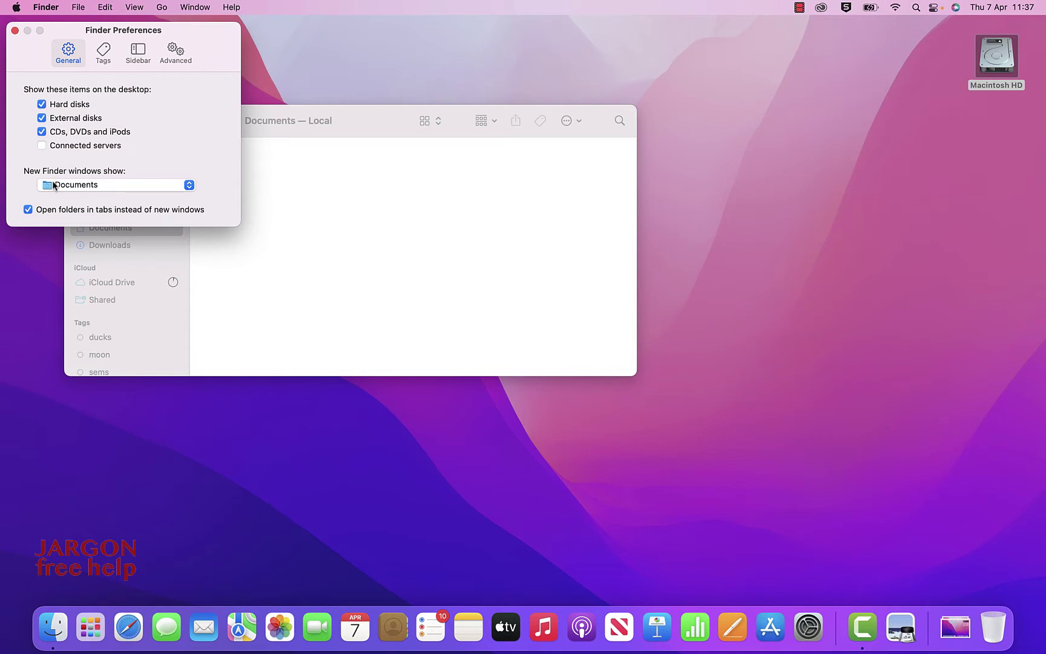
click(107, 185)
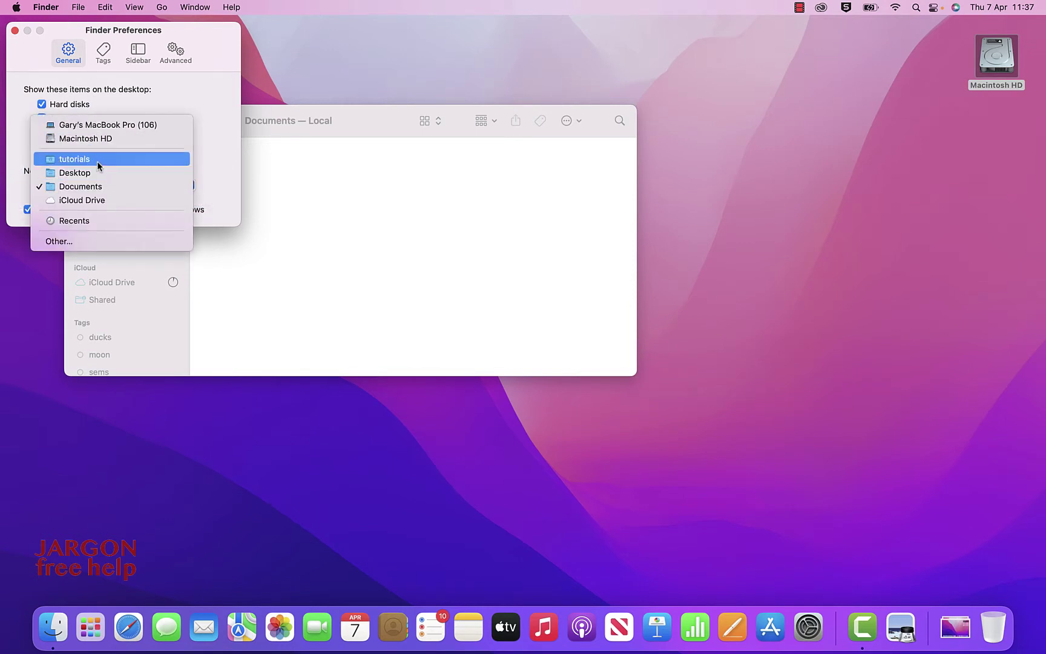
click(94, 242)
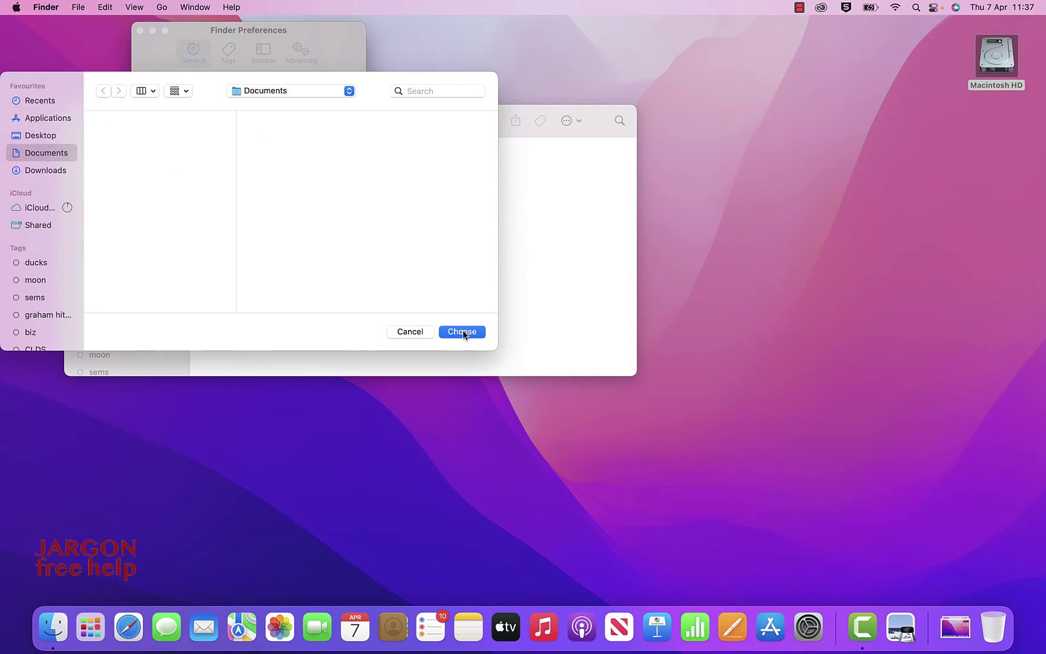
click(412, 333)
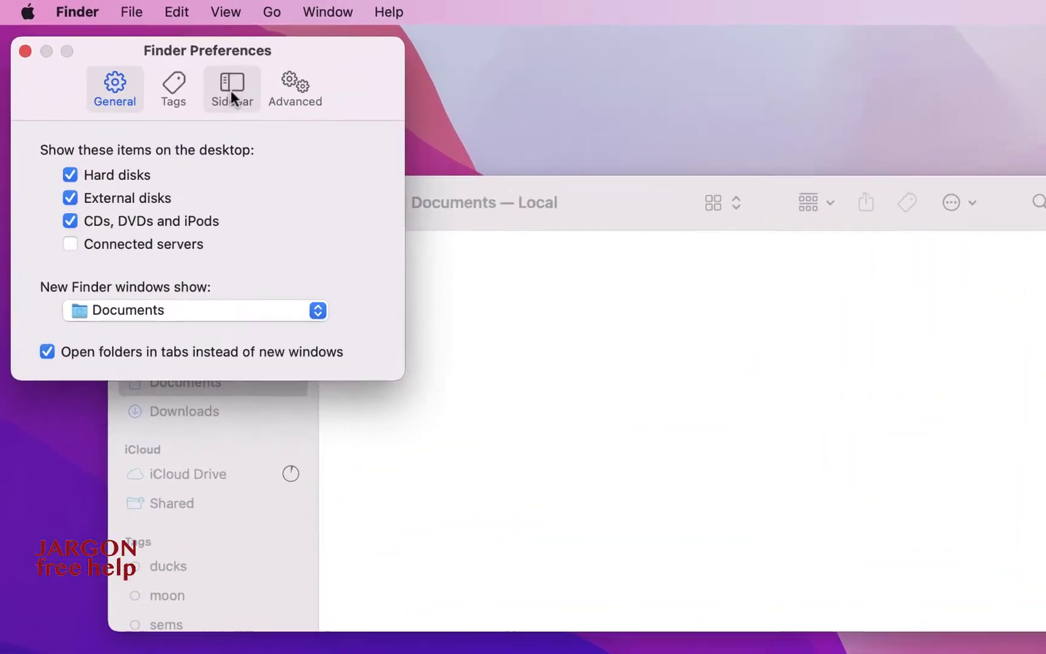
Step: Add Movies, Music and Pictures to the Finder sidebar favourites and close the preferences
click(139, 56)
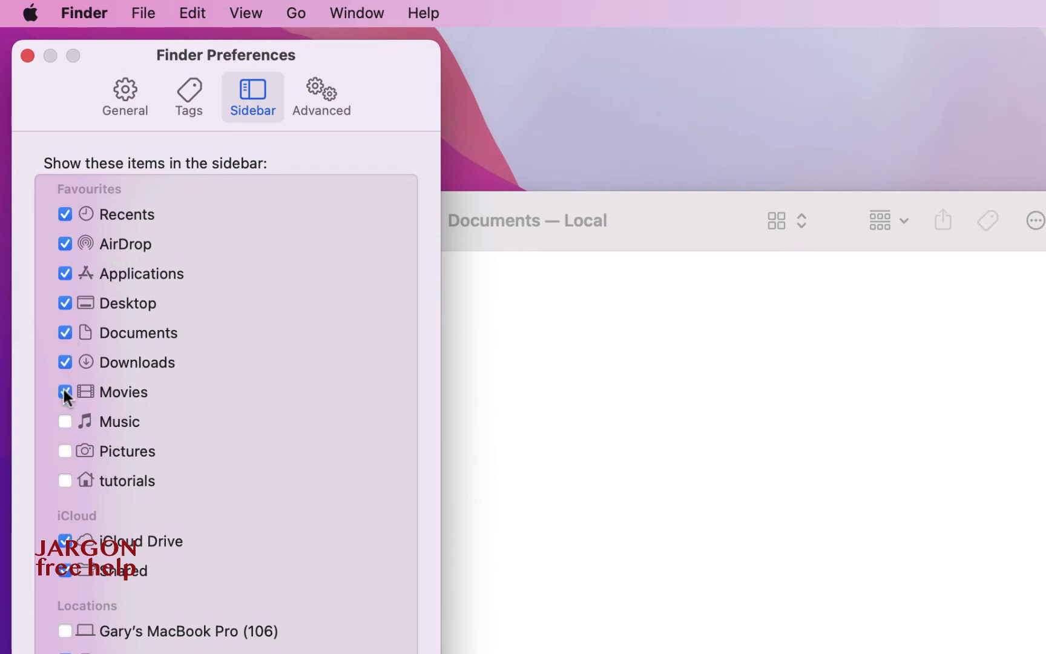
click(64, 451)
click(27, 56)
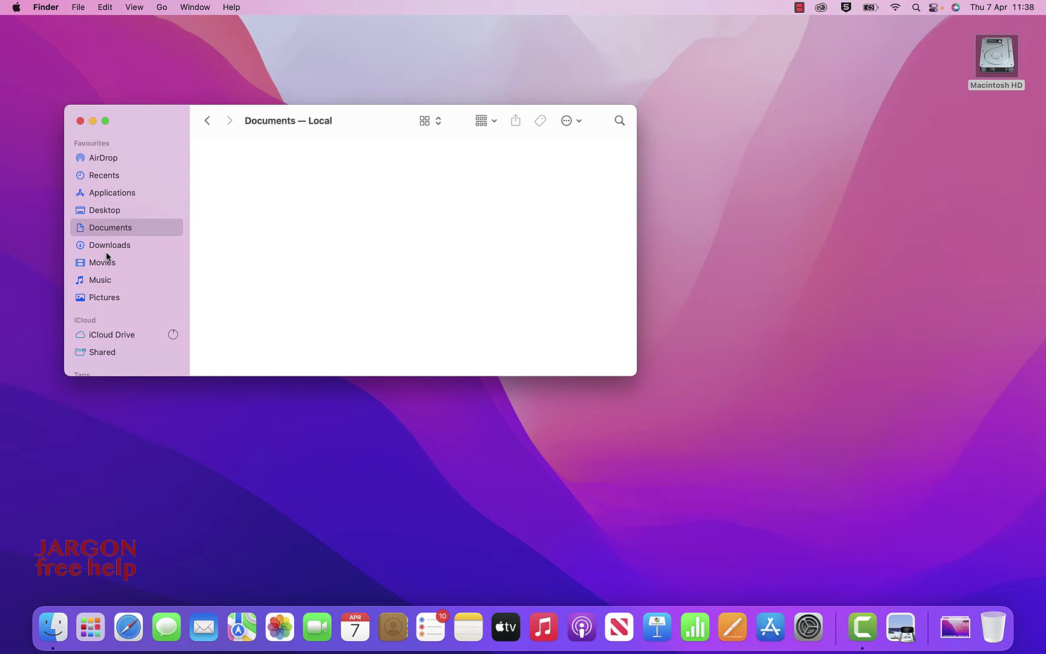
Step: Make the Finder window taller, and display the contents of the OCT2021 drive as a list
drag(247, 376, 239, 406)
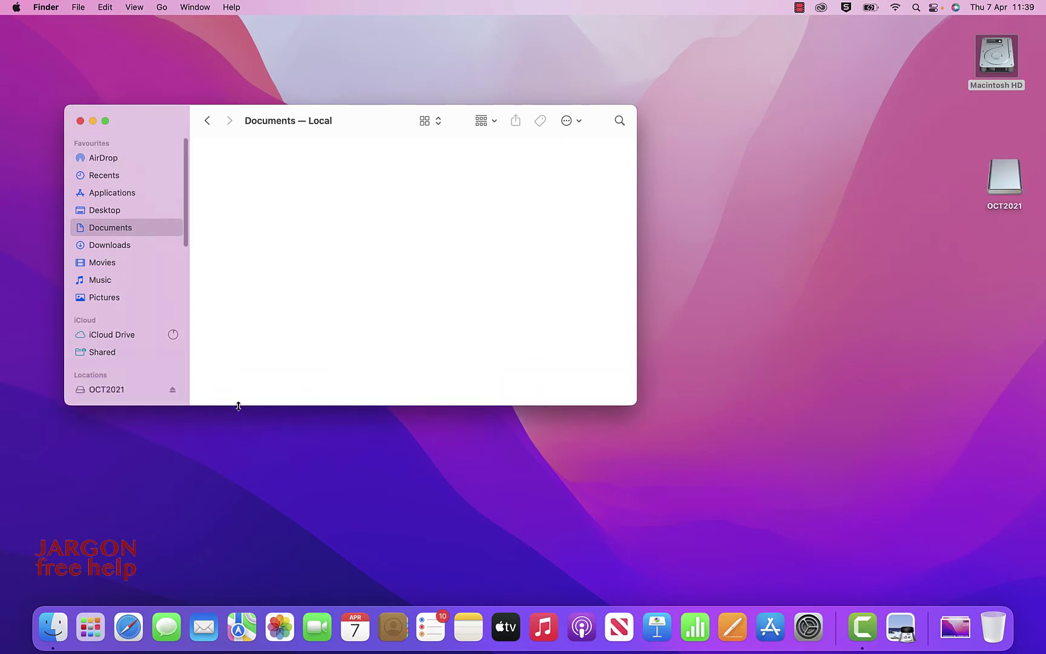
click(109, 390)
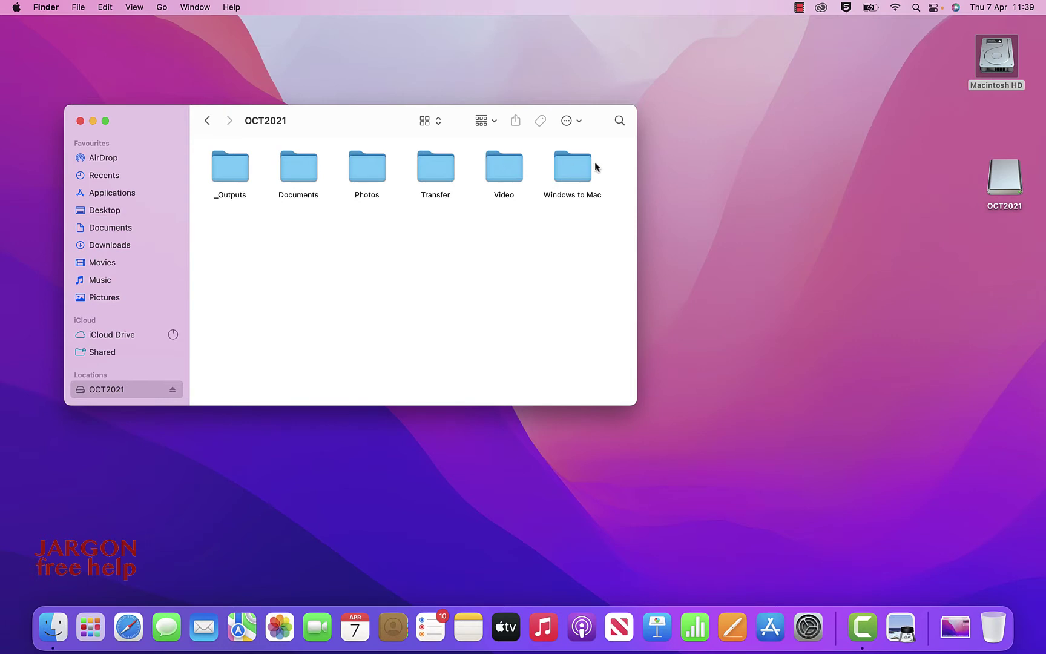
click(436, 122)
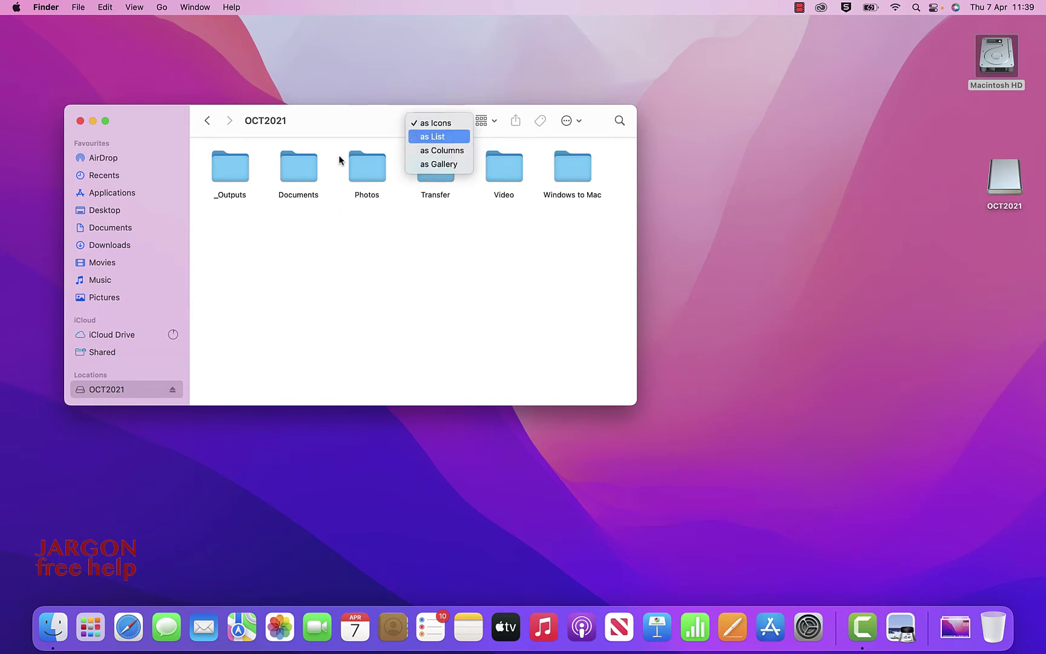
key(Down)
key(Down)
key(Up)
key(Up)
key(Return)
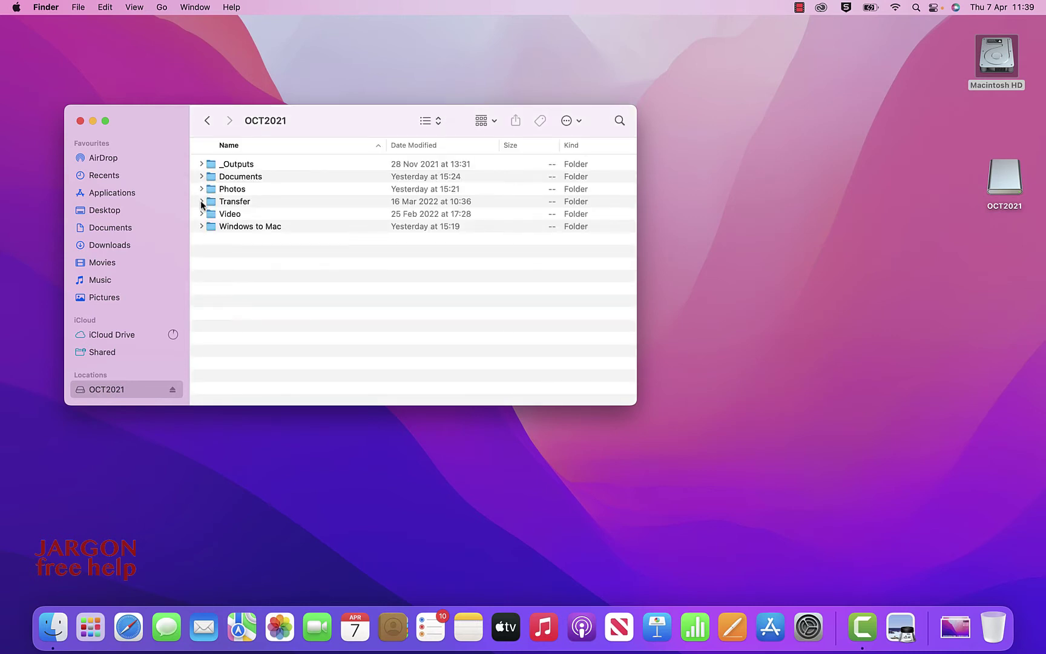
Step: Look inside the Photos and Transfer folders by expanding each one within the list, and collapse them again
key(p)
key(Right)
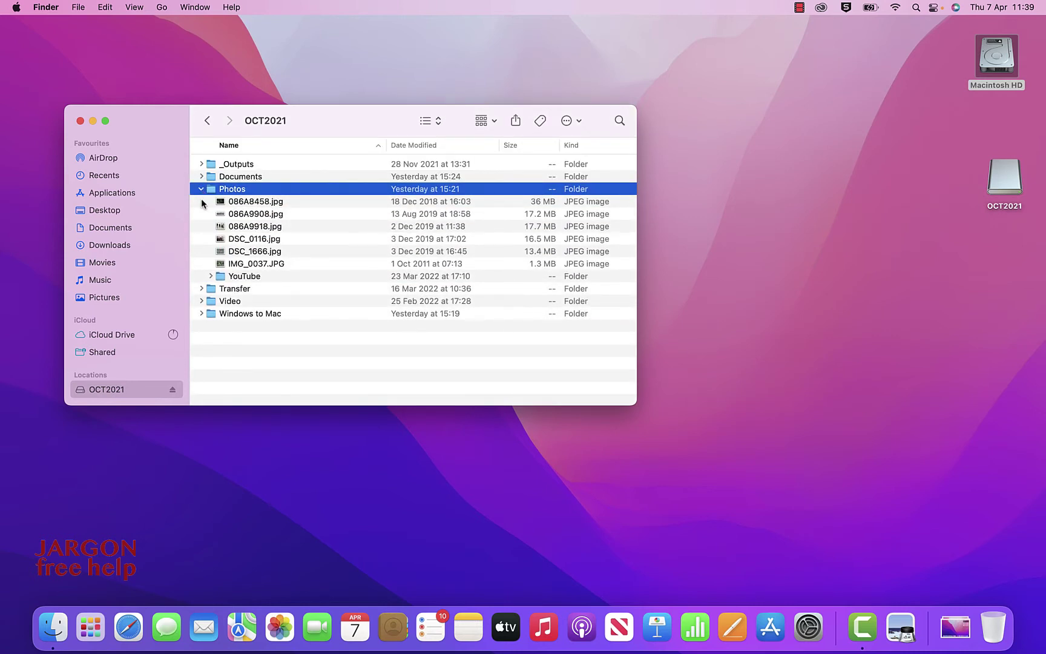
key(Left)
click(202, 201)
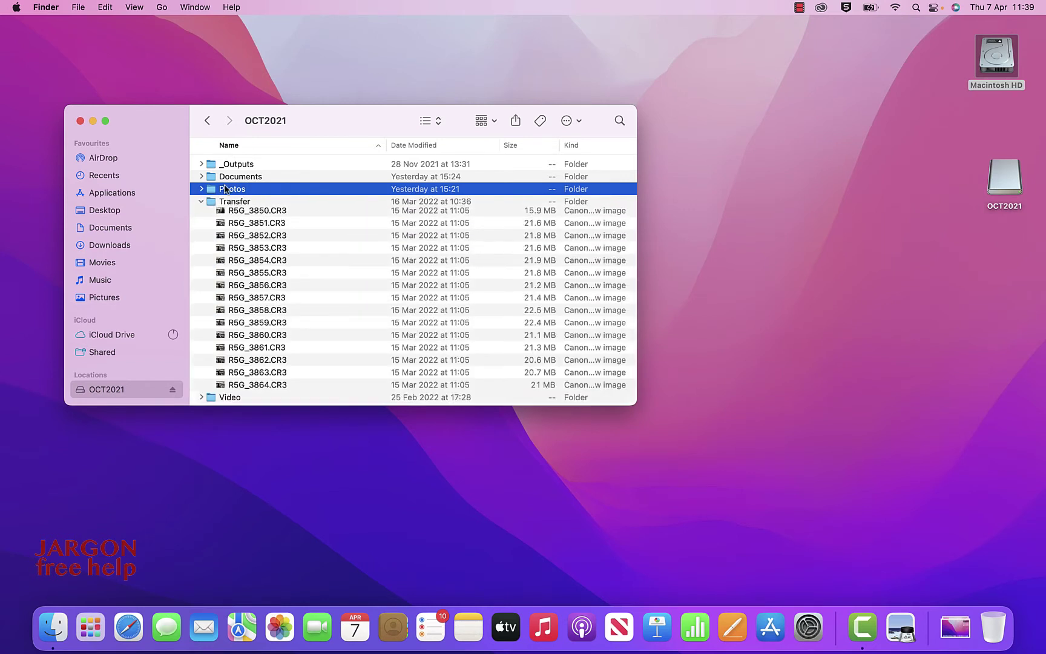
key(super+alt+Left)
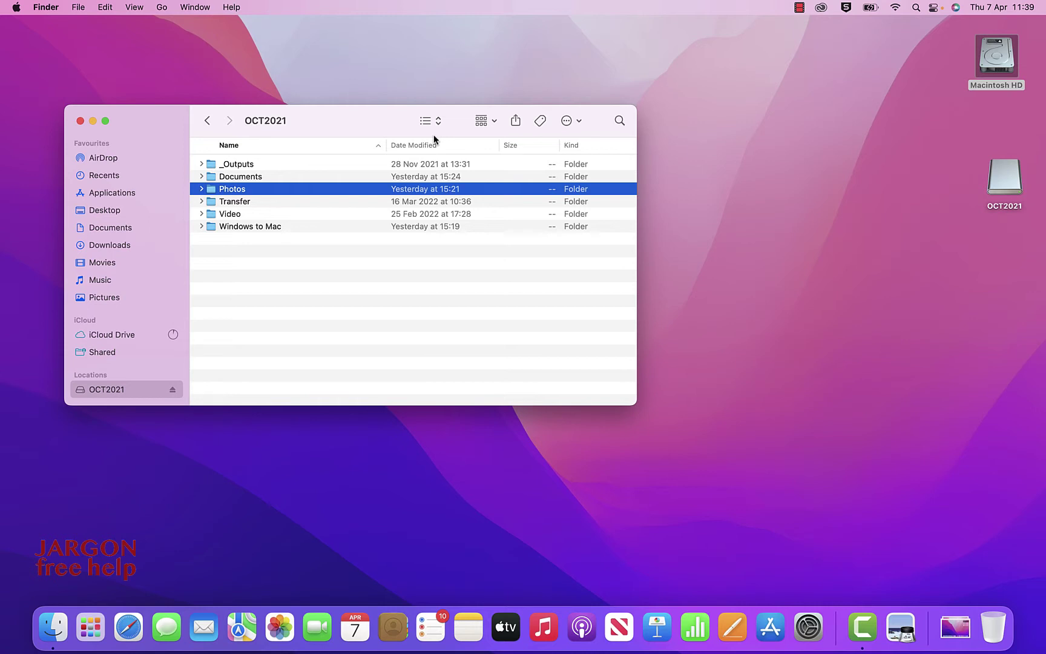
Step: Switch the OCT2021 drive to column view and browse through Documents and Course Outlines to the Teams Essentials Word document
click(433, 134)
key(Down)
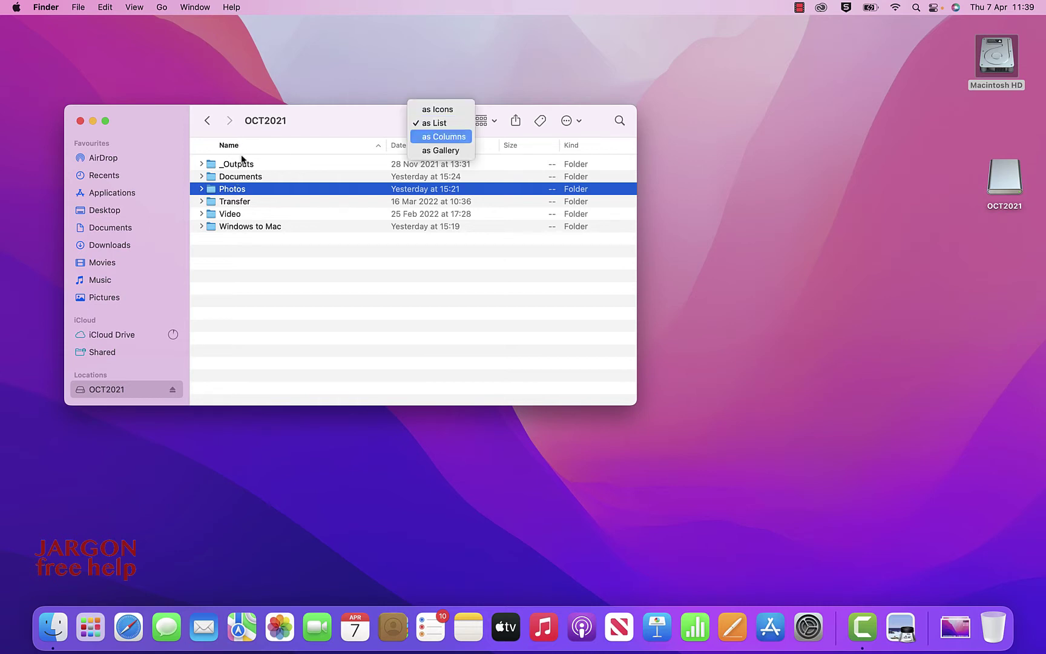
key(Return)
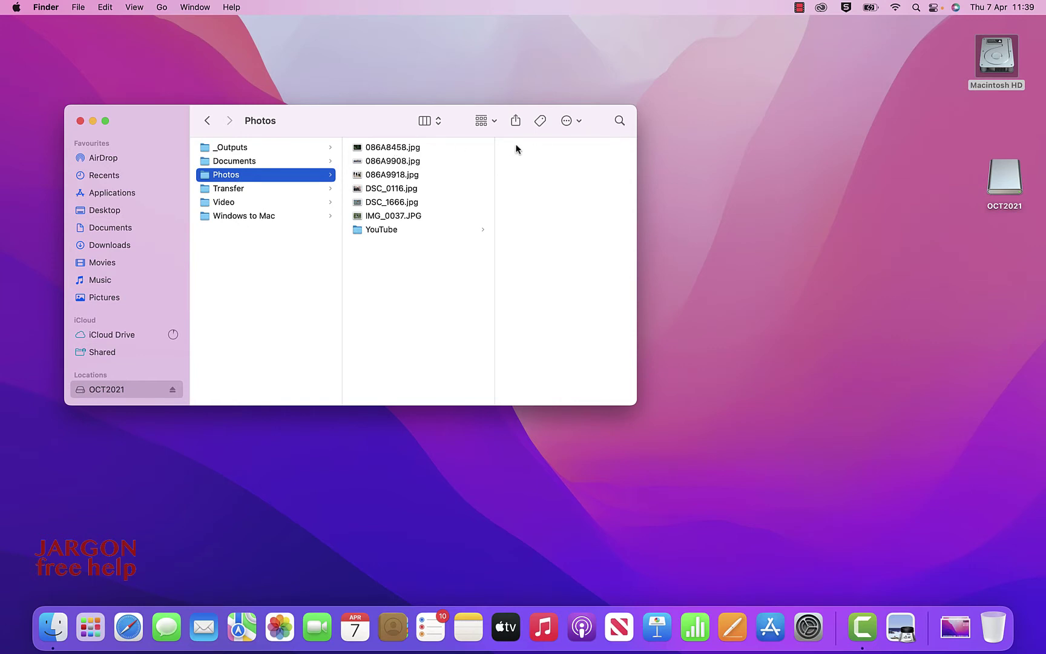
key(Up)
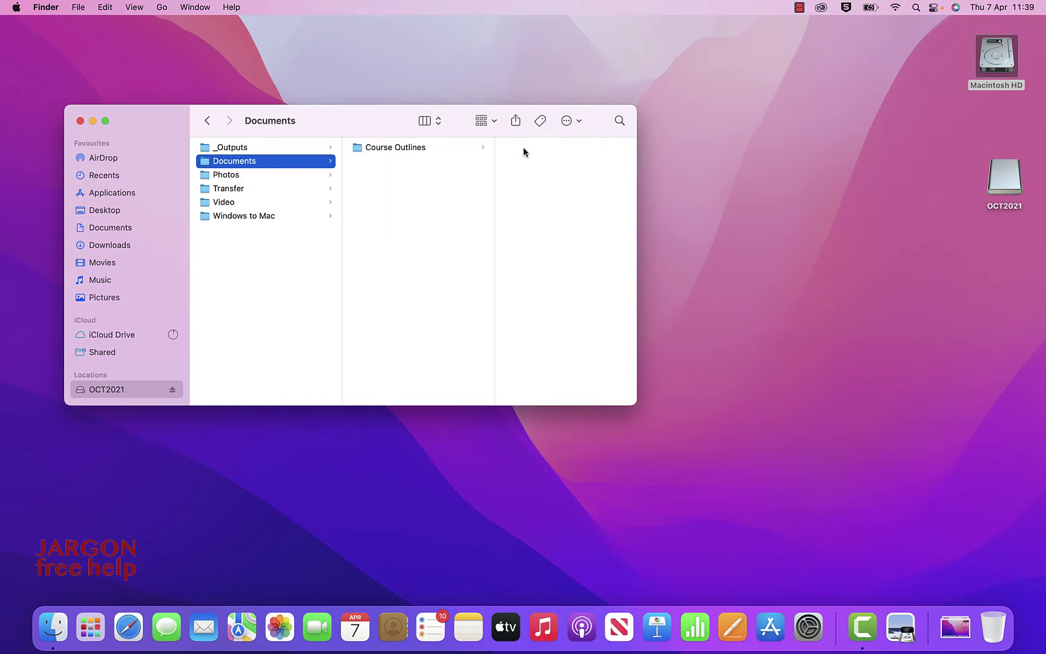
key(Right)
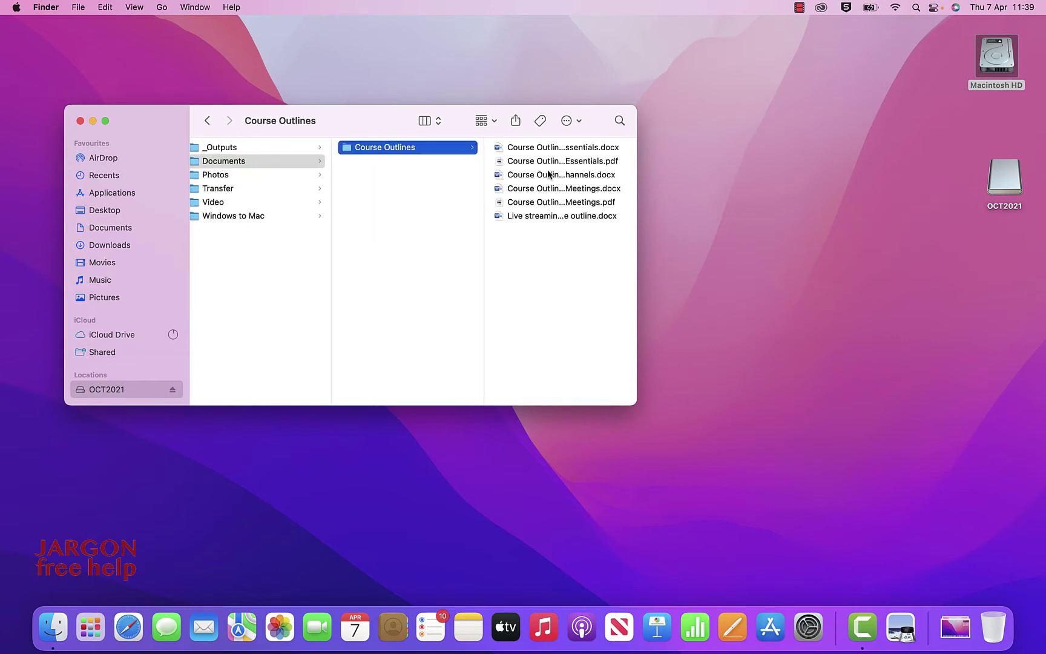
key(Right)
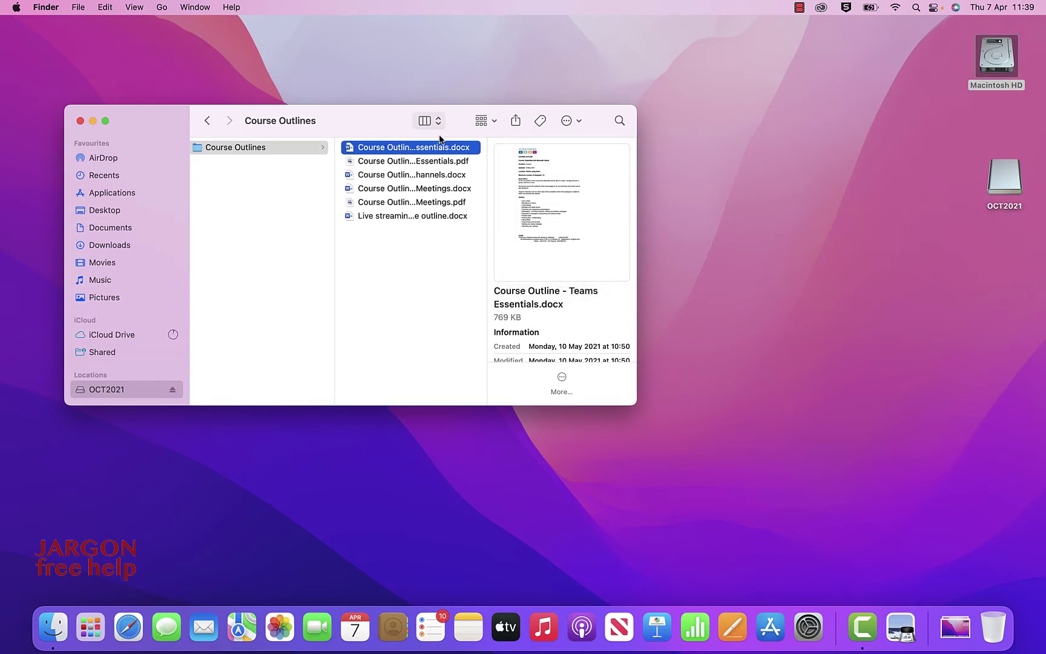
scroll(272, 203, right, 1)
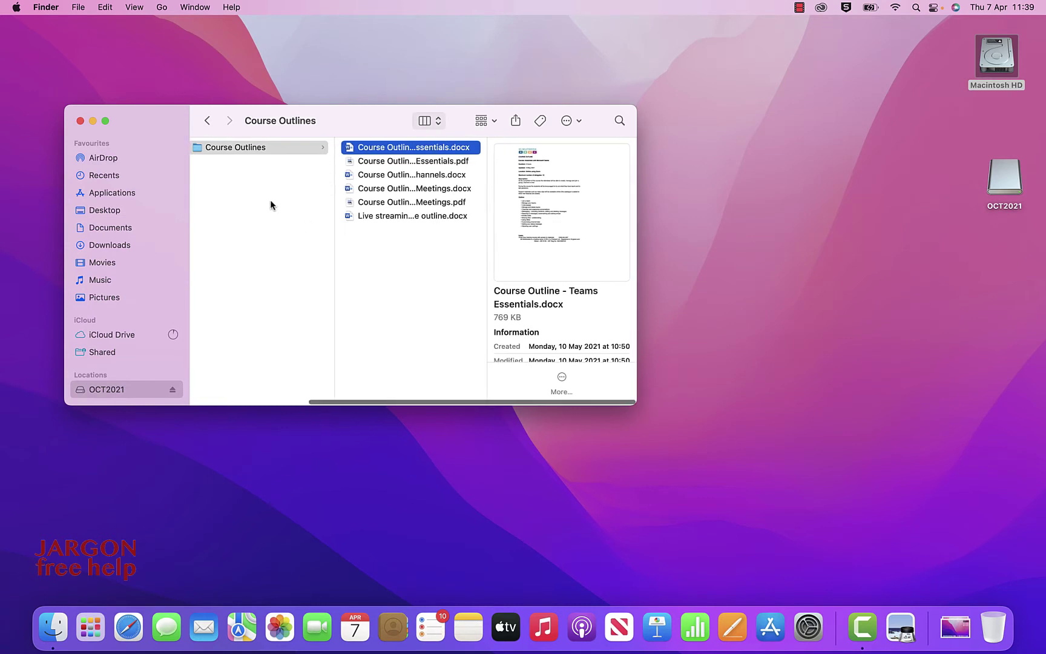
Step: Preview the Course Outlines folder as a gallery and go back to the Documents folder
click(430, 122)
click(439, 137)
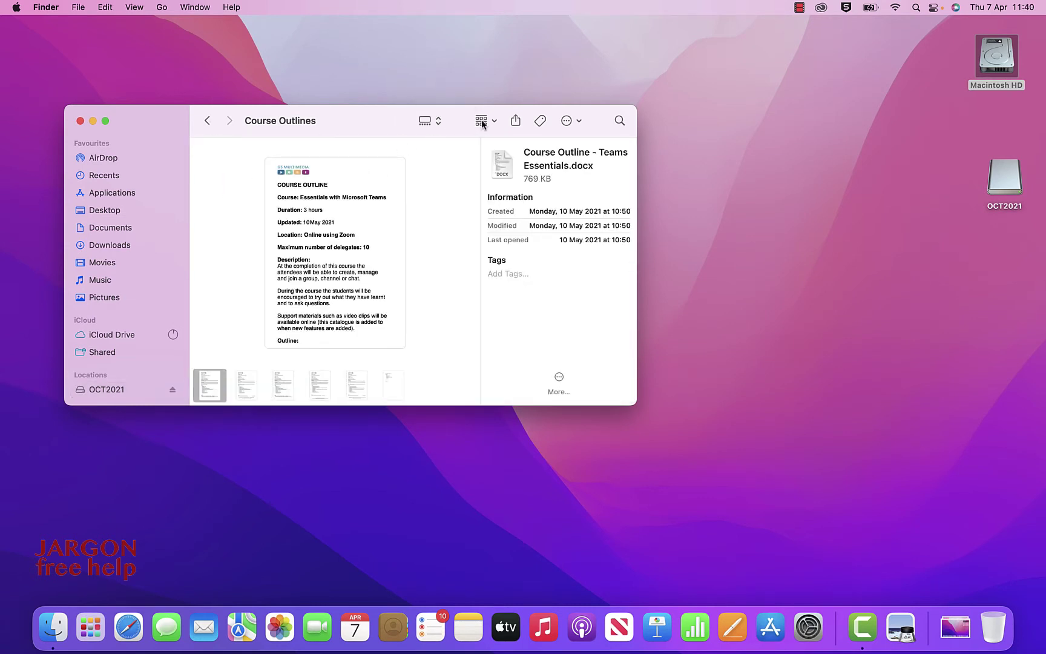
key(super+bracketleft)
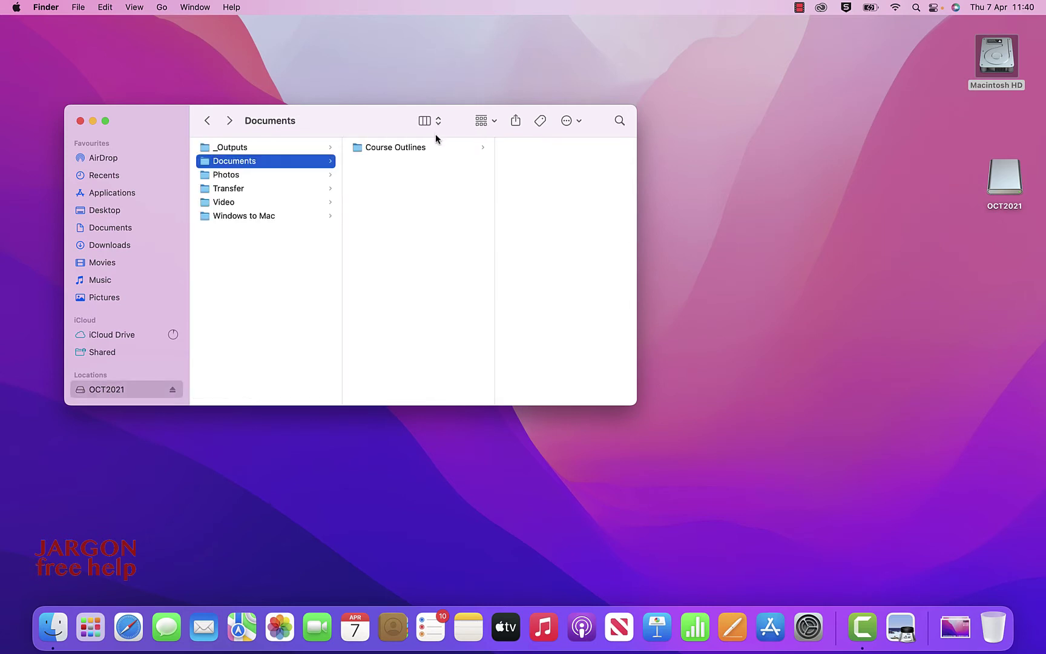
Step: Display the Photos folder of the OCT2021 drive as a gallery
key(Down)
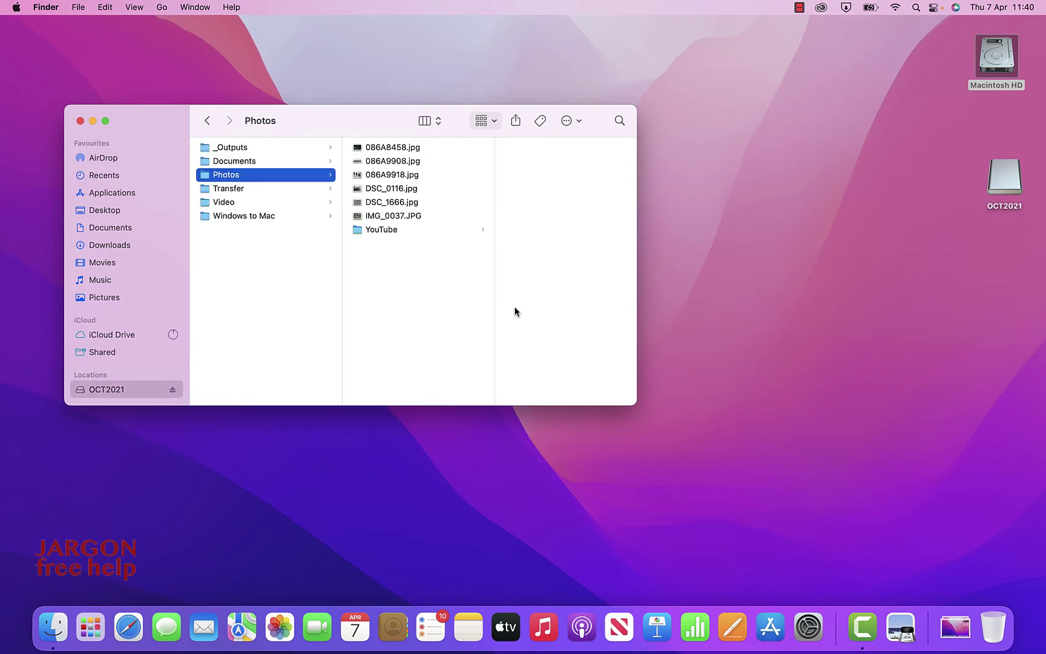
key(space)
key(Down)
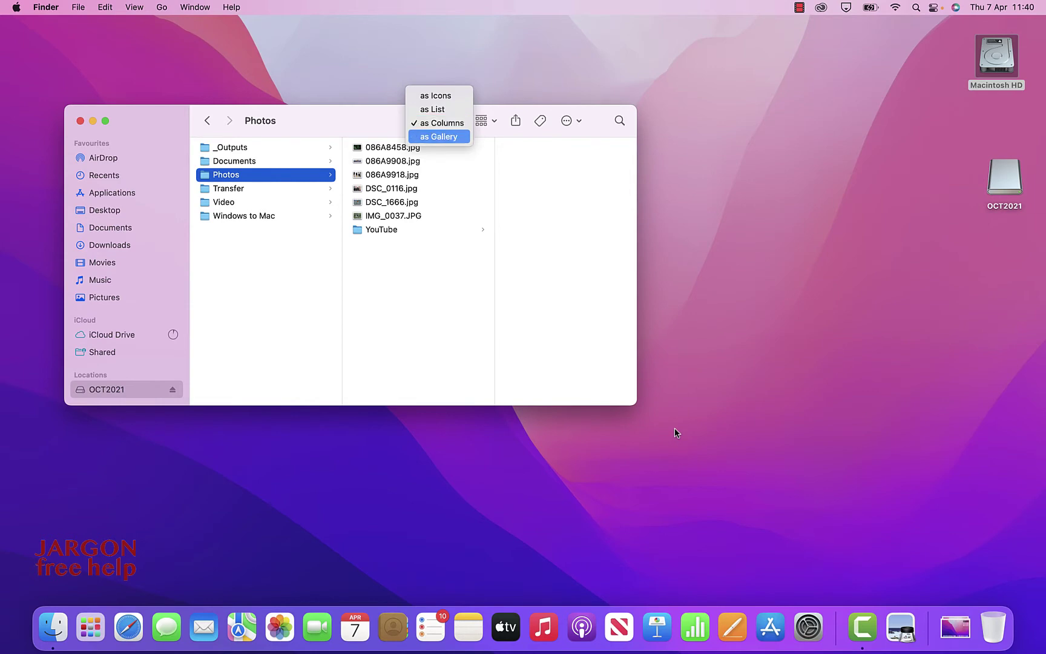
key(Return)
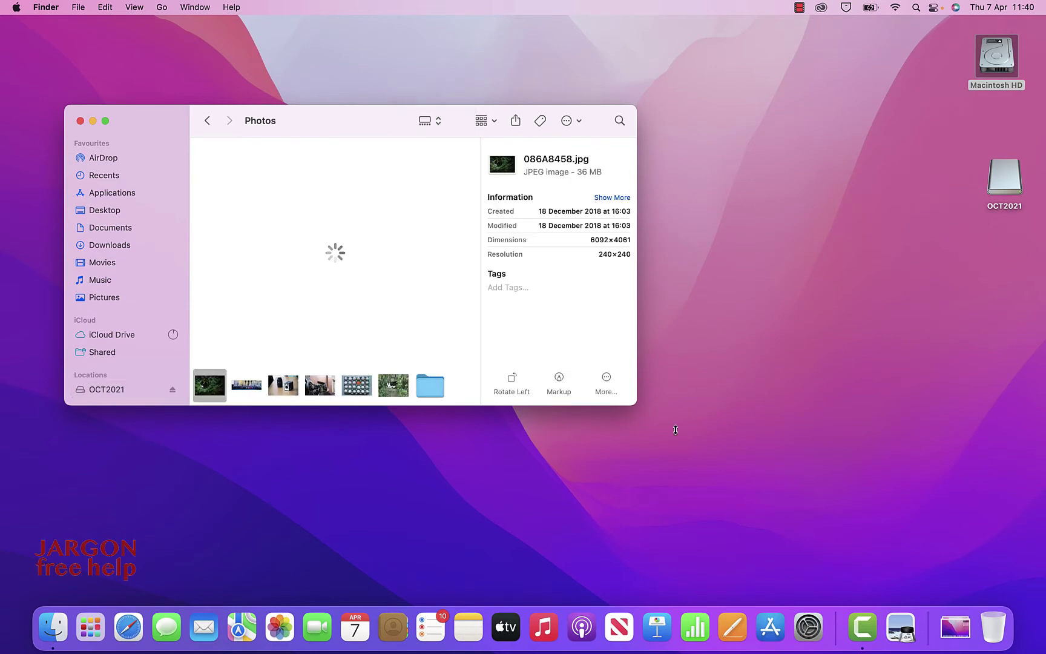
click(101, 120)
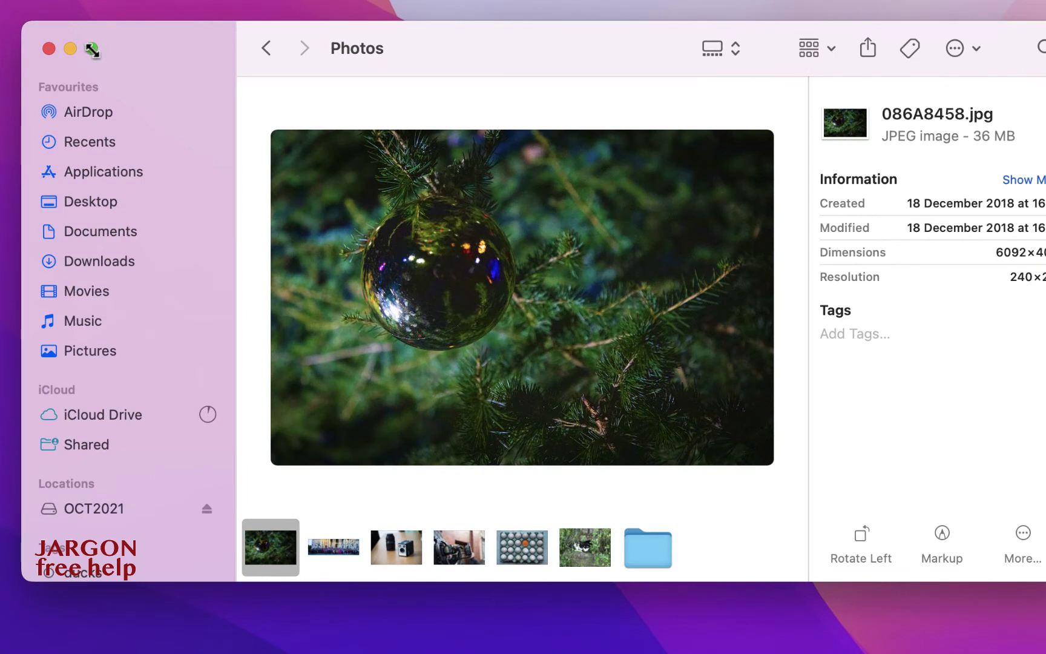
Step: Expand the window to full screen and browse through the Photos gallery, ending on the photo 086A9908.jpg
mouse_move(94, 51)
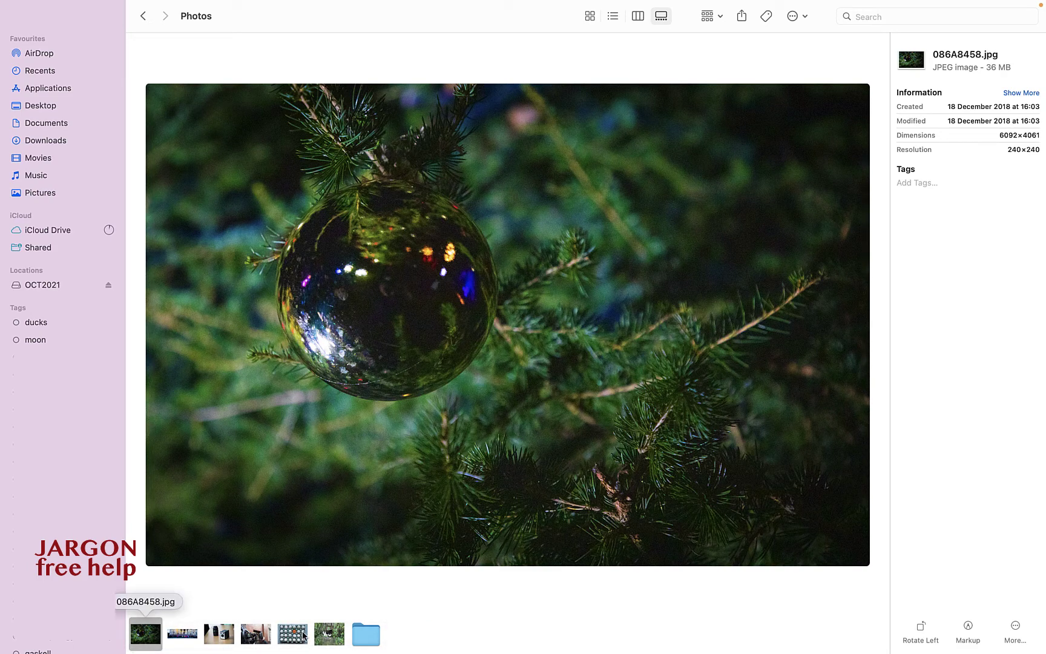
key(Right)
key(Right)
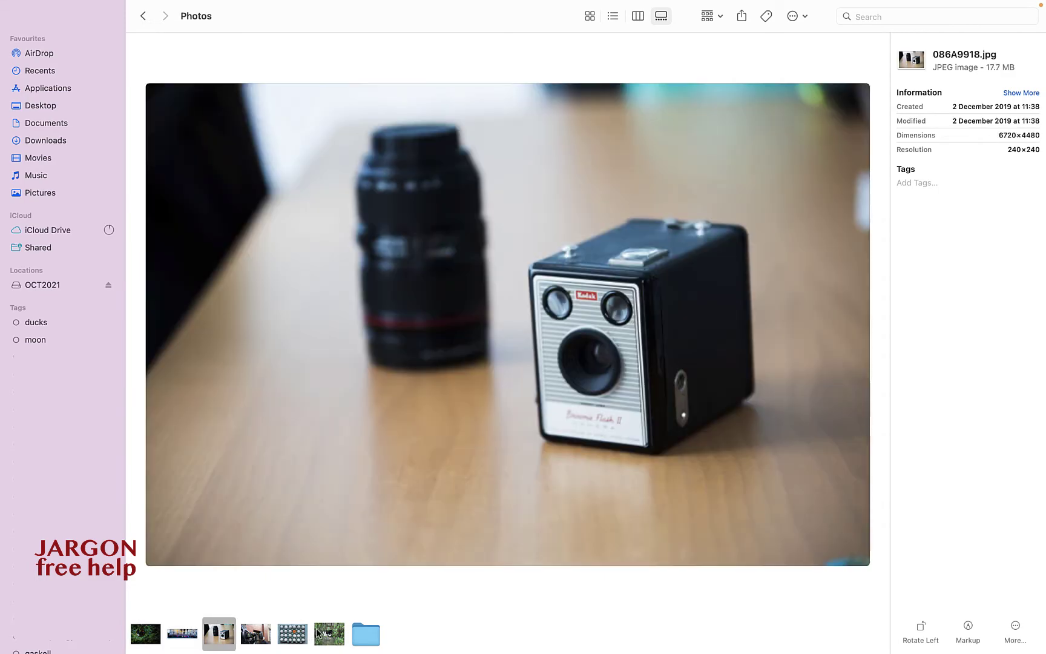
key(Right)
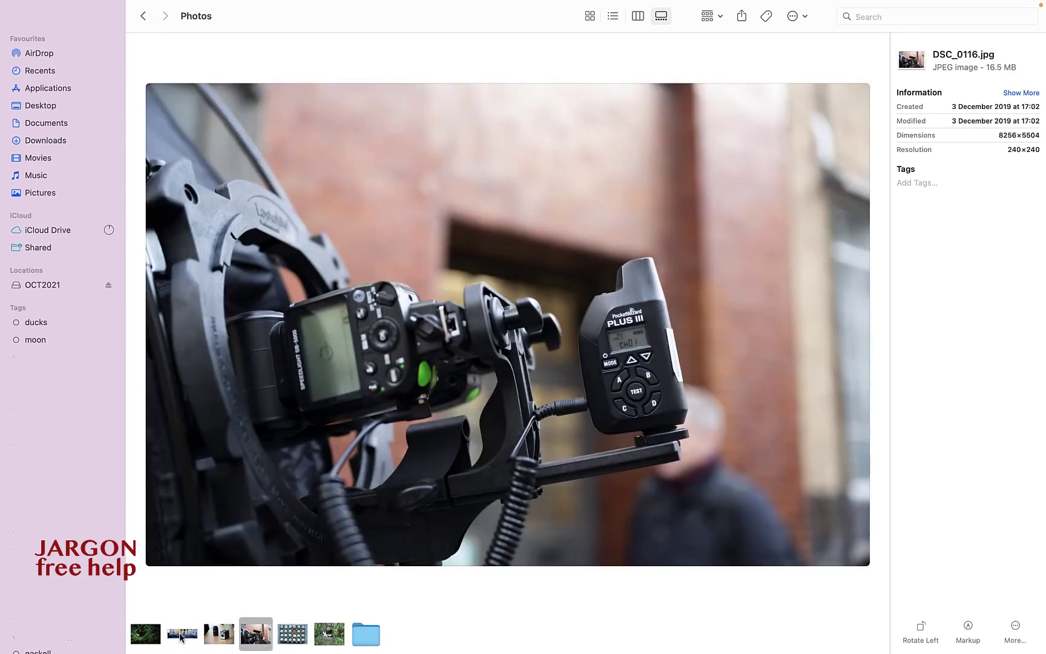
key(Right)
key(Right)
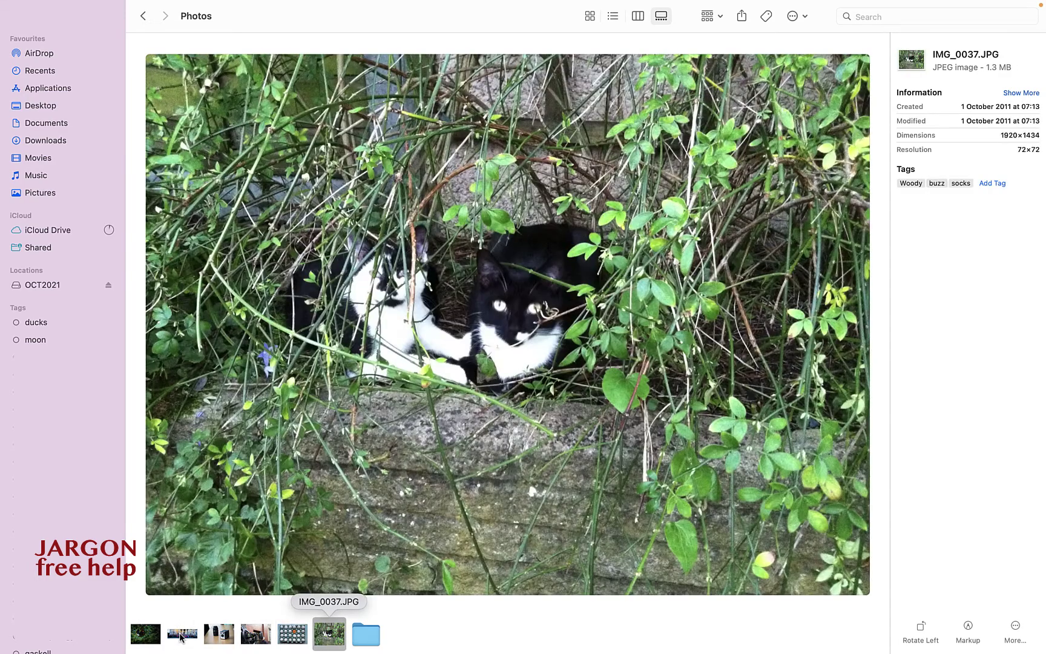
click(146, 634)
click(181, 634)
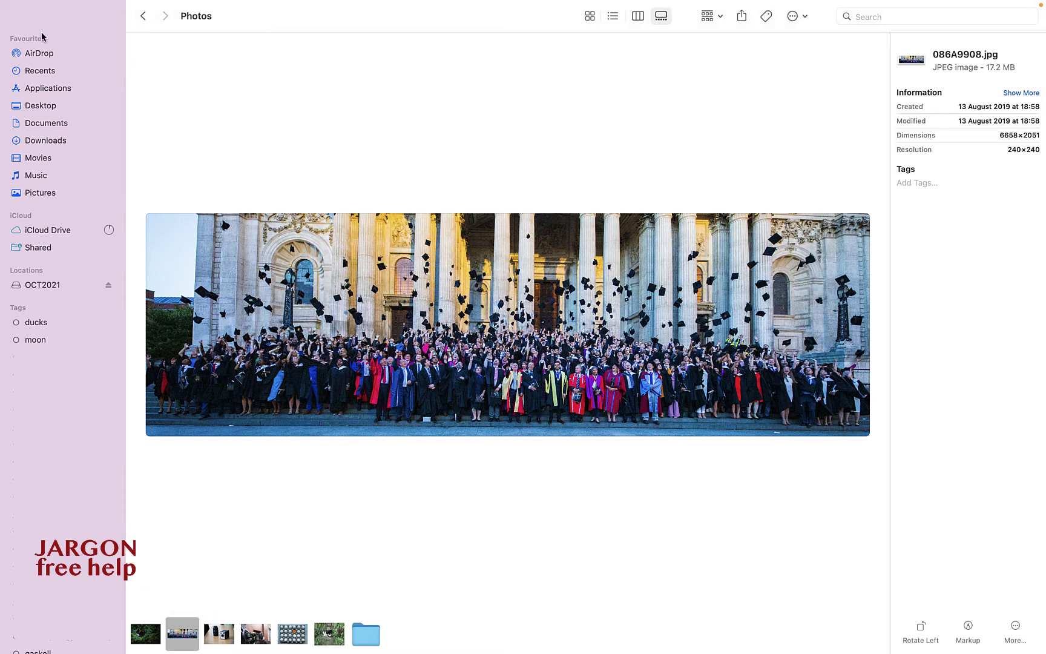
Step: Exit full screen and display the Photos folder in column view
mouse_move(123, 4)
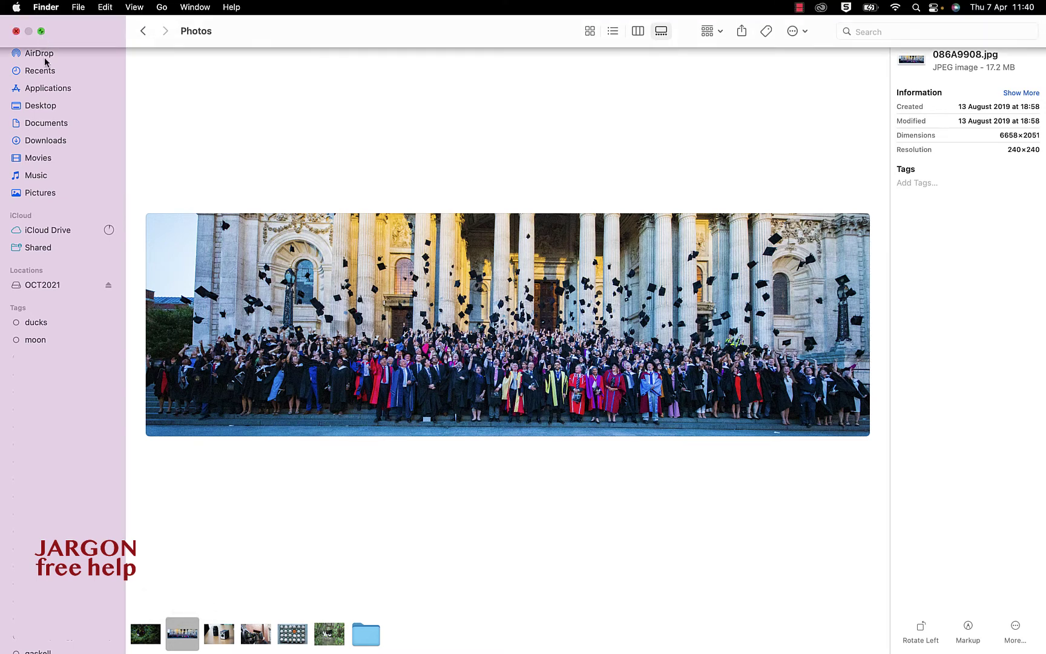
mouse_move(42, 36)
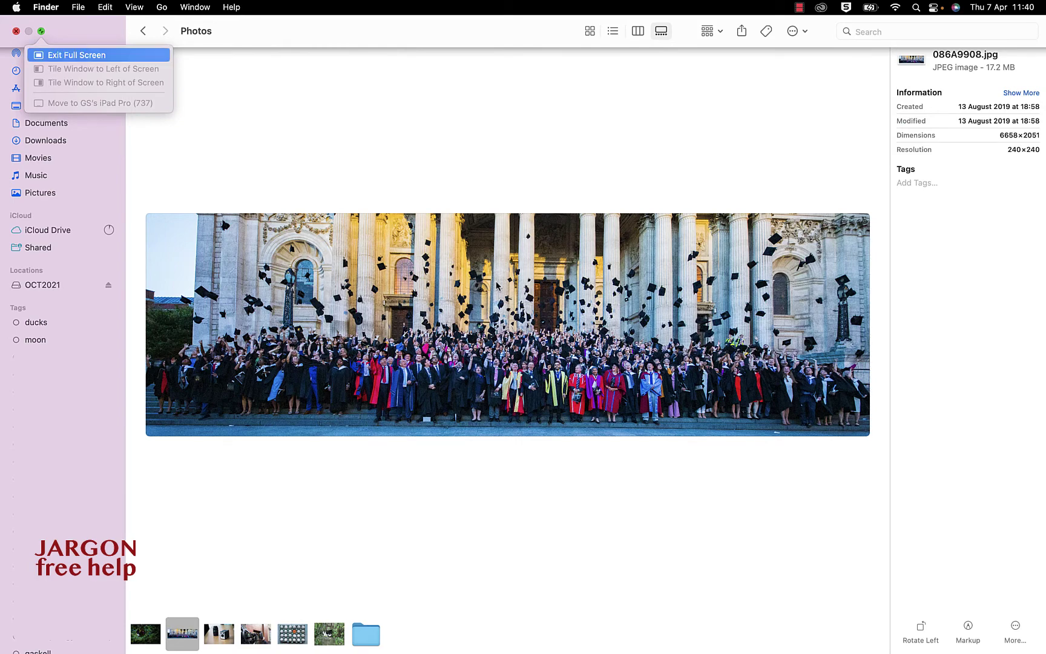
click(482, 126)
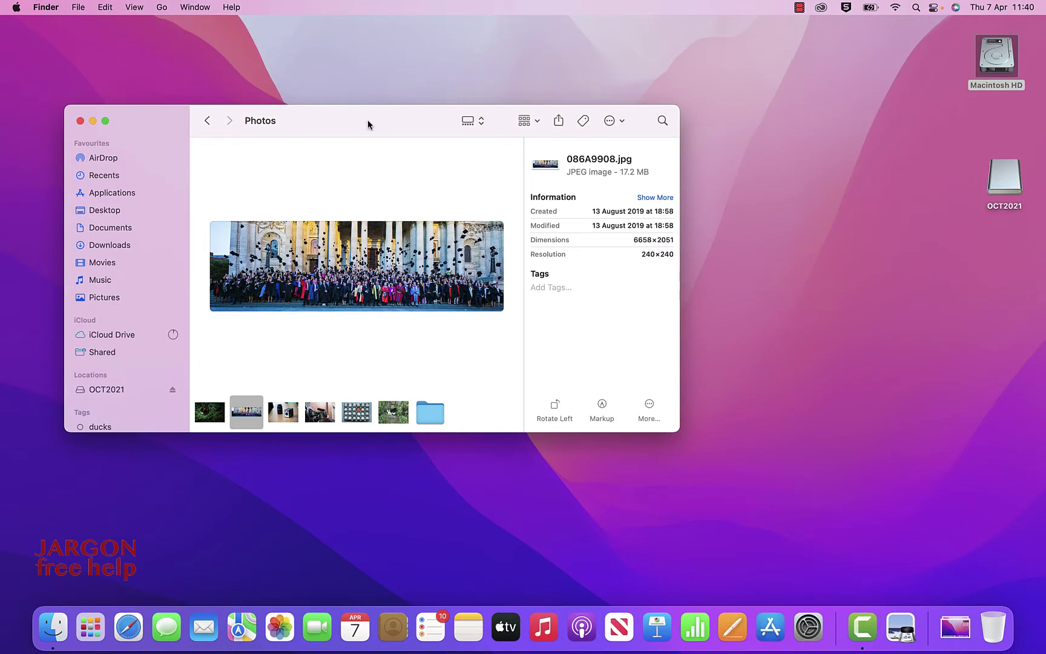
click(473, 121)
key(Up)
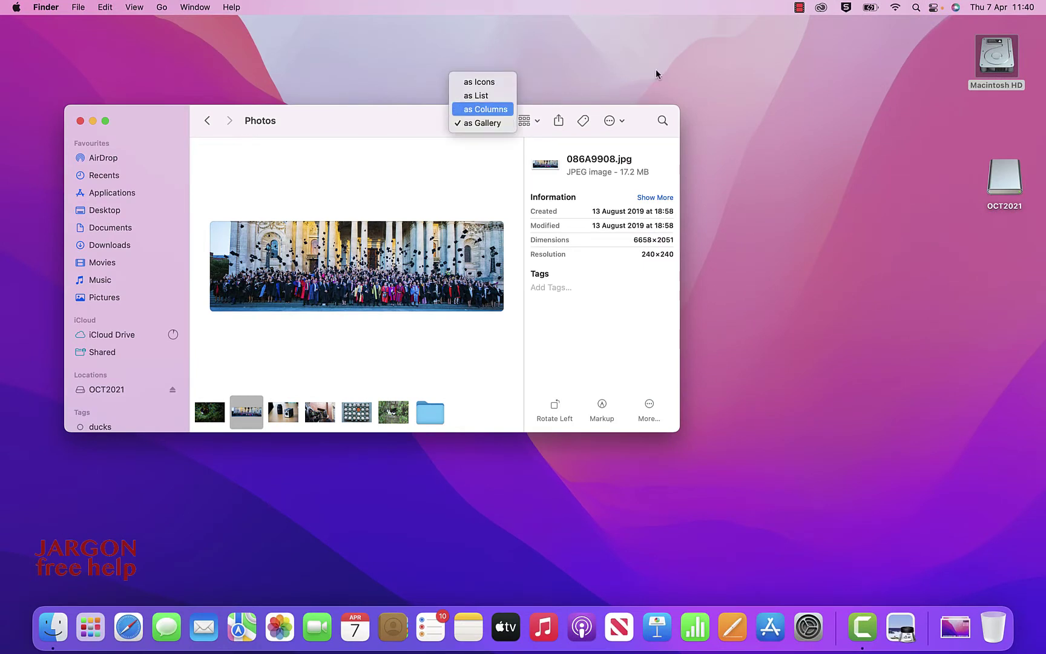
key(Return)
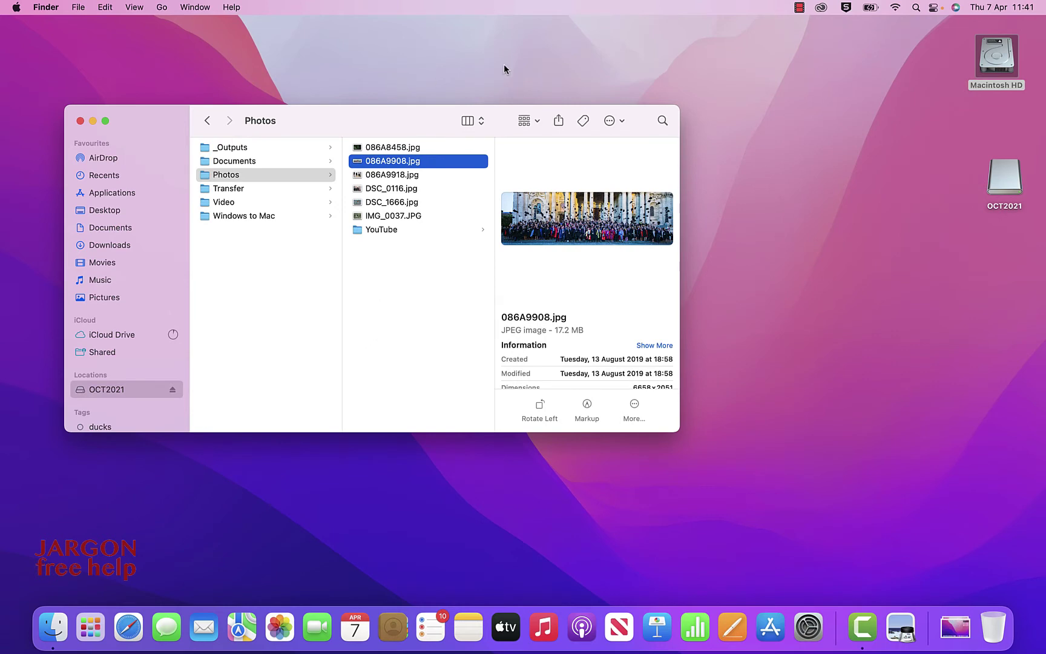
Step: Select the Photos folder of the OCT2021 drive and move the window to the upper-right part of the desktop
drag(395, 115, 684, 64)
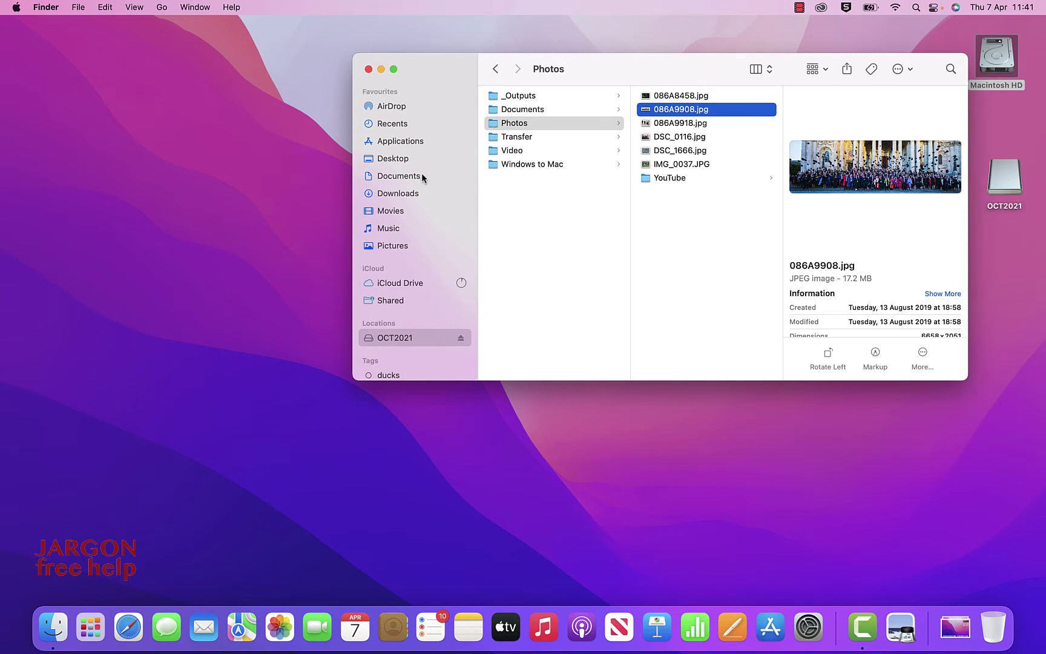
key(Left)
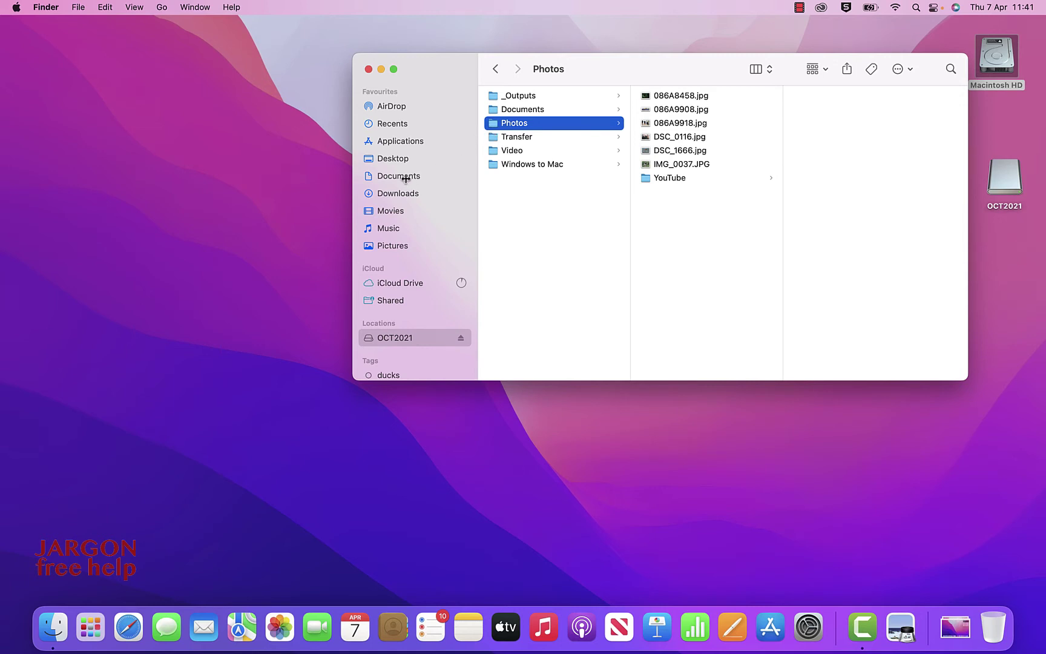
drag(406, 180, 404, 180)
mouse_move(606, 66)
mouse_down()
mouse_move(643, 64)
mouse_move(670, 34)
mouse_up()
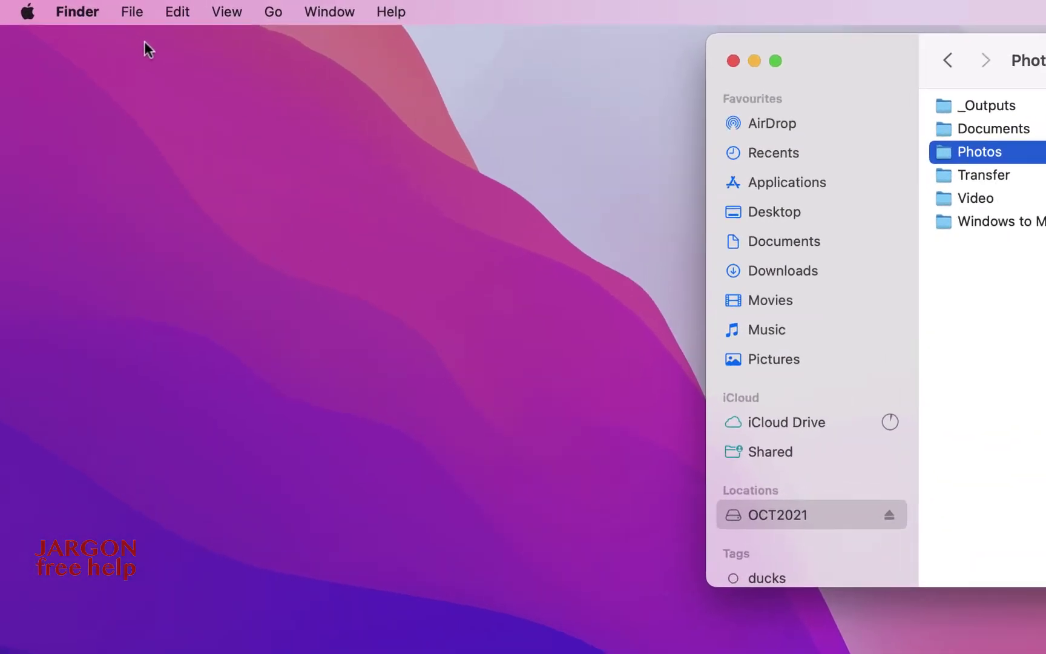
Step: Open a second Finder window and place it at the desktop's lower left so both windows' contents can be used
click(79, 7)
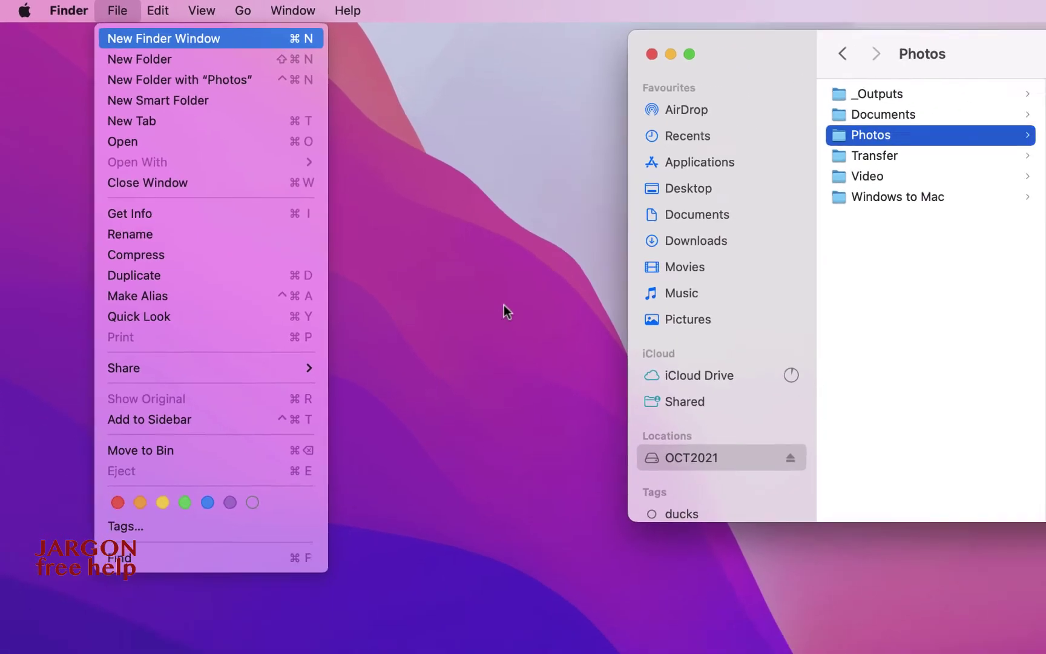
key(super+n)
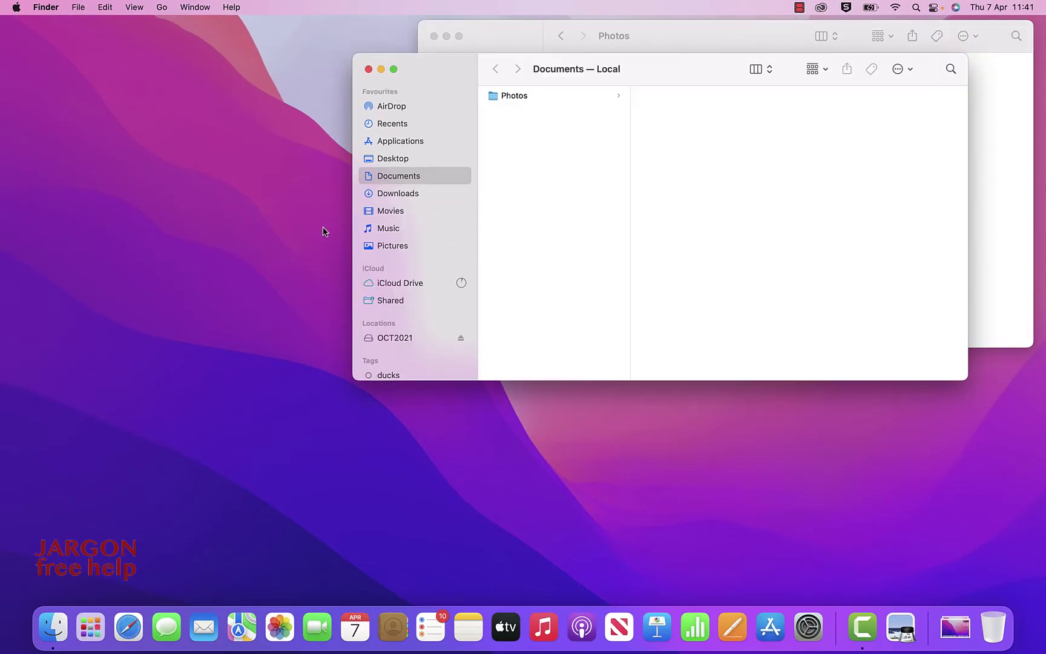
drag(666, 68, 352, 163)
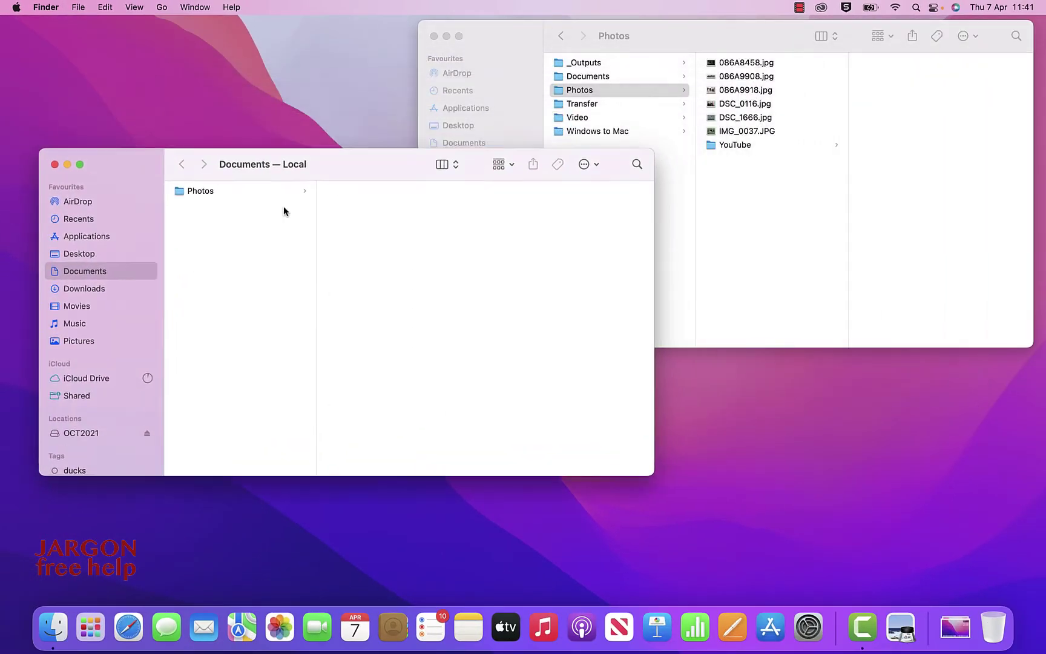
drag(283, 206, 285, 233)
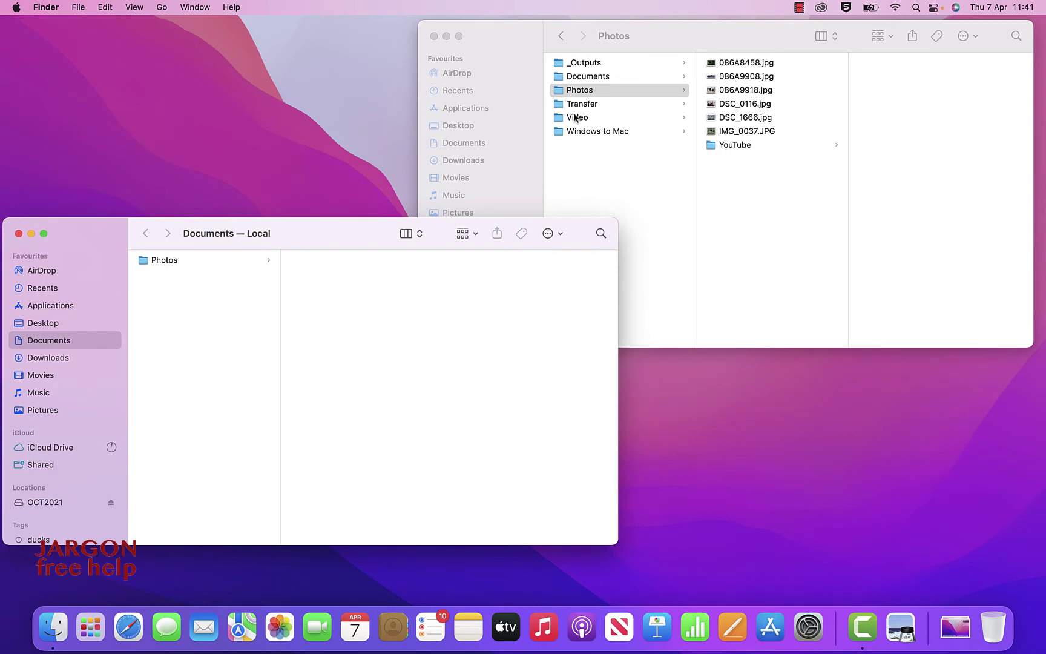
Step: Go back to the OCT2021 window and look inside its Documents and Video folders, finishing on Documents
click(575, 117)
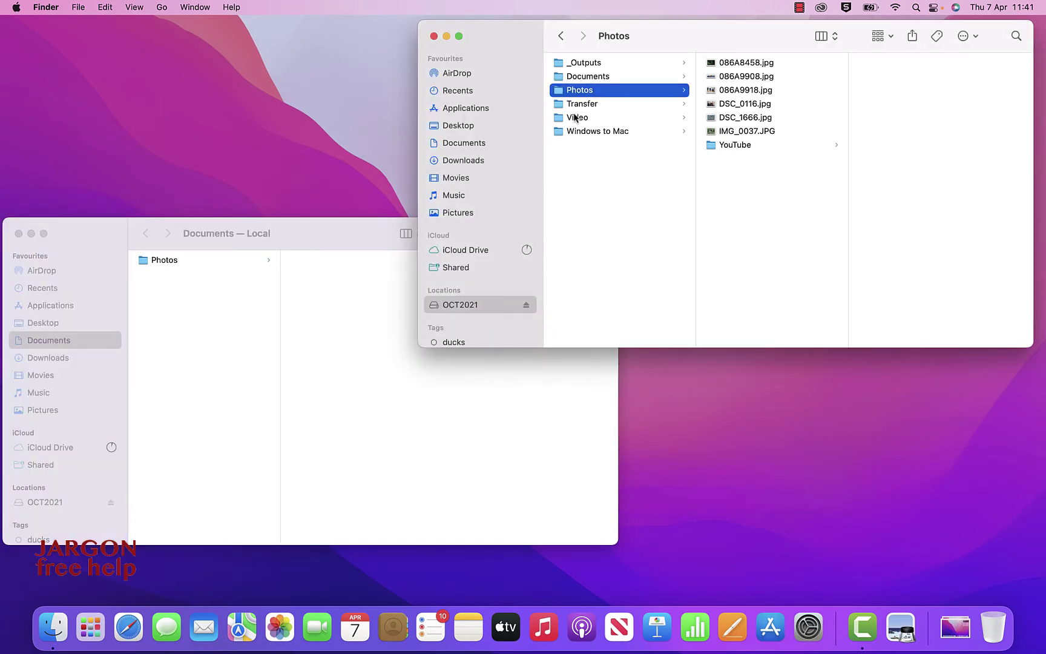
click(582, 77)
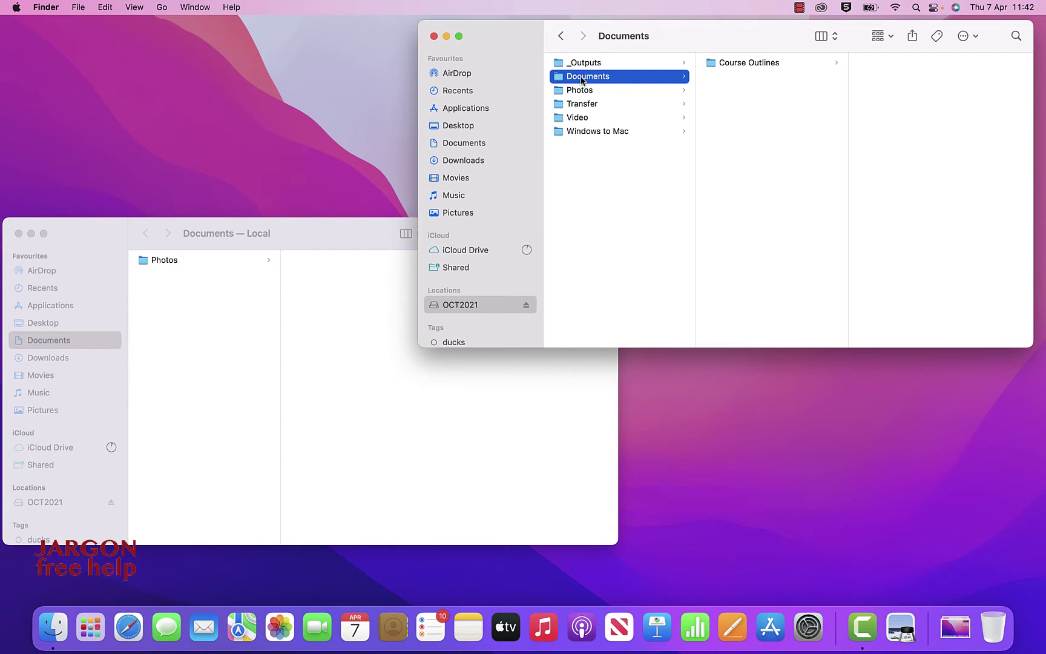
key(v)
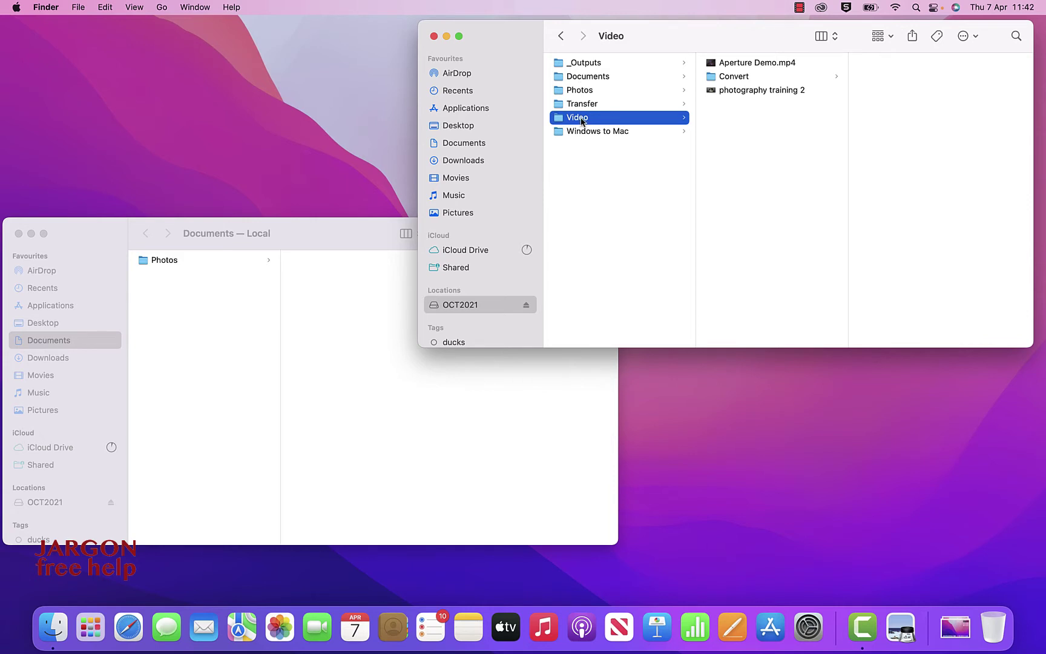
key(d)
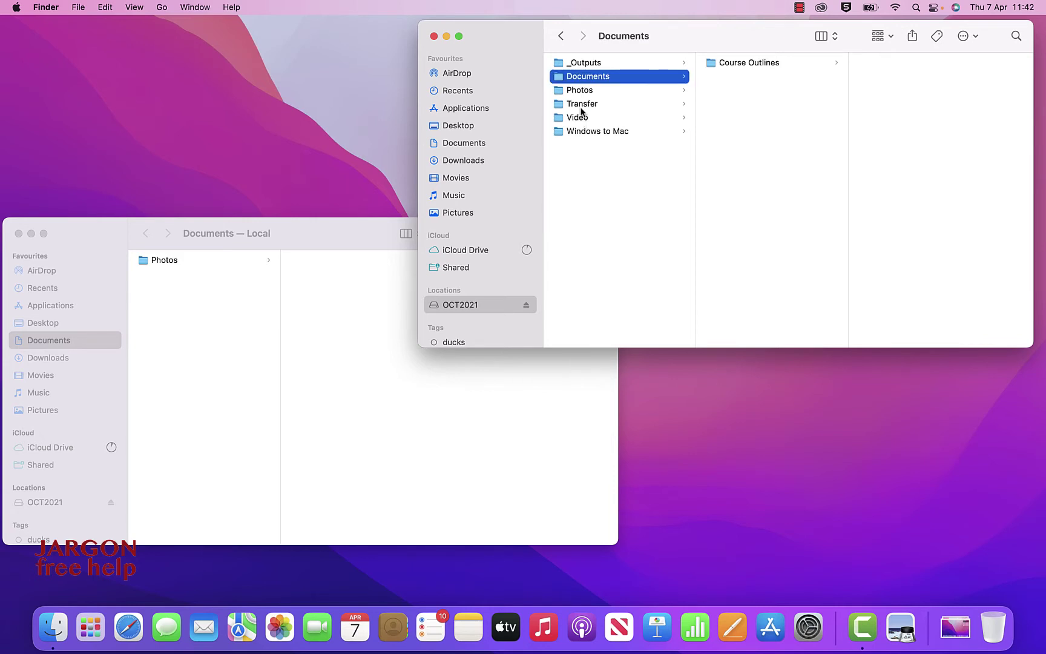
Step: Try adding Video, Transfer and Photos to the Documents selection, take Photos and Transfer out again, and clear the selection
super+click(582, 113)
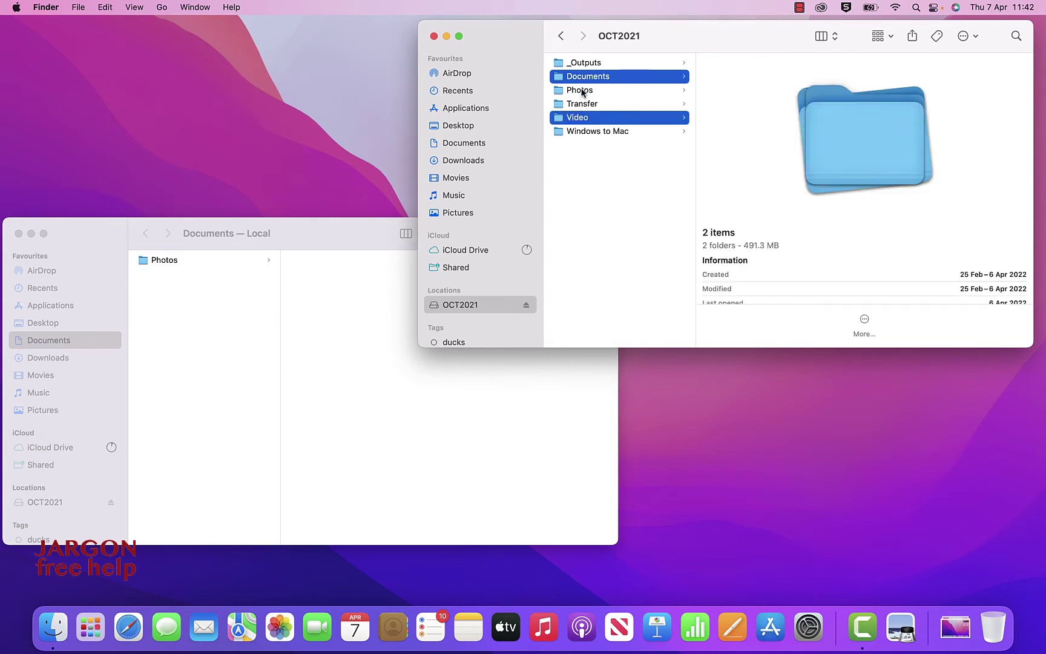
super+click(582, 103)
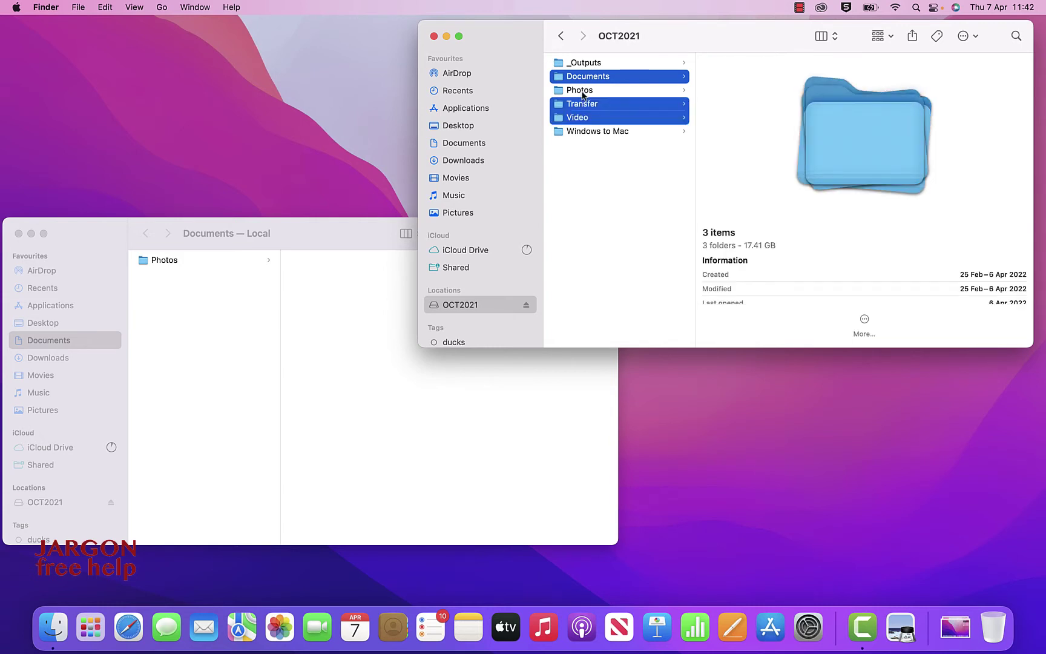
super+click(582, 91)
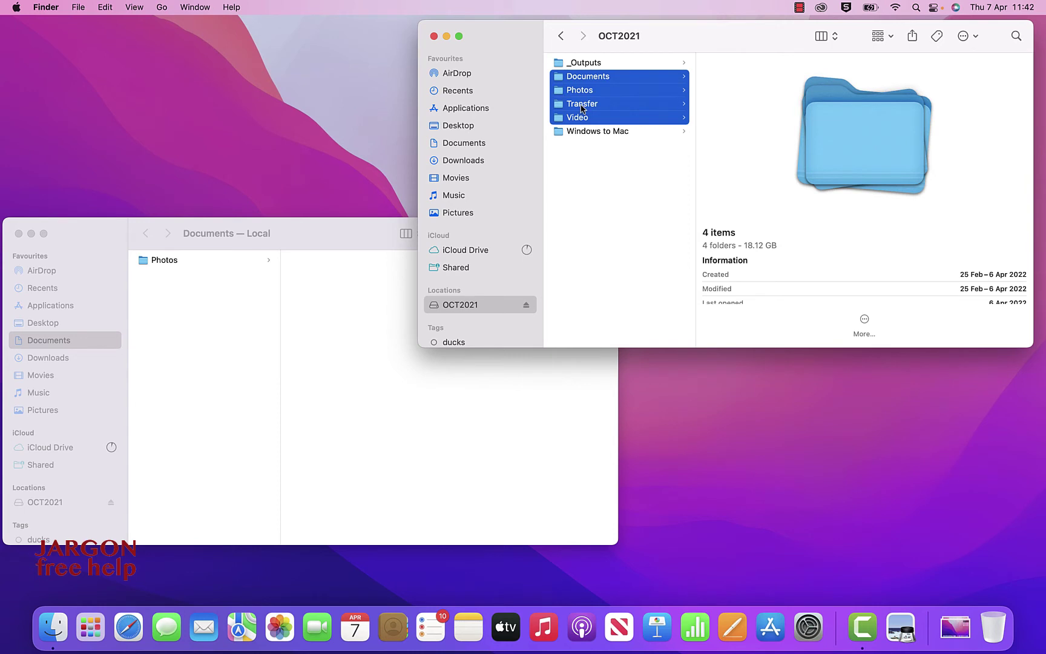
super+click(581, 90)
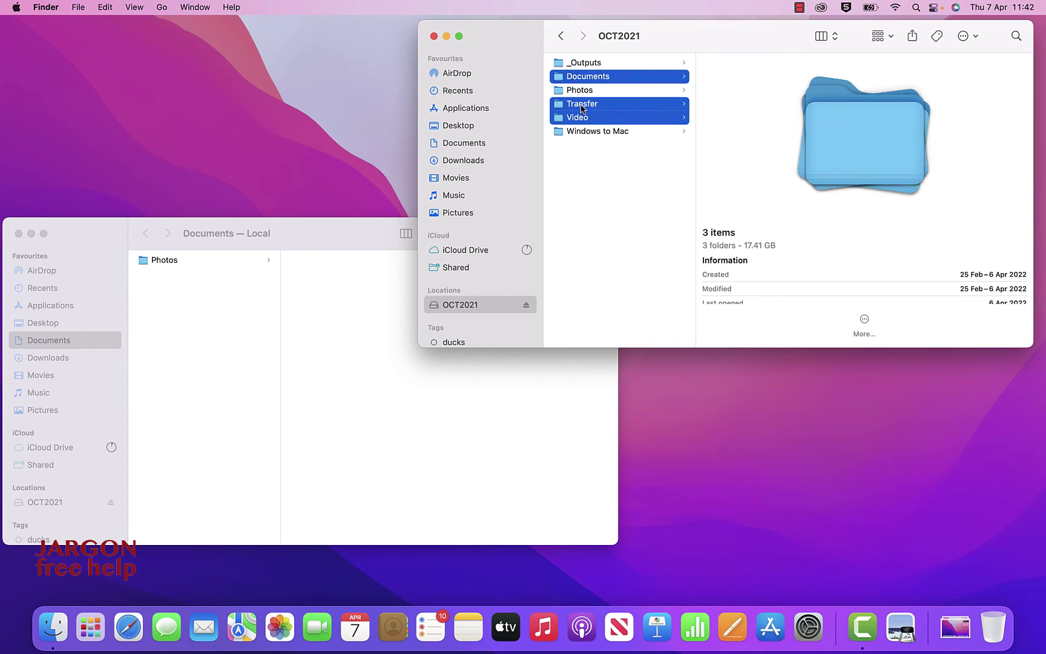
super+click(582, 104)
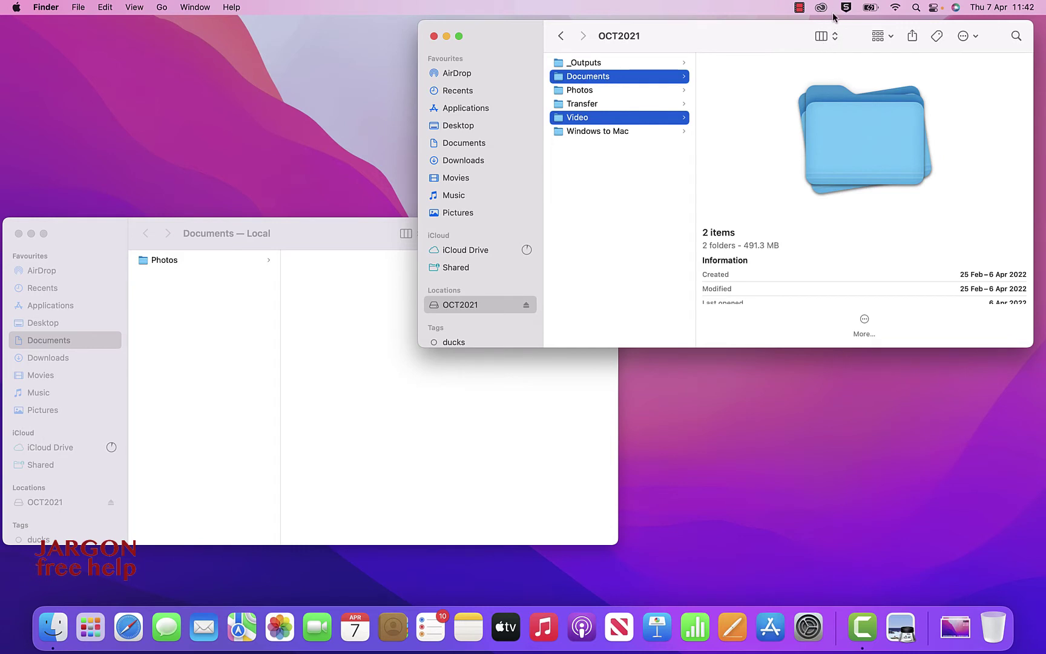
click(694, 76)
click(694, 89)
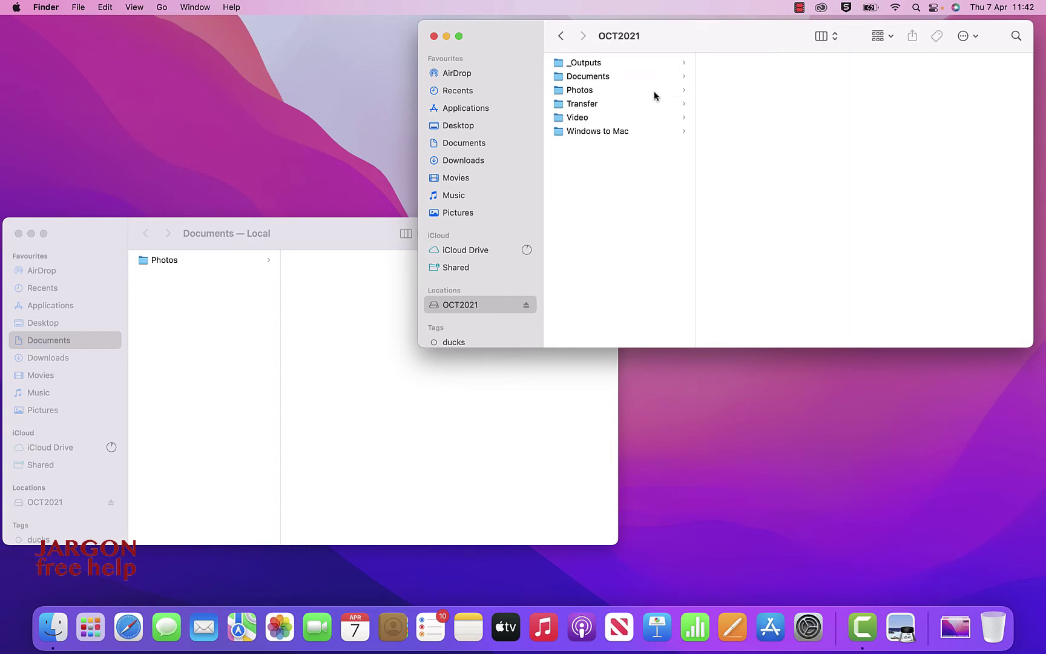
Step: Display the contents of the OCT2021 drive as icons
click(826, 37)
key(Up)
key(Up)
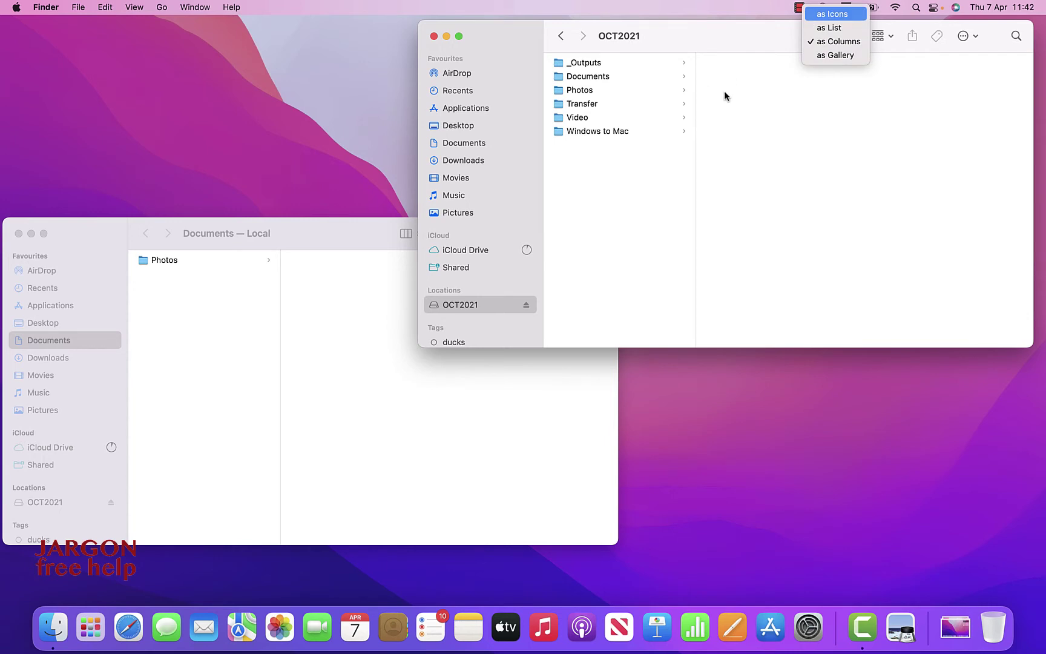
key(Return)
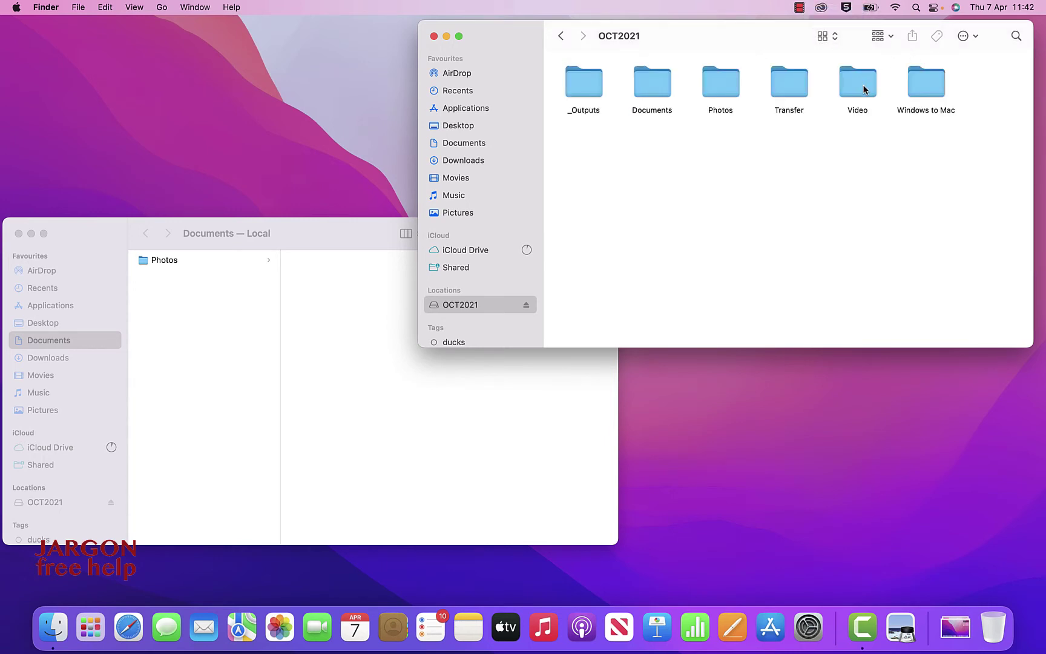
Step: Select the Documents and Video folders on the OCT2021 drive together and copy them into the local Documents folder
click(663, 92)
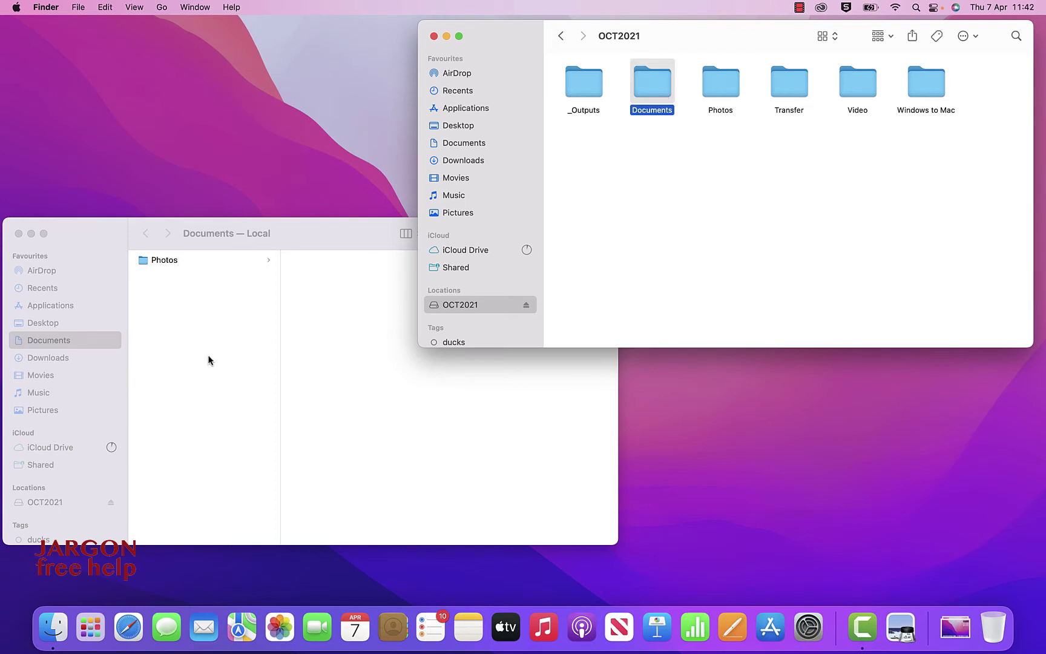
super+click(857, 85)
drag(666, 94, 208, 360)
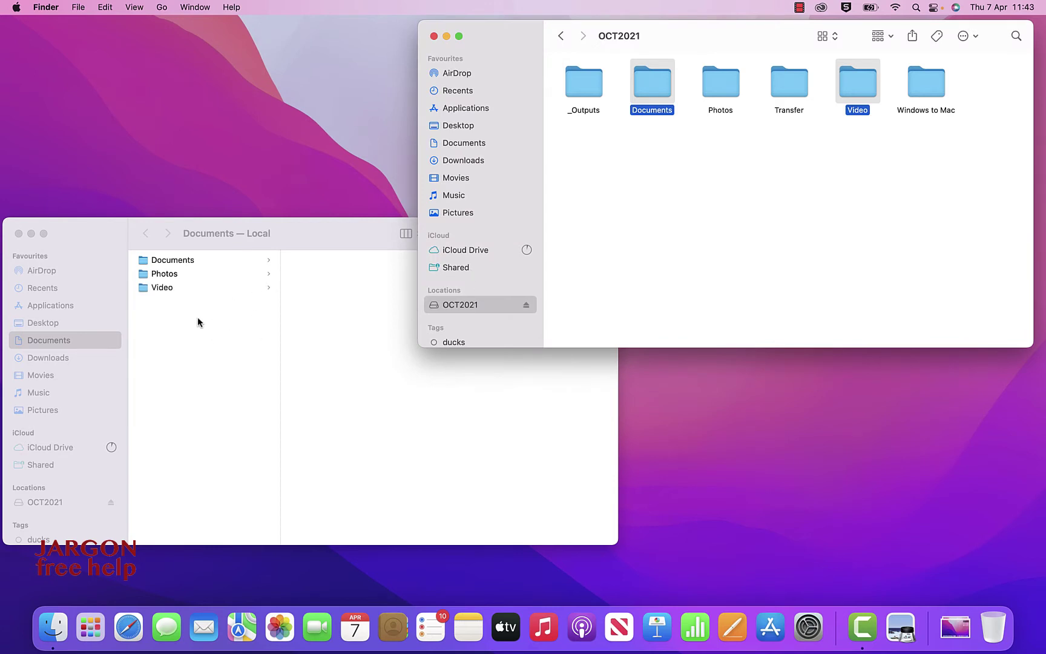
Step: Create a new folder in the local Documents folder and name it with the owner's first name
click(195, 355)
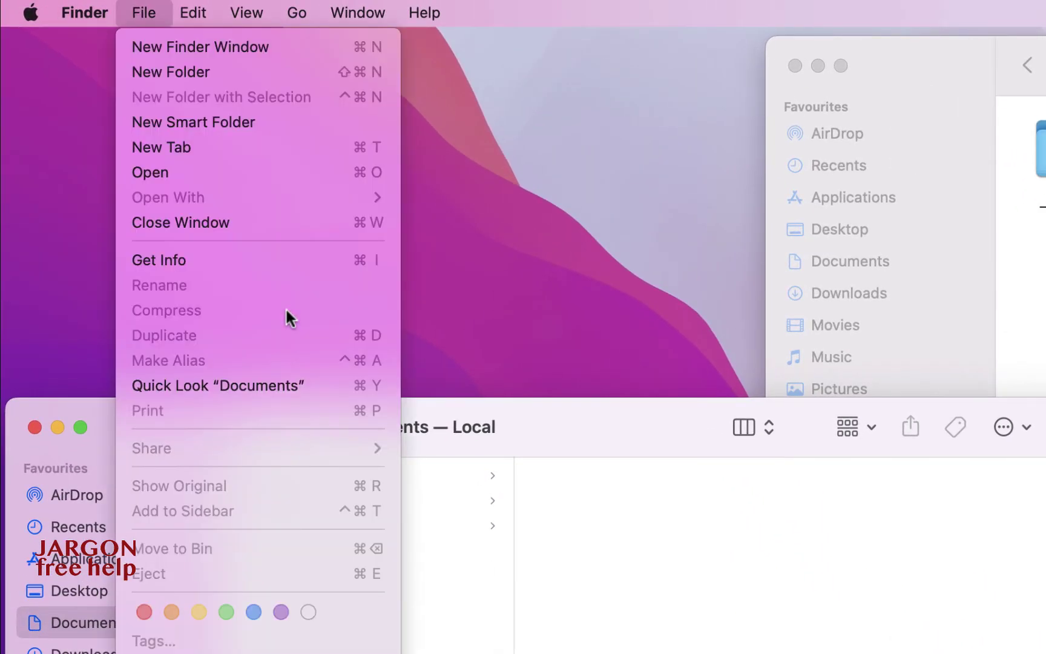
key(Down)
key(Down)
key(Return)
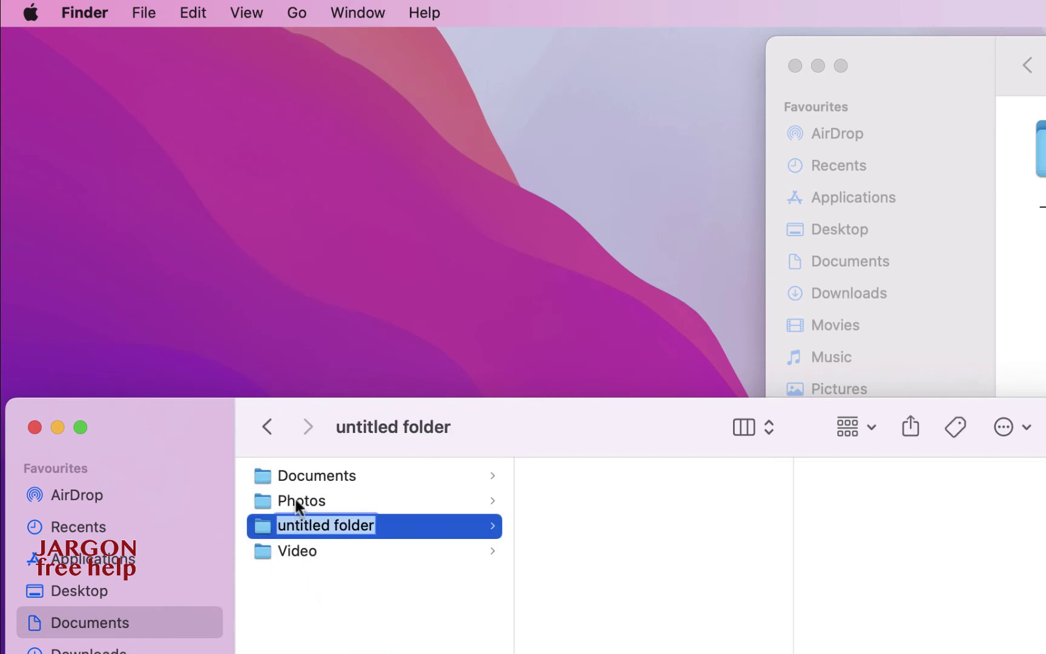
text(Gary)
key(Return)
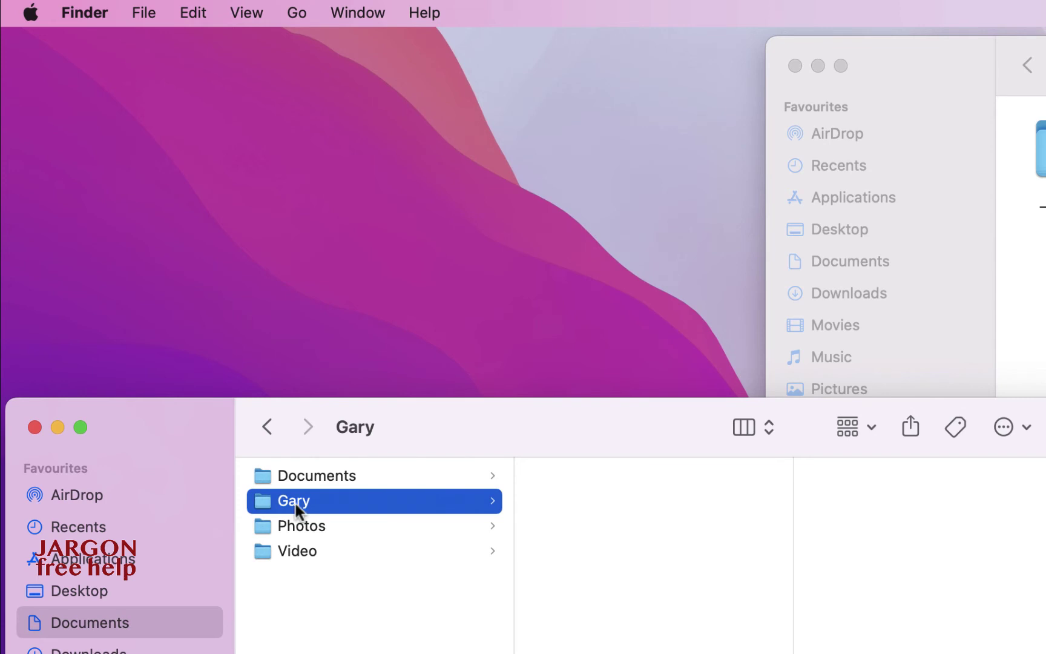
Step: Rename the newly created folder in the local Documents folder as GS
key(Return)
text(GS)
key(Return)
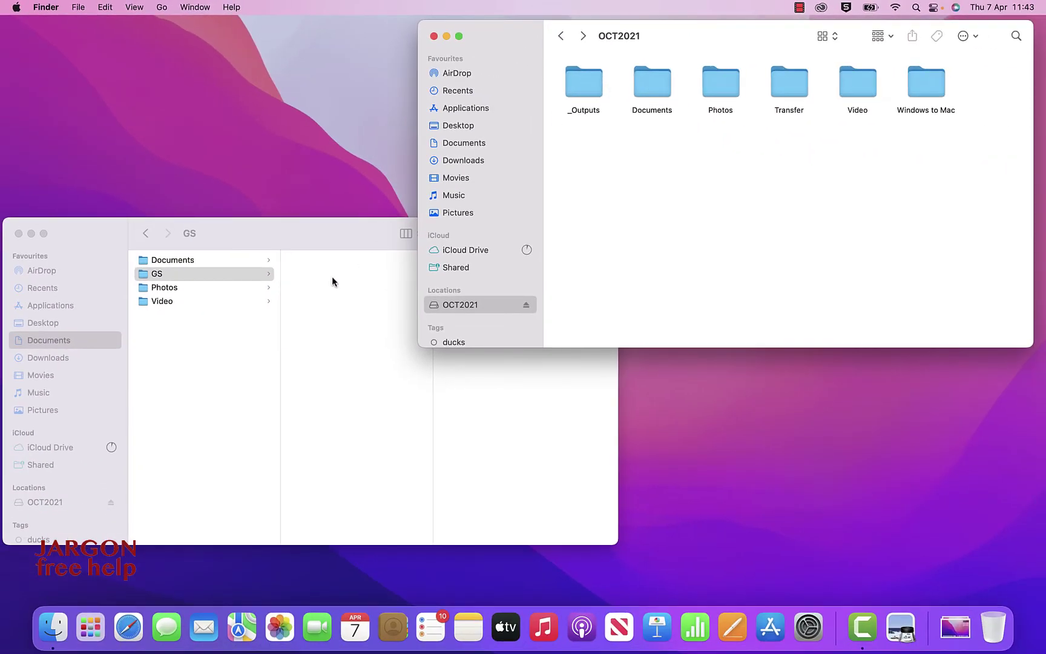
Step: Open the Photos folder of the OCT2021 drive and copy the photo 086A9908.jpg into the local GS folder
key(p)
key(super+o)
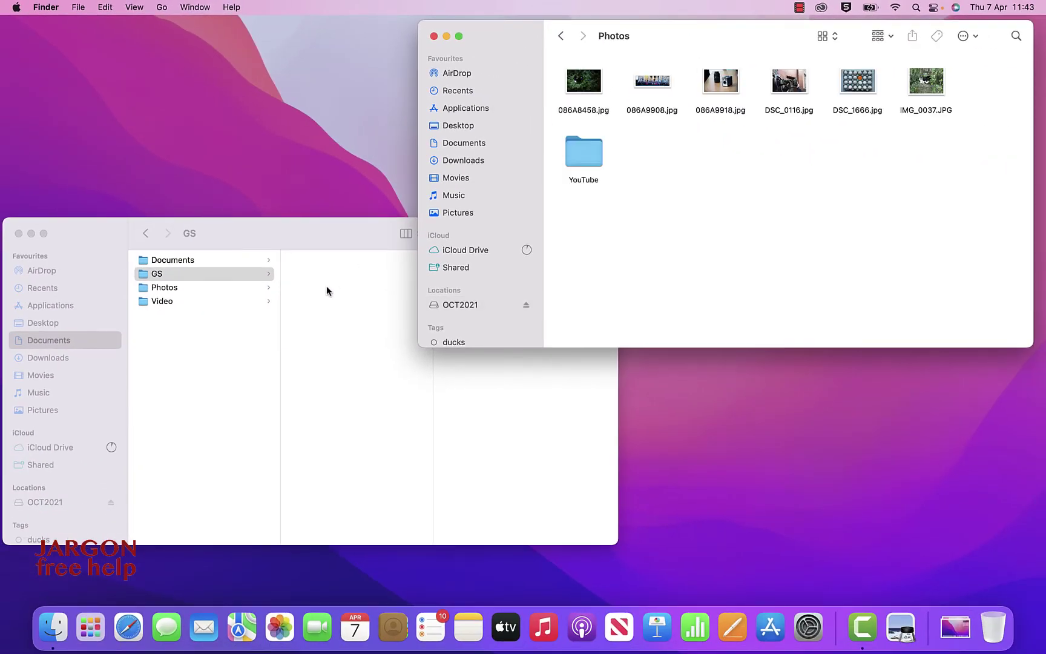
key(Right)
key(Right)
drag(652, 81, 322, 265)
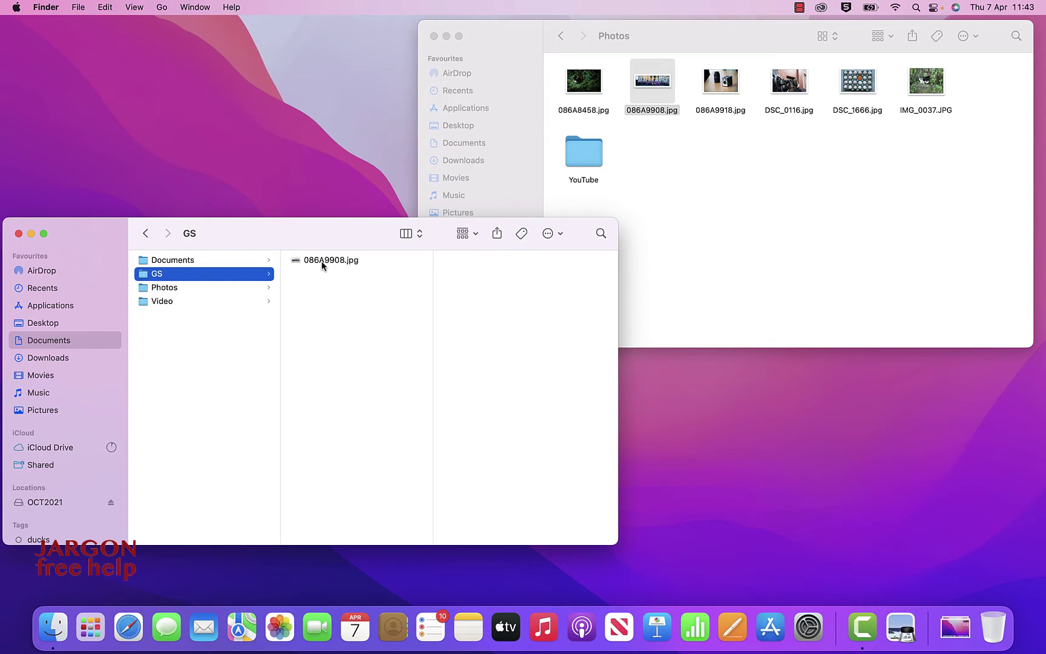
Step: Rename the copied photo in the GS folder as St Paul's Steps, keeping its .jpg extension
click(323, 266)
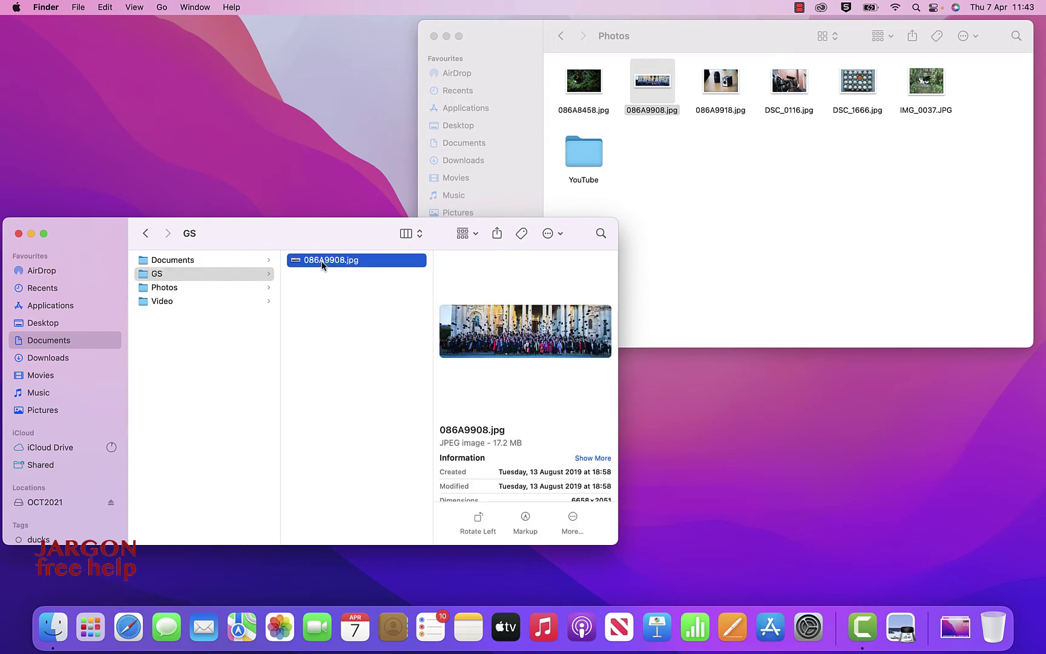
key(Return)
text(St Paul's Steps)
key(Return)
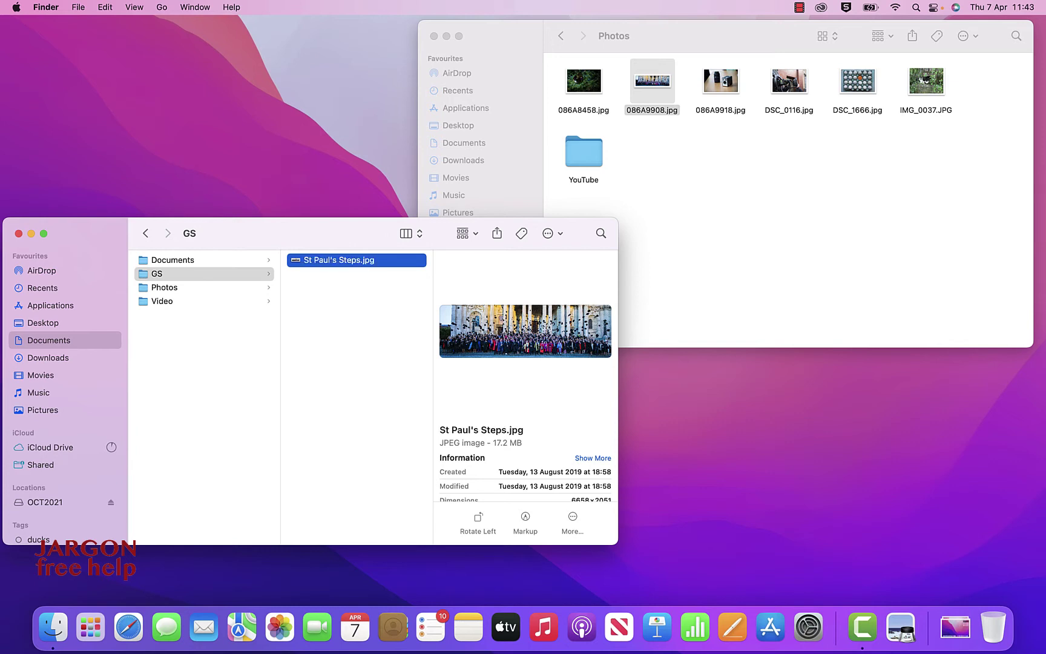
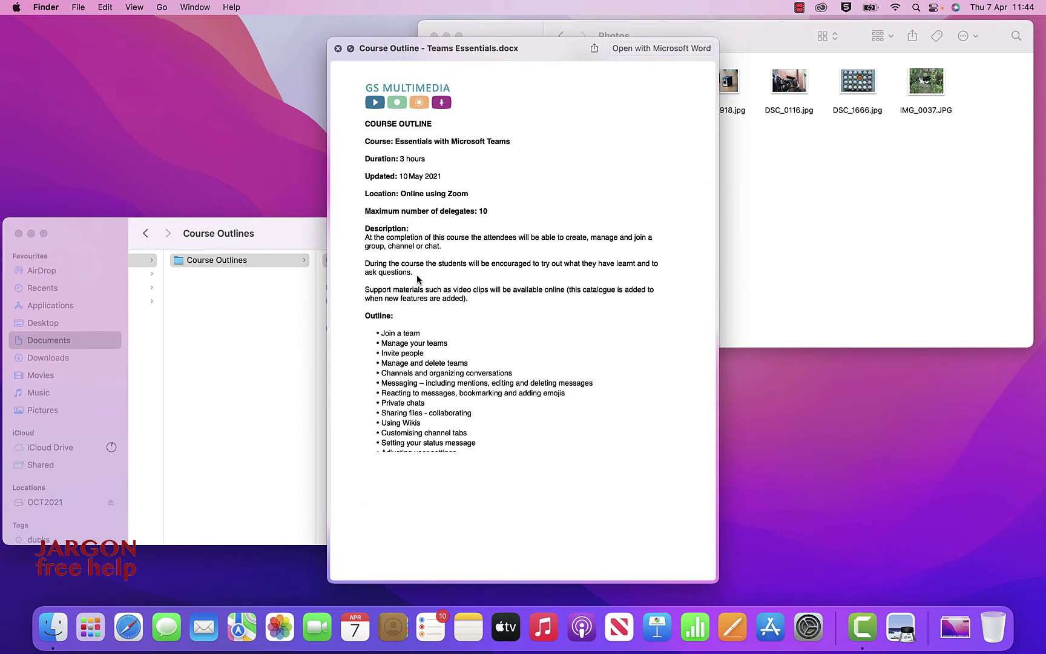
Step: Close the Word document's preview, and preview Course Outline - Teams Essentials.pdf in Quick Look before closing it
key(space)
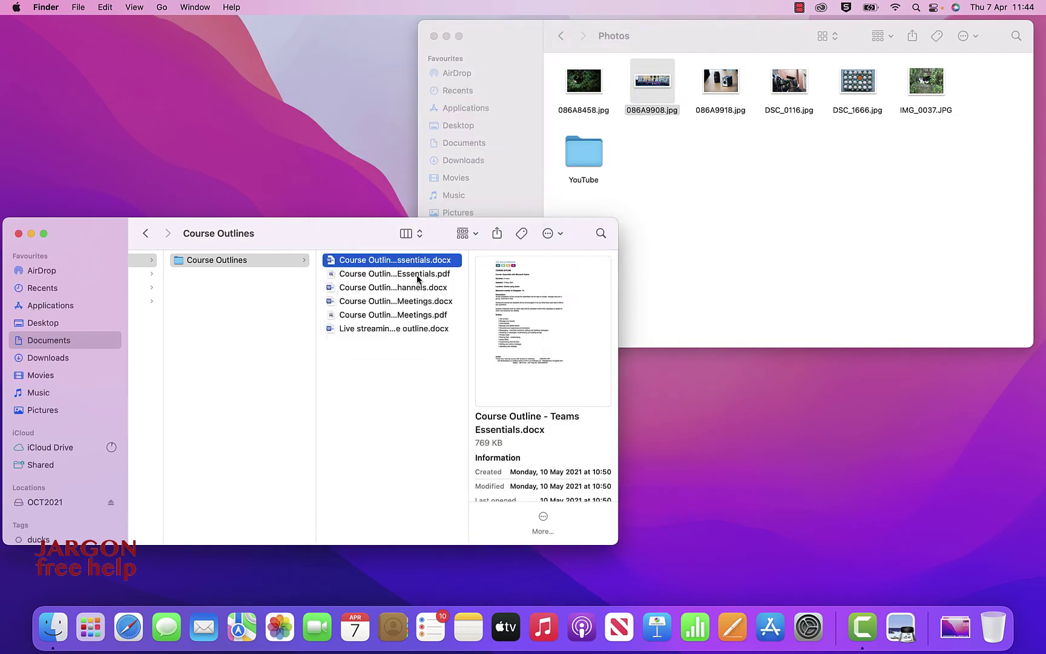
click(417, 276)
key(space)
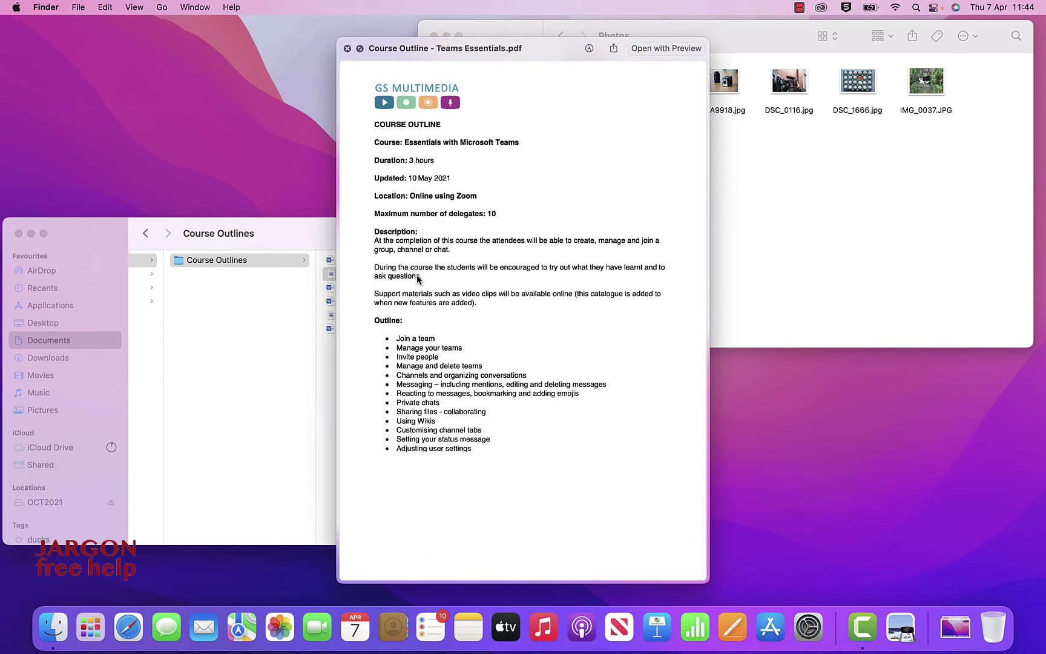
key(space)
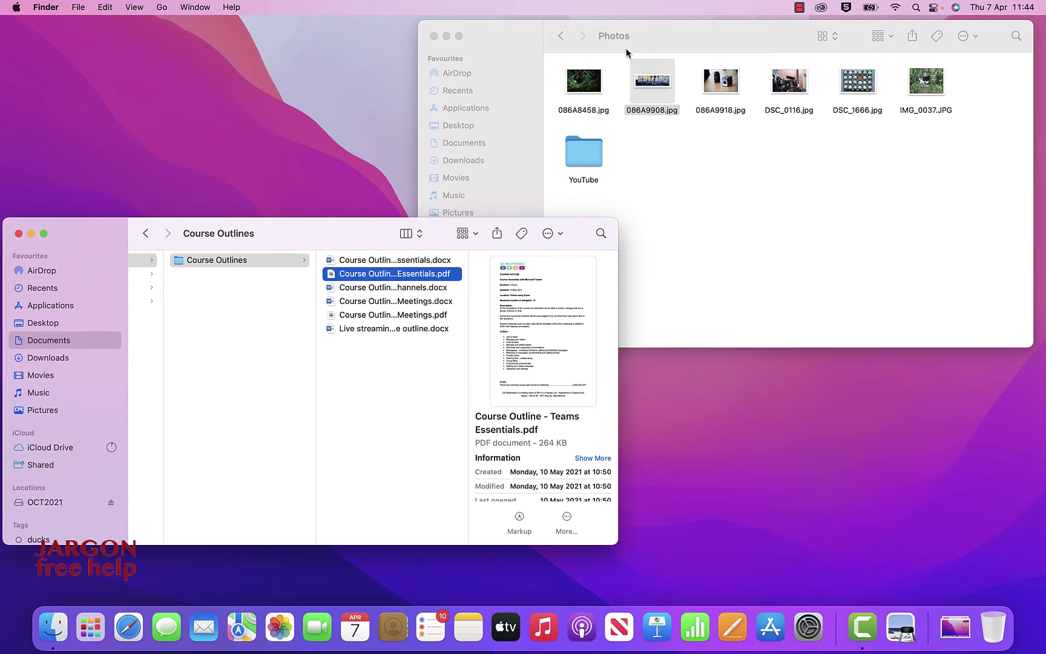
Step: Compare the Quick Look previews of the Word and PDF versions of Course Outline - Teams Essentials, including the application each opens with
key(Up)
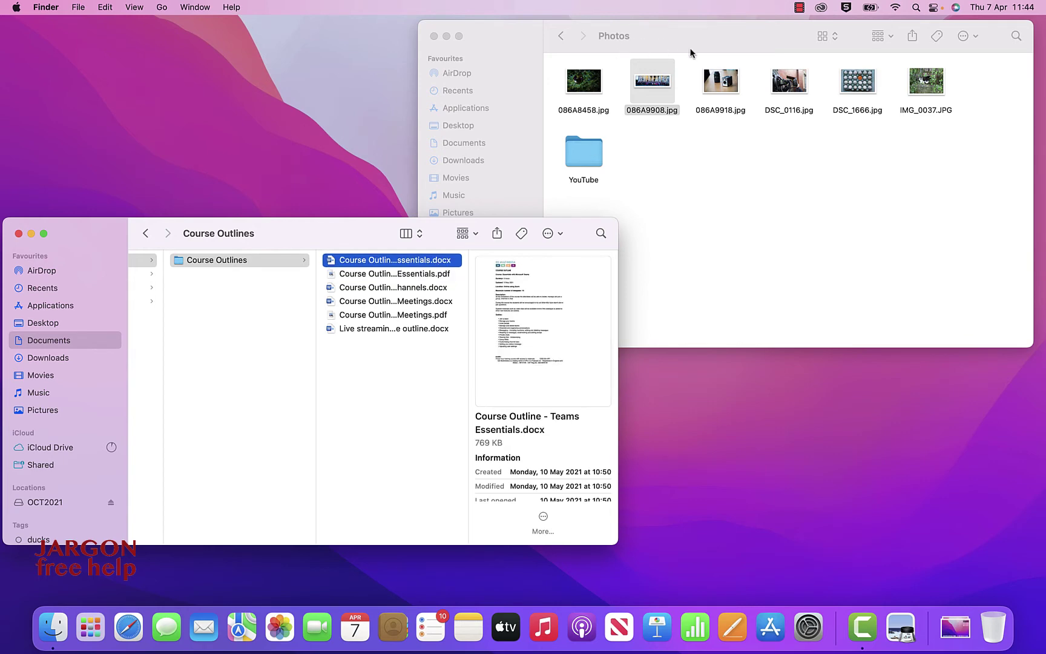
key(space)
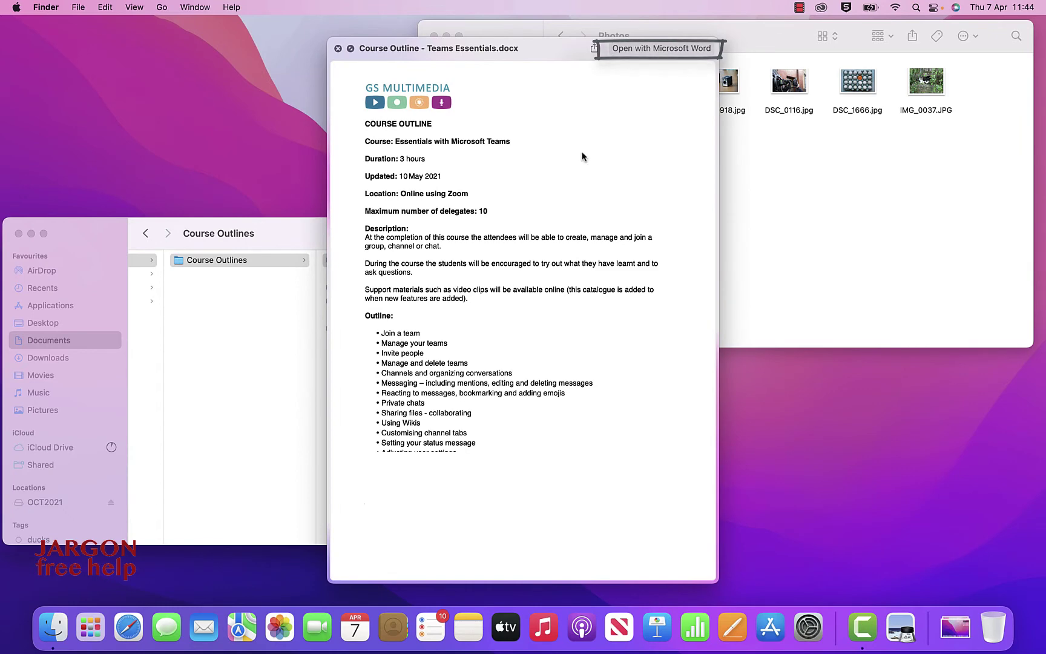
click(669, 49)
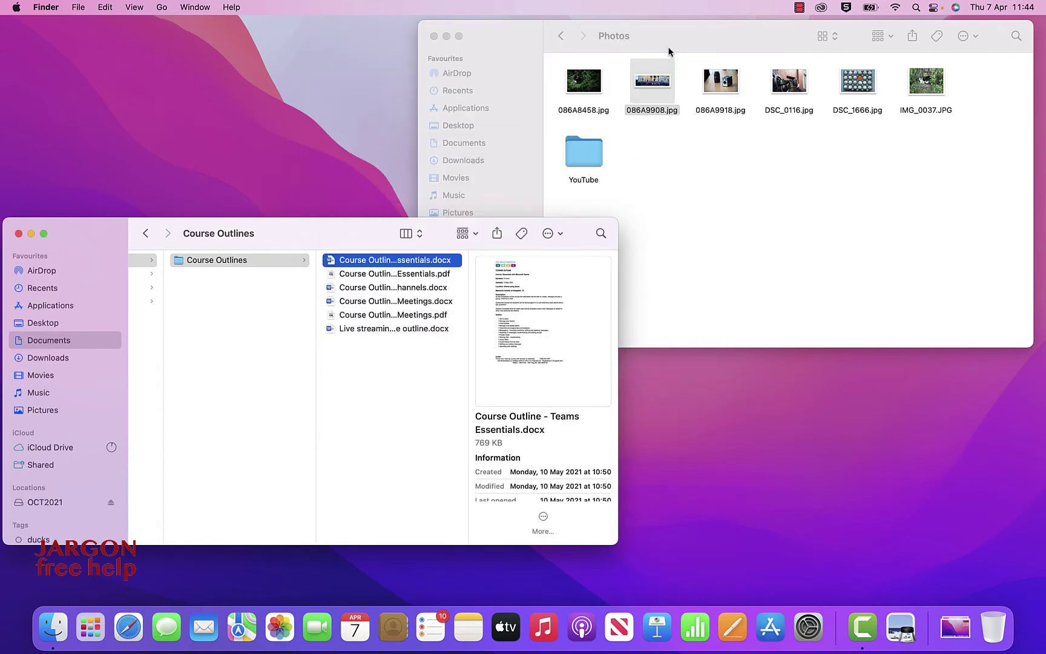
key(Down)
key(space)
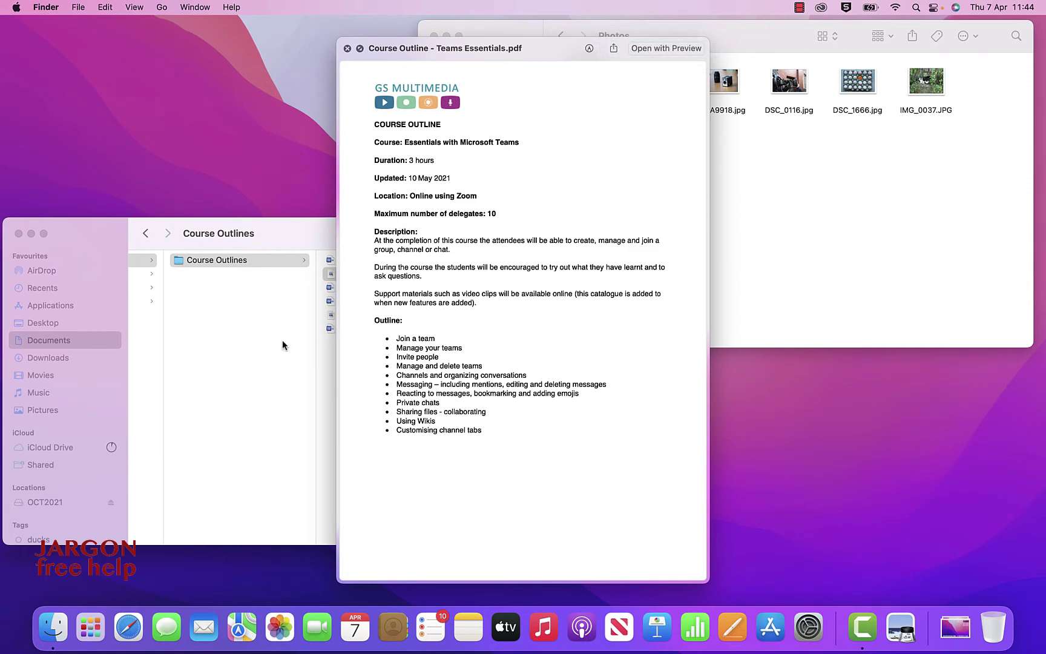
key(space)
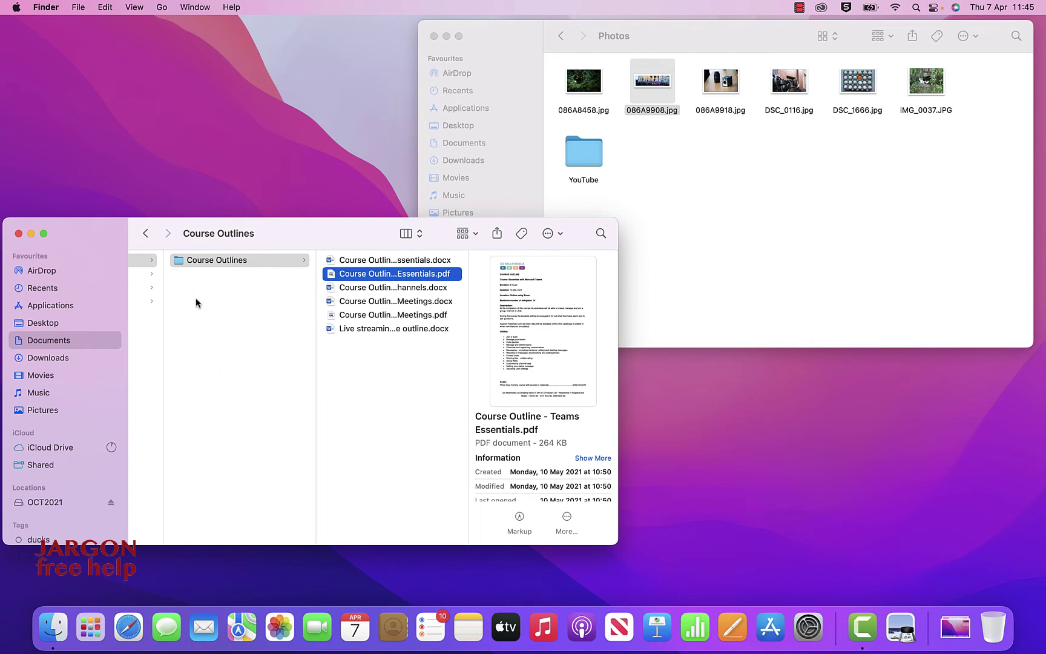
Step: Play Aperture Demo.mp4 from the local Video folder in Quick Look and close the preview
scroll(191, 306, right, 1)
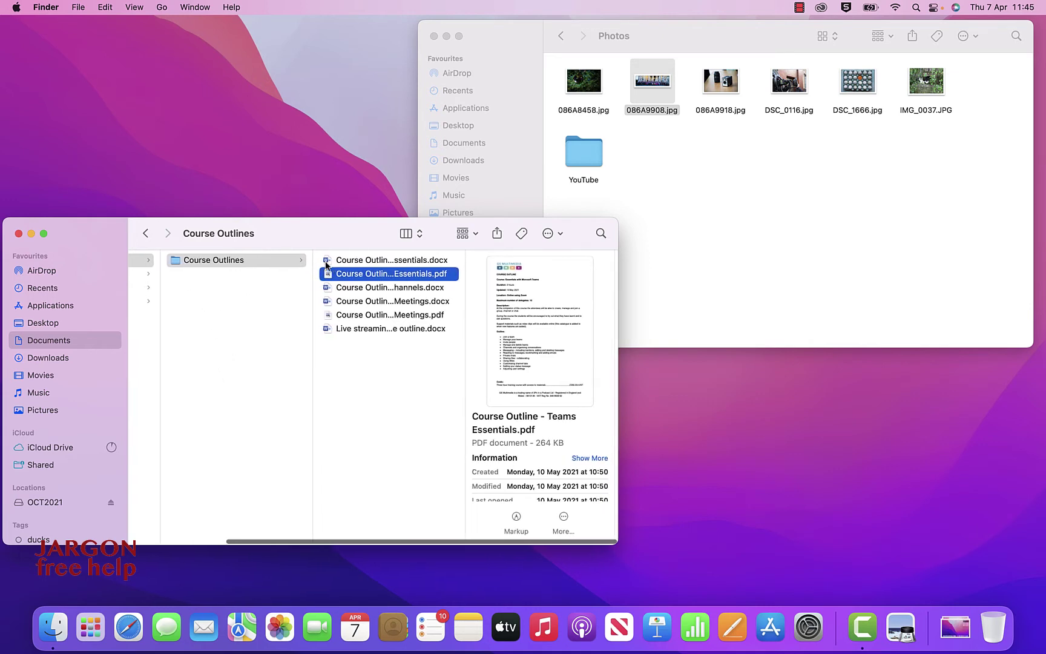
scroll(326, 263, left, 5)
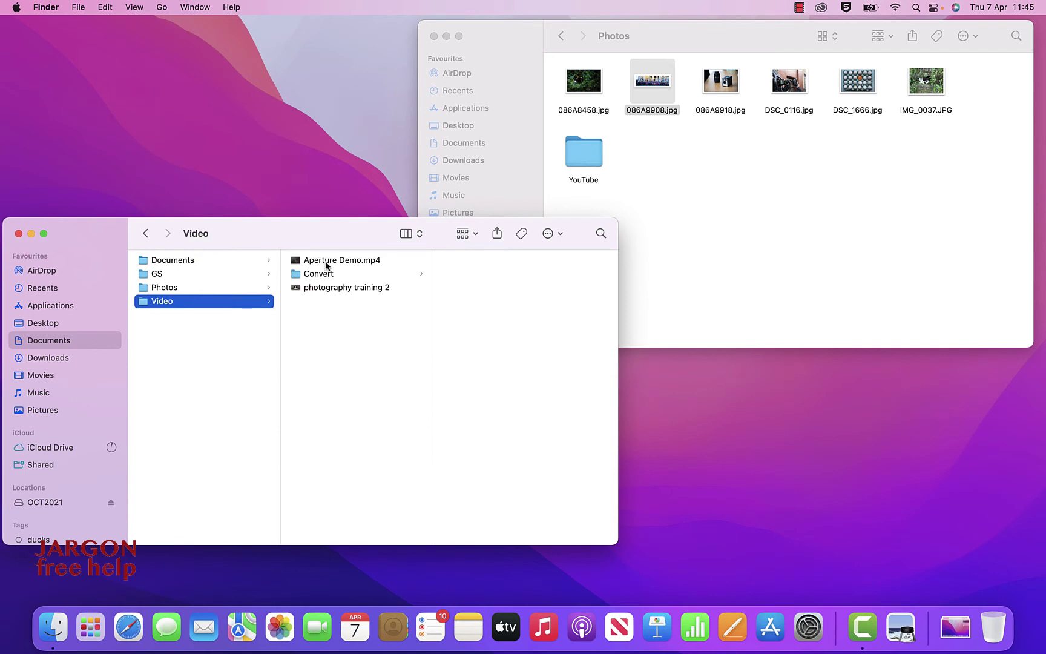
key(Right)
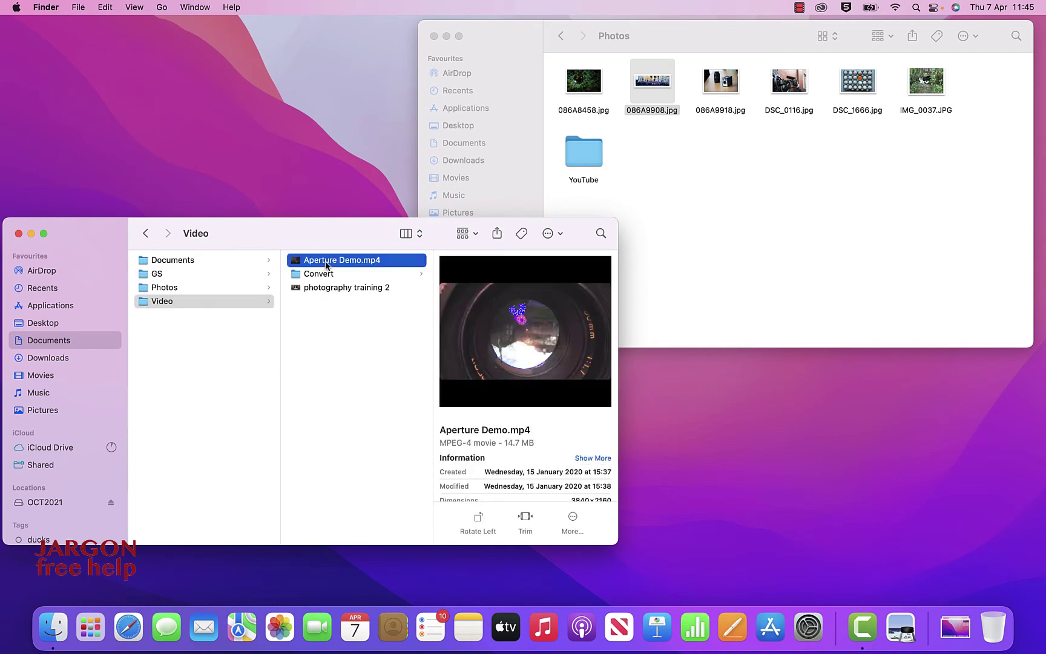
key(space)
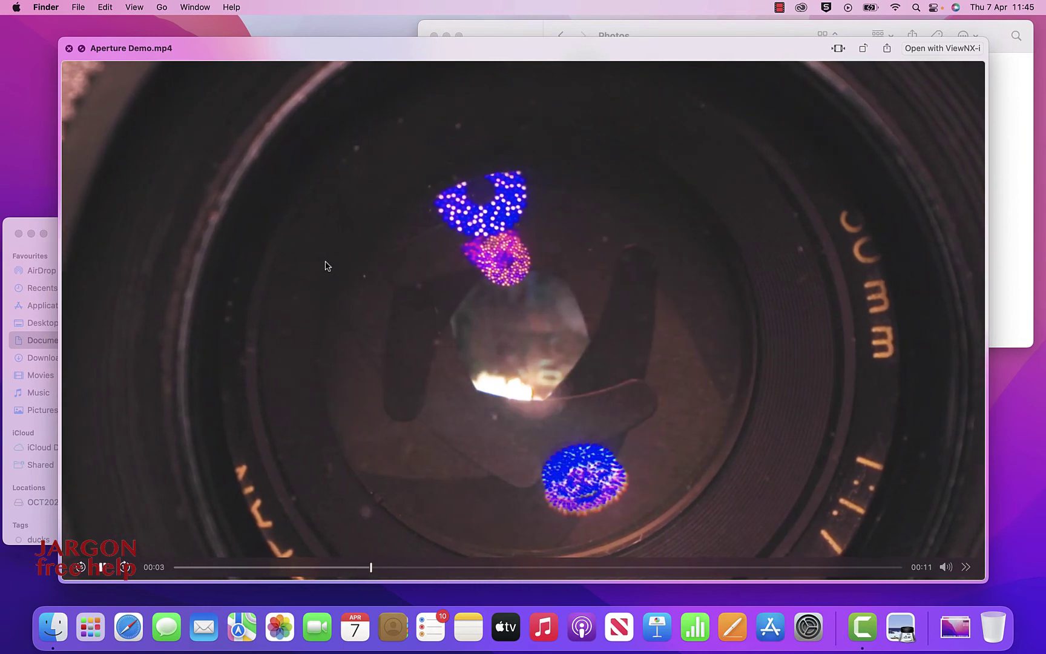
key(space)
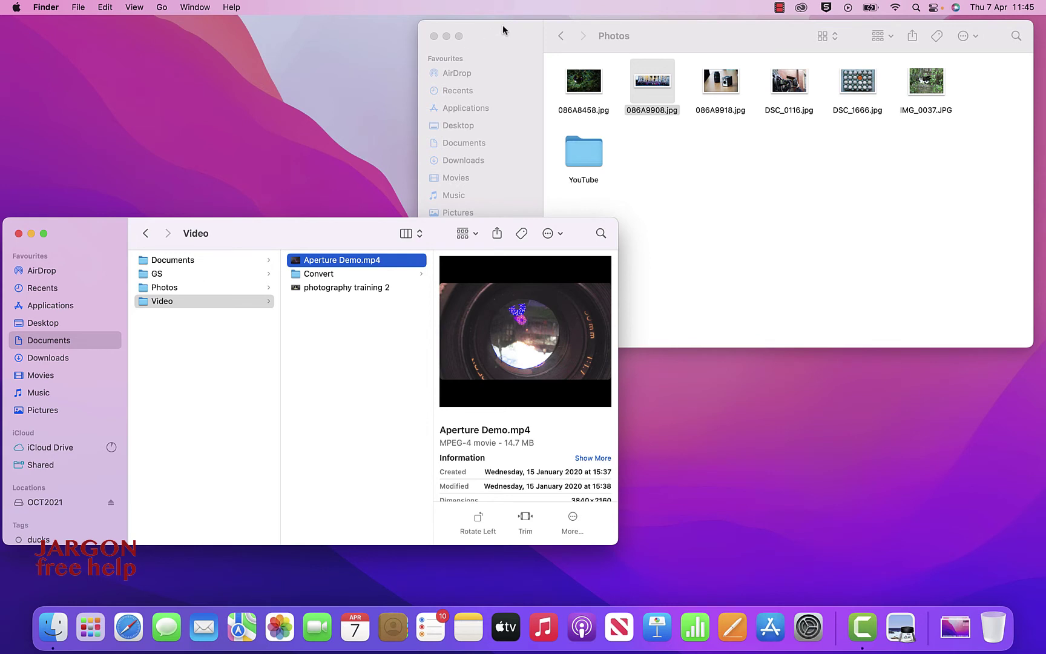
Step: Return to the local GS folder and close the Photos window of the OCT2021 drive
key(Left)
key(Up)
key(Up)
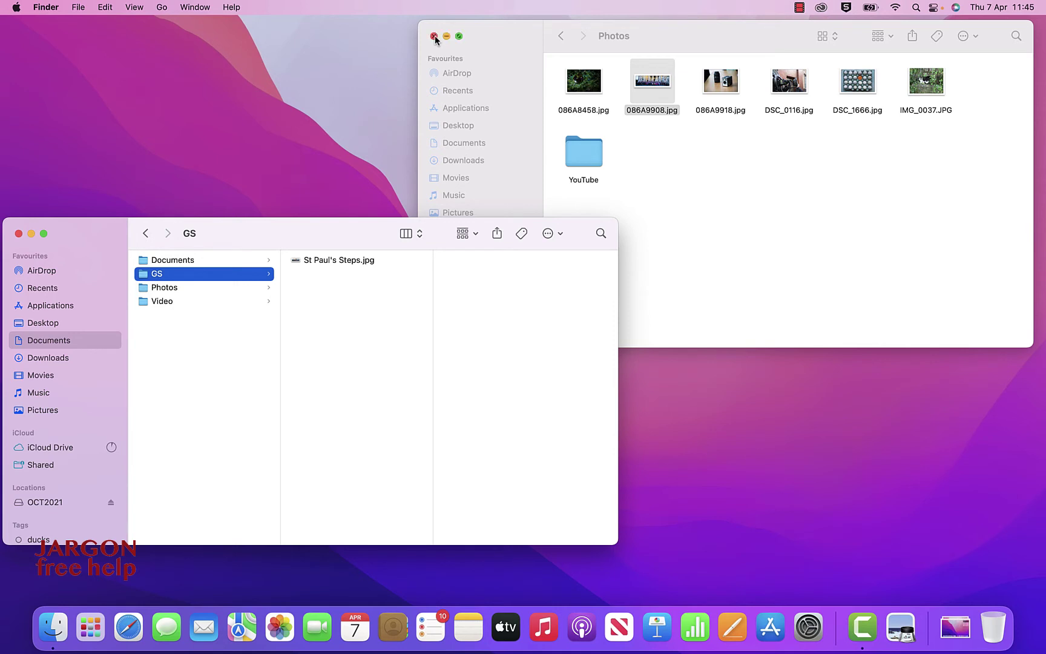
click(434, 36)
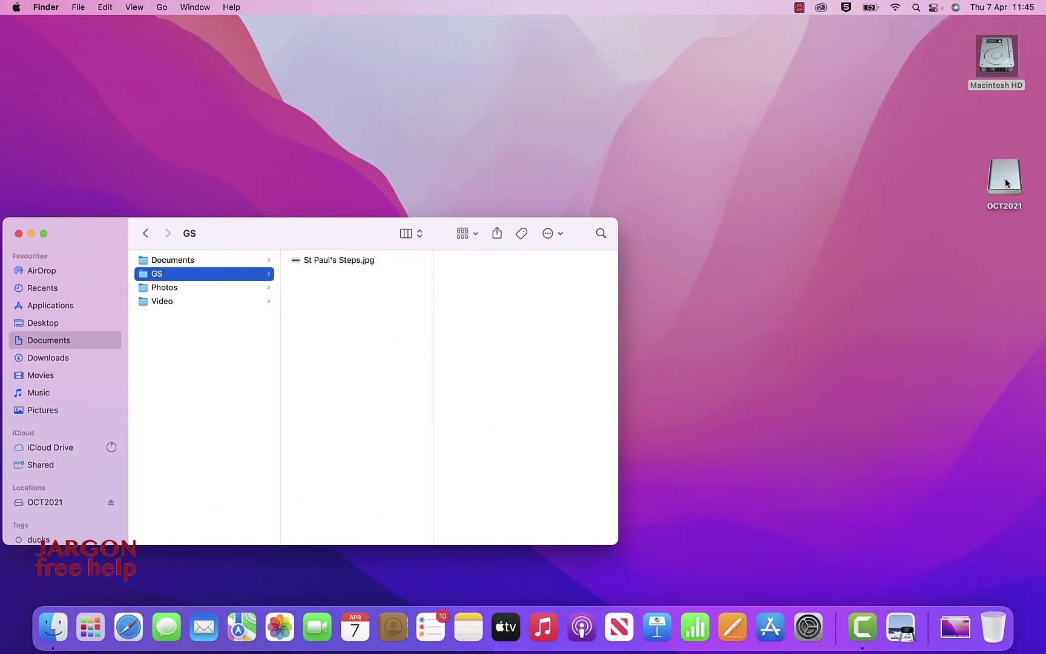
Step: Open the OCT2021 drive from the desktop to view its folders, and close its window
click(1006, 178)
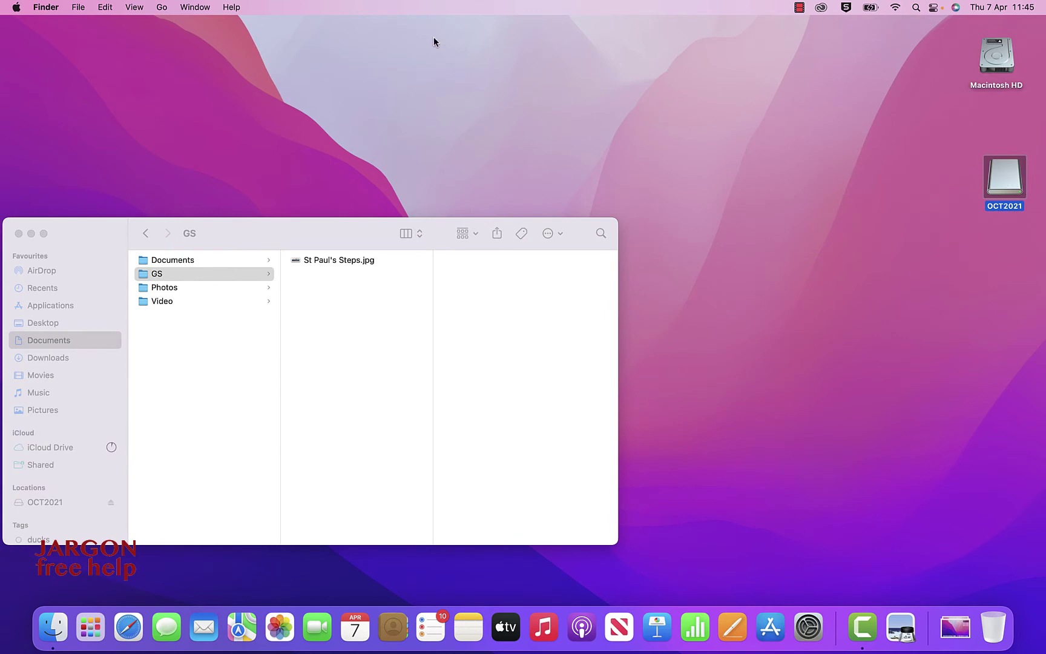
key(super+o)
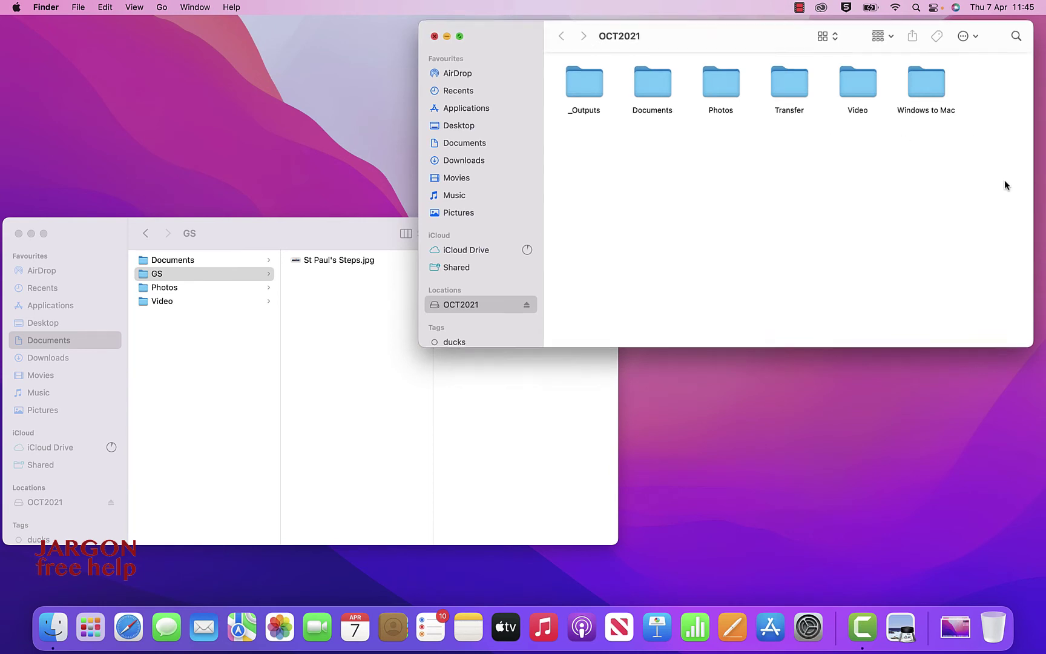
key(super+w)
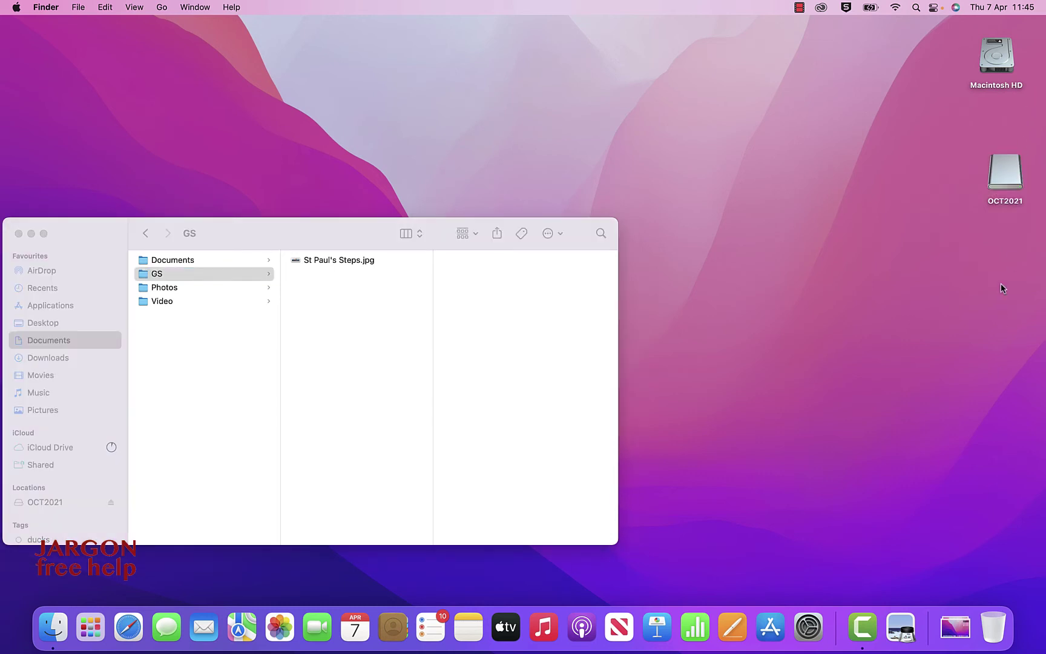
Step: Eject the OCT2021 drive by moving its desktop icon to the Bin
click(1005, 176)
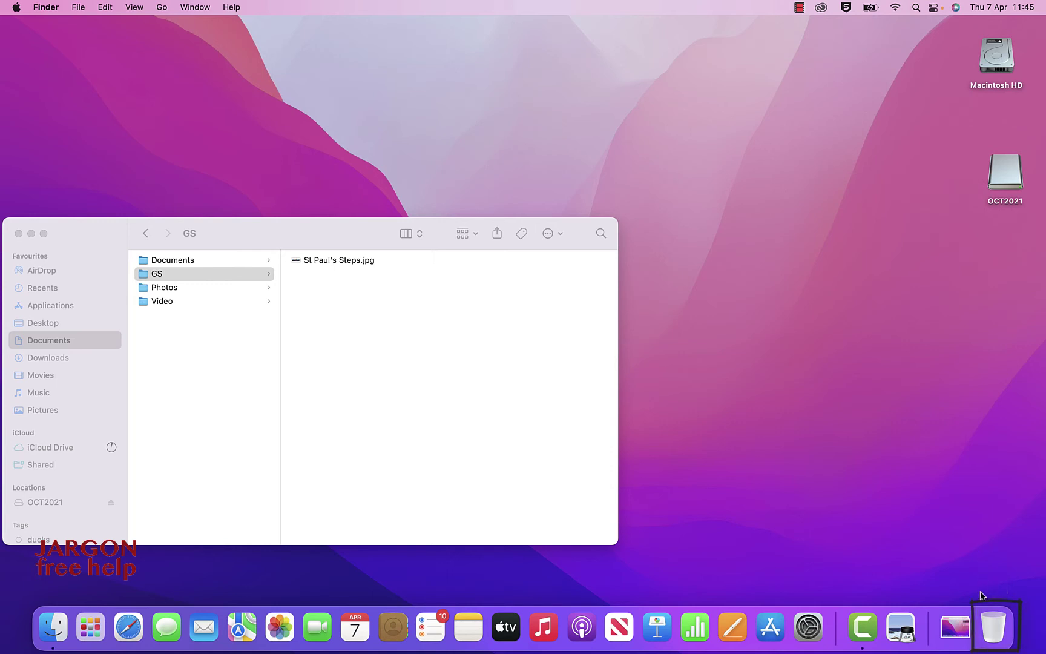
drag(1005, 174, 993, 628)
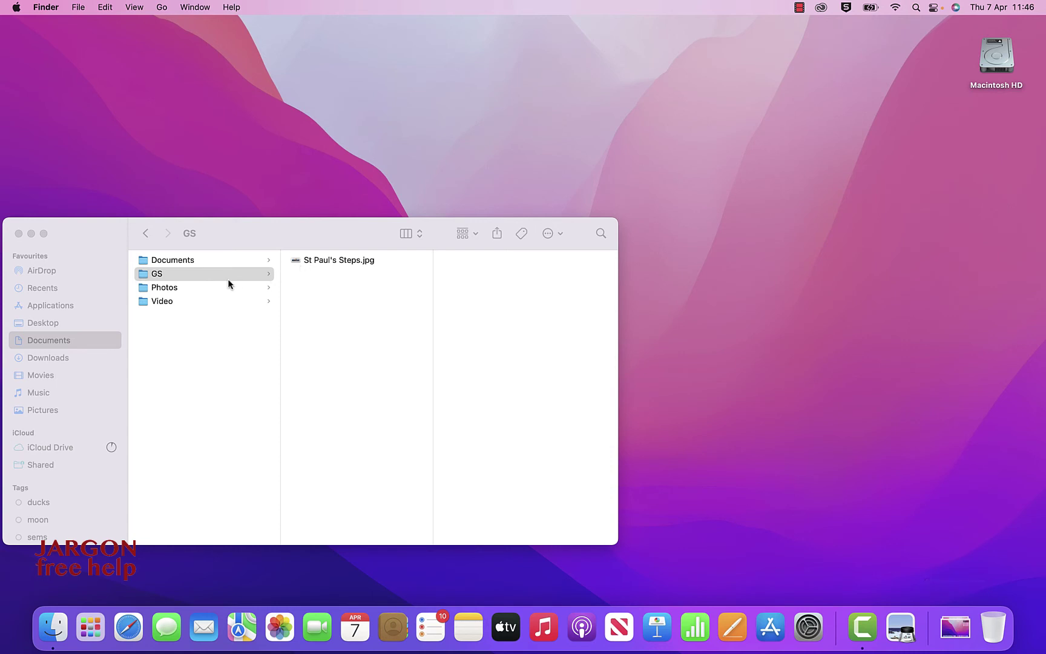
Step: Move 086A9908.jpg, 086A9918.jpg, DSC_0116.jpg and DSC_1666.jpg together from the local Photos folder to the Bin
click(214, 303)
key(Right)
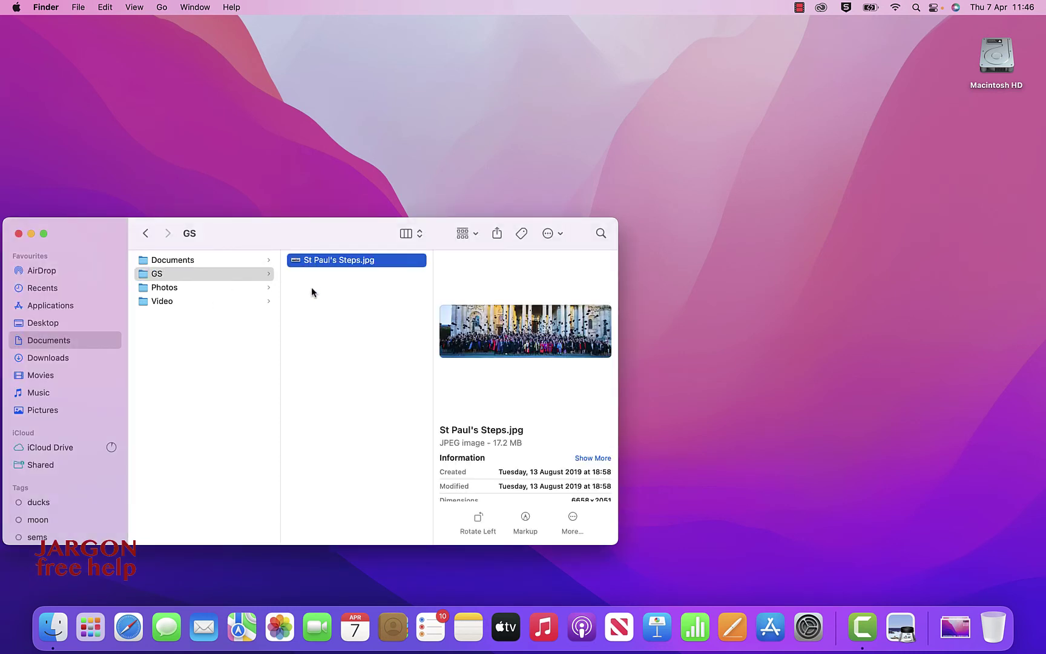
key(Left)
key(Down)
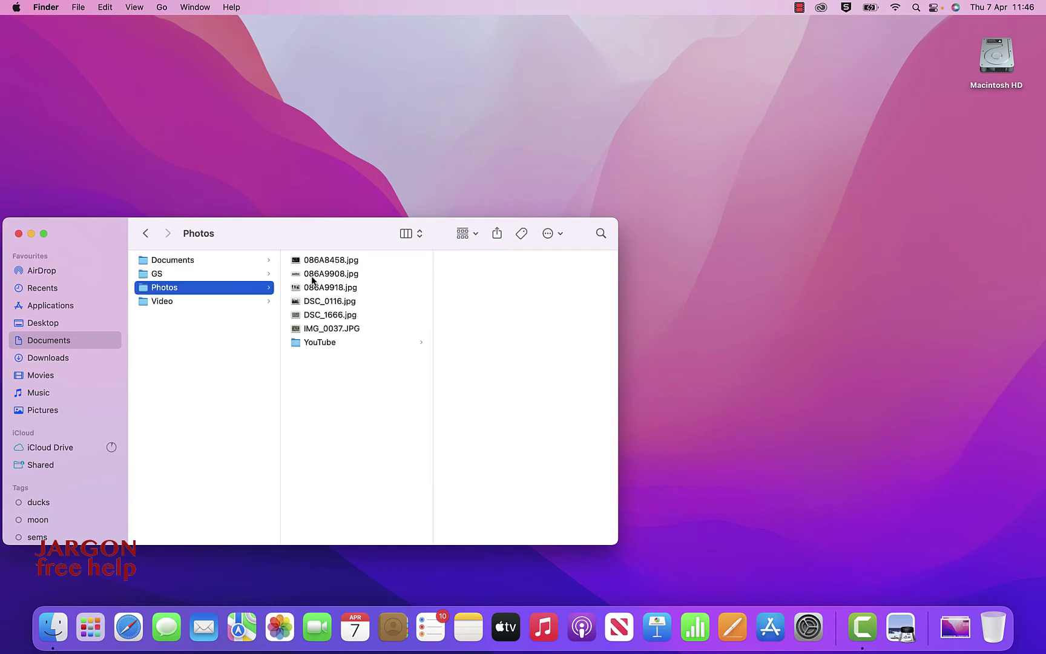
key(Right)
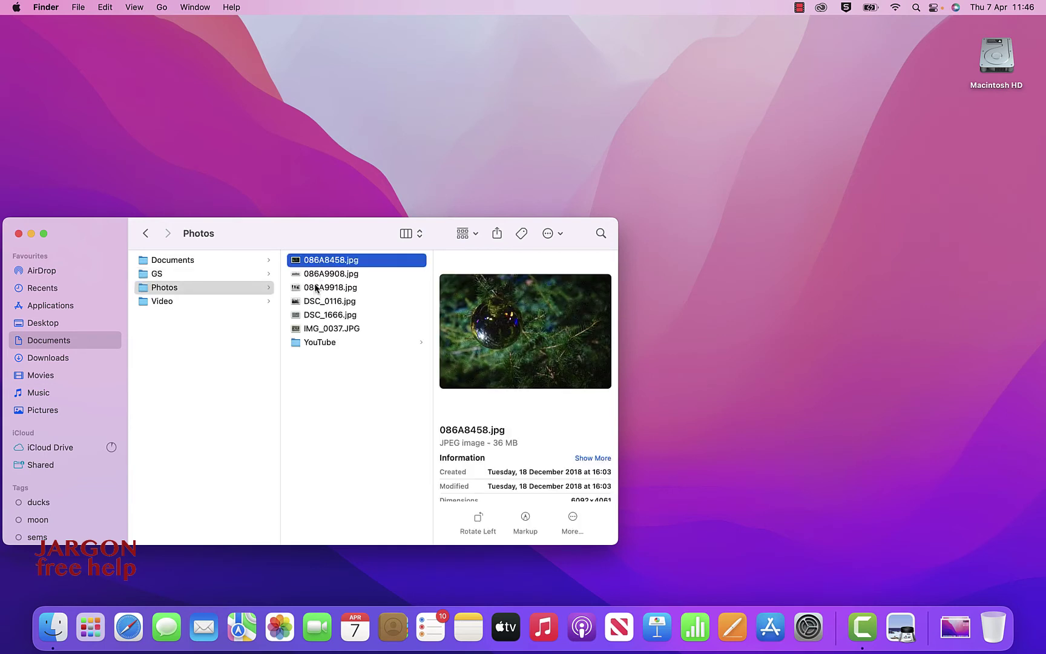
key(shift+Down)
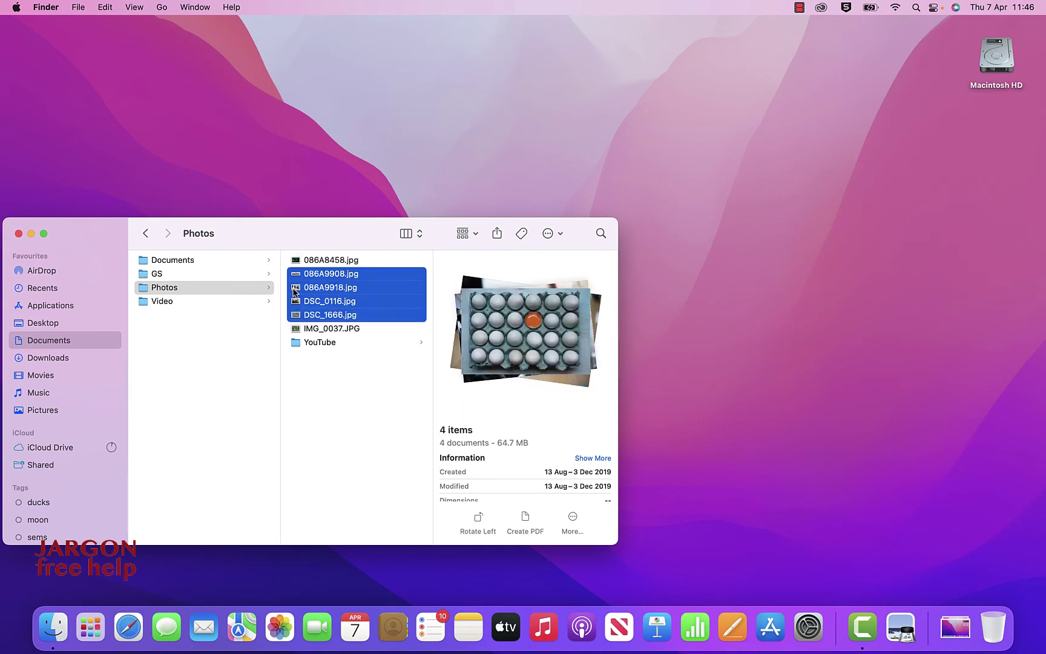
drag(295, 289, 996, 627)
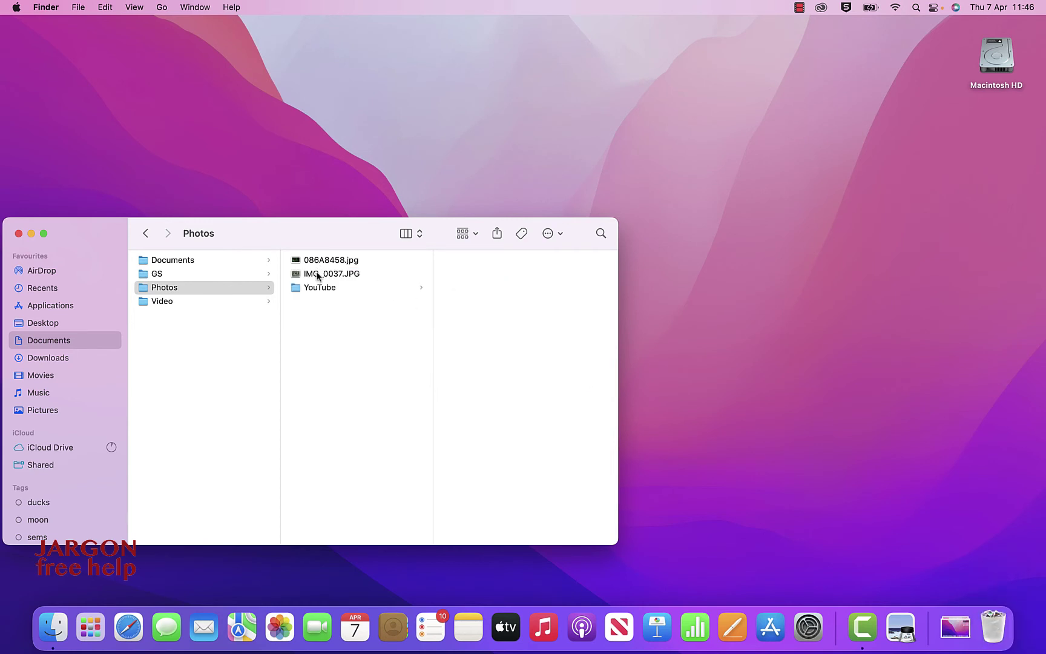
Step: Move 086A8458.jpg from the local Photos folder to the Bin using the Move to Bin command
click(309, 266)
click(79, 7)
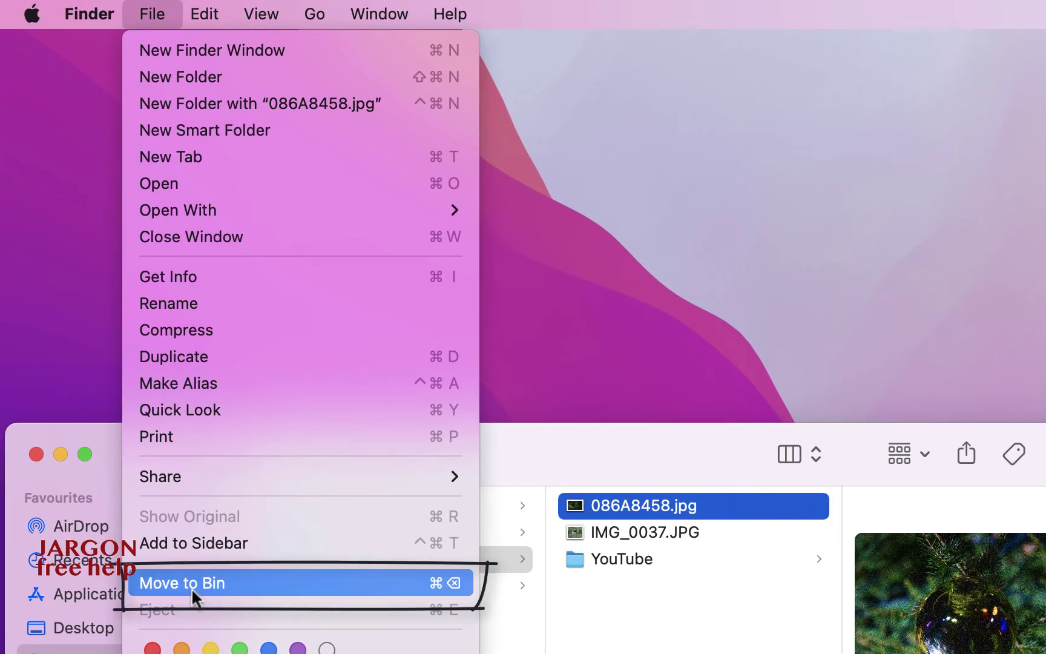
click(576, 504)
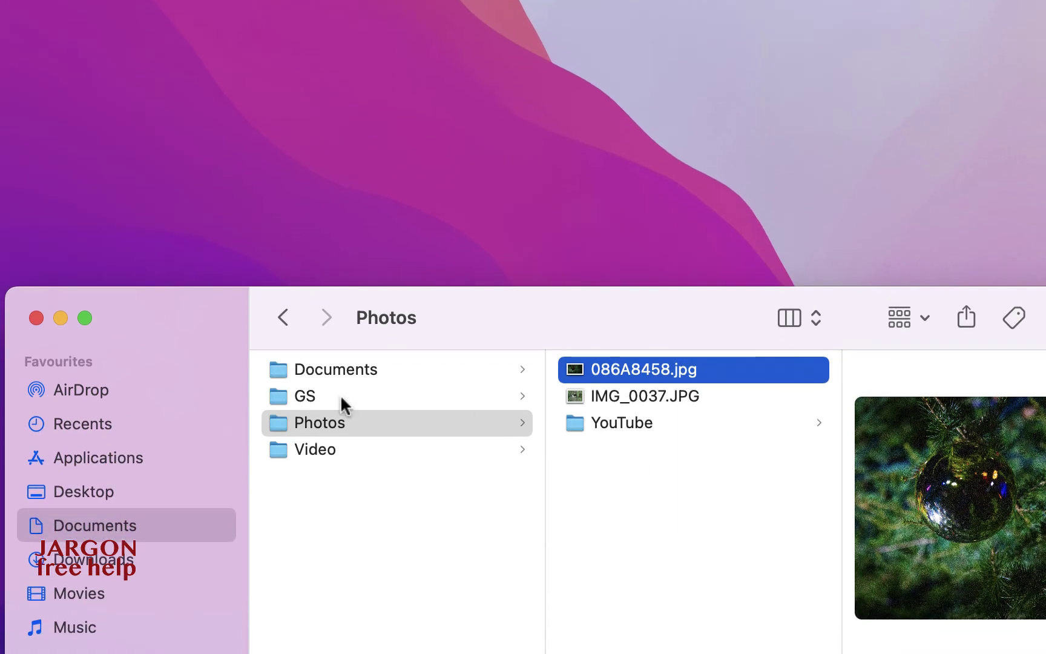
key(Down)
key(Down)
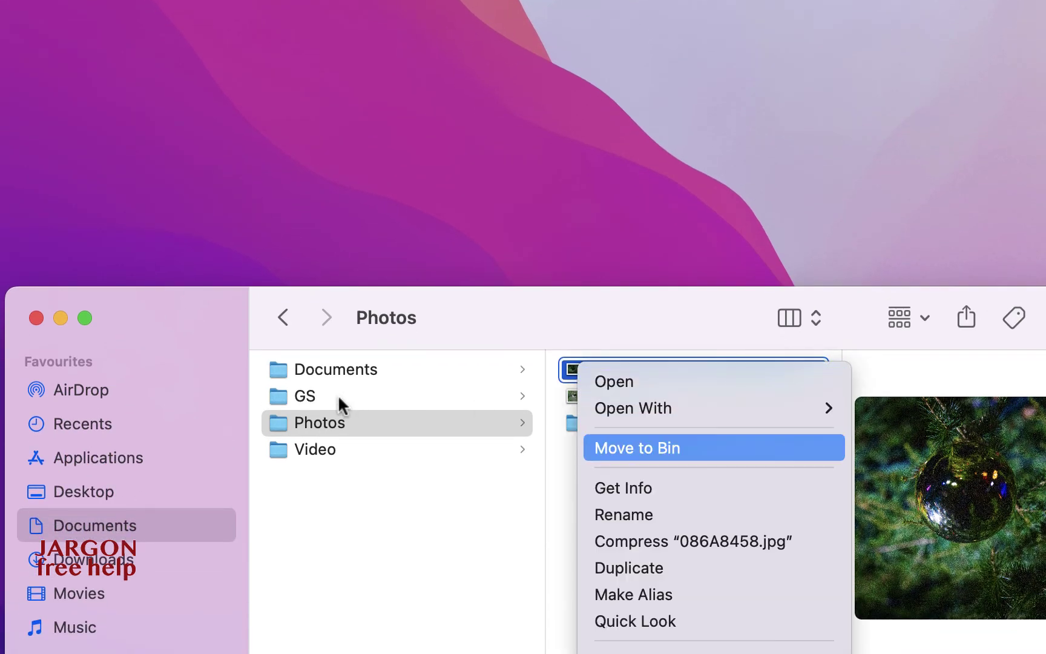
key(Return)
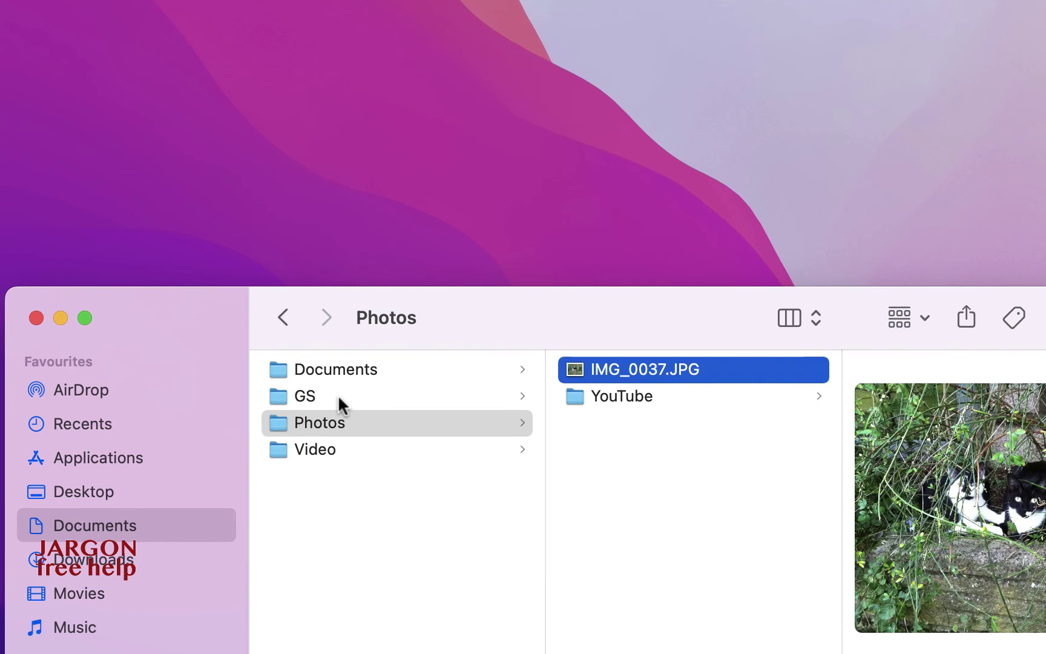
Step: Try to move the local GS folder to the Bin using the Move to Bin command
click(338, 394)
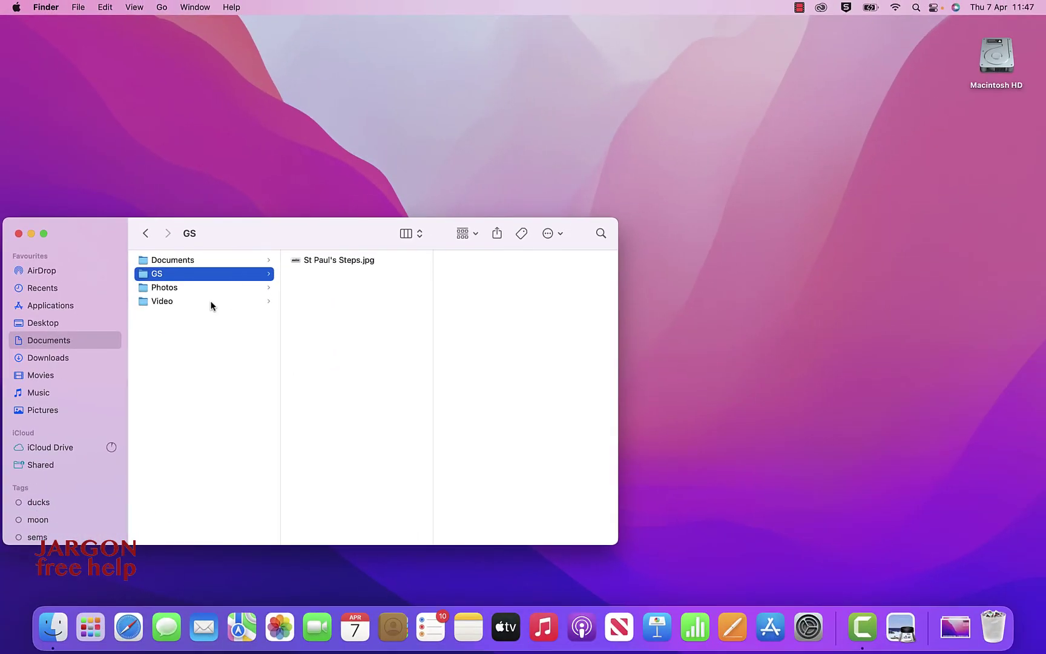
key(Tab+m)
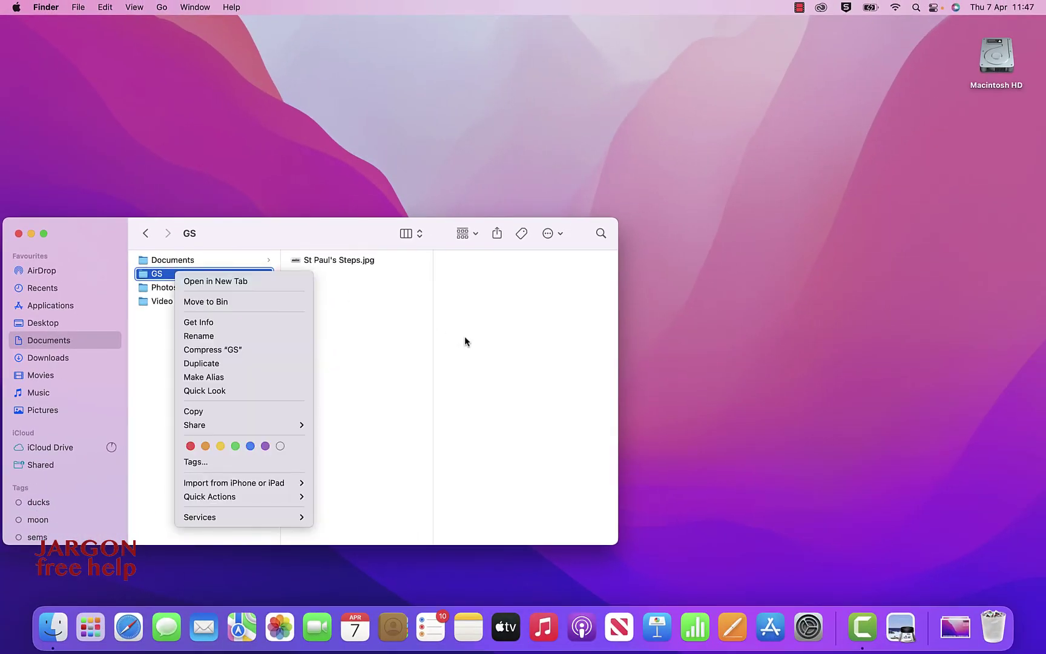
key(Down)
key(Down)
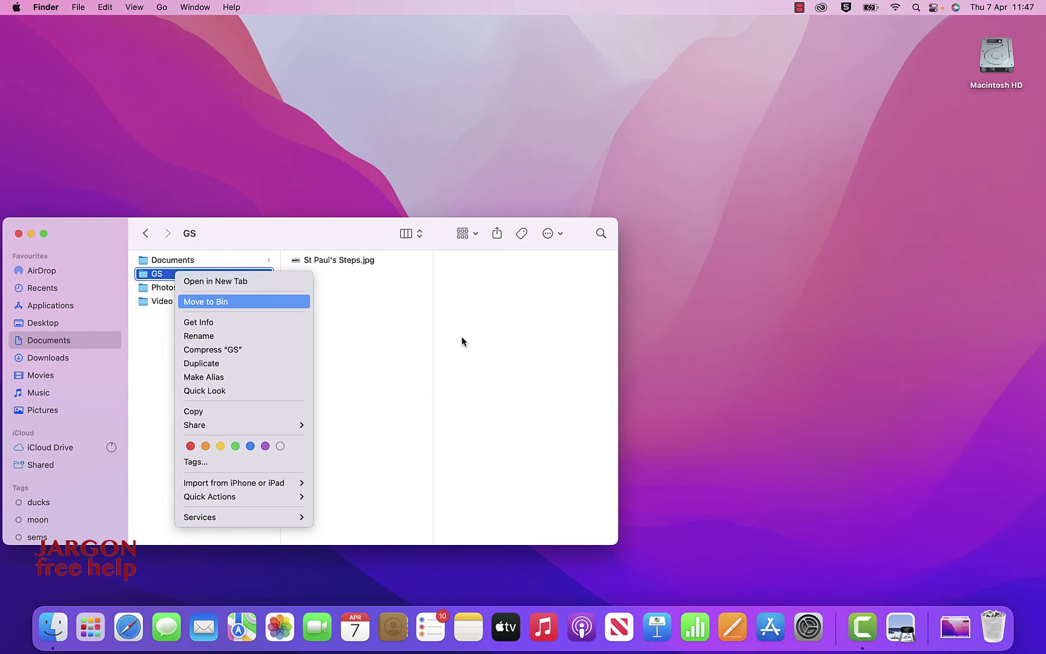
key(Return)
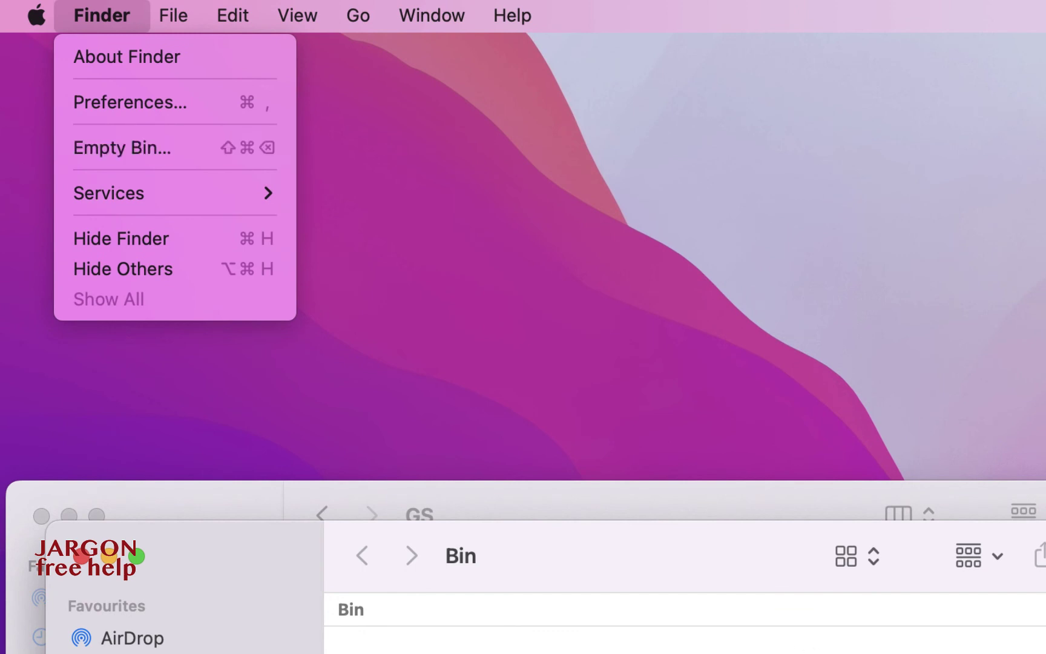
Step: Select all five images in the Bin, view the Put Back command available for them, and close the Bin window
click(336, 588)
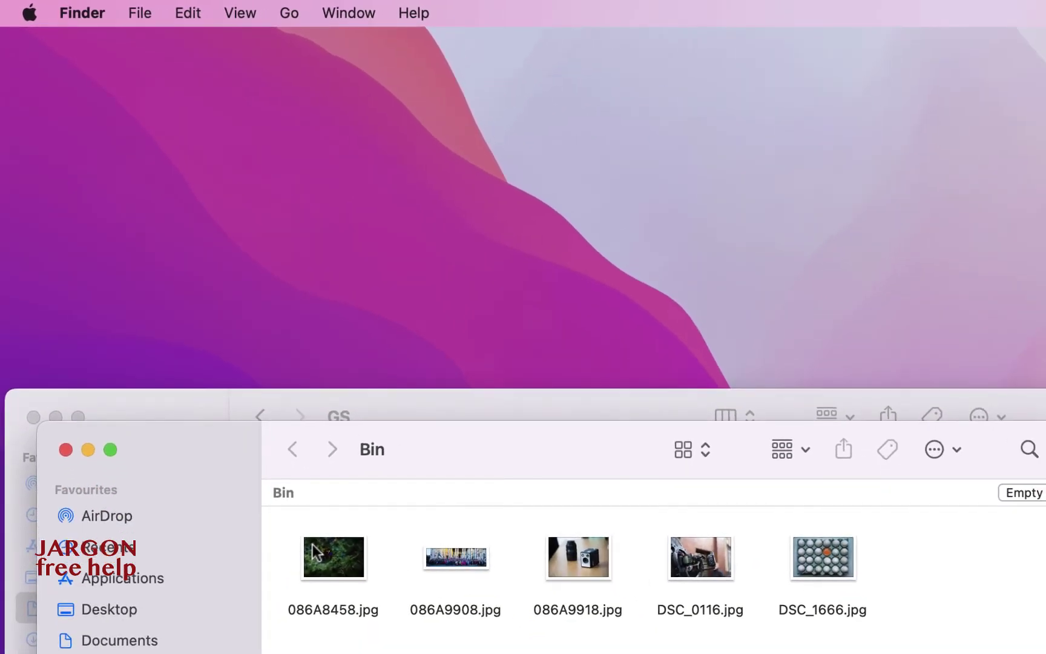
mouse_move(916, 653)
mouse_down()
mouse_move(511, 531)
mouse_move(316, 547)
mouse_up()
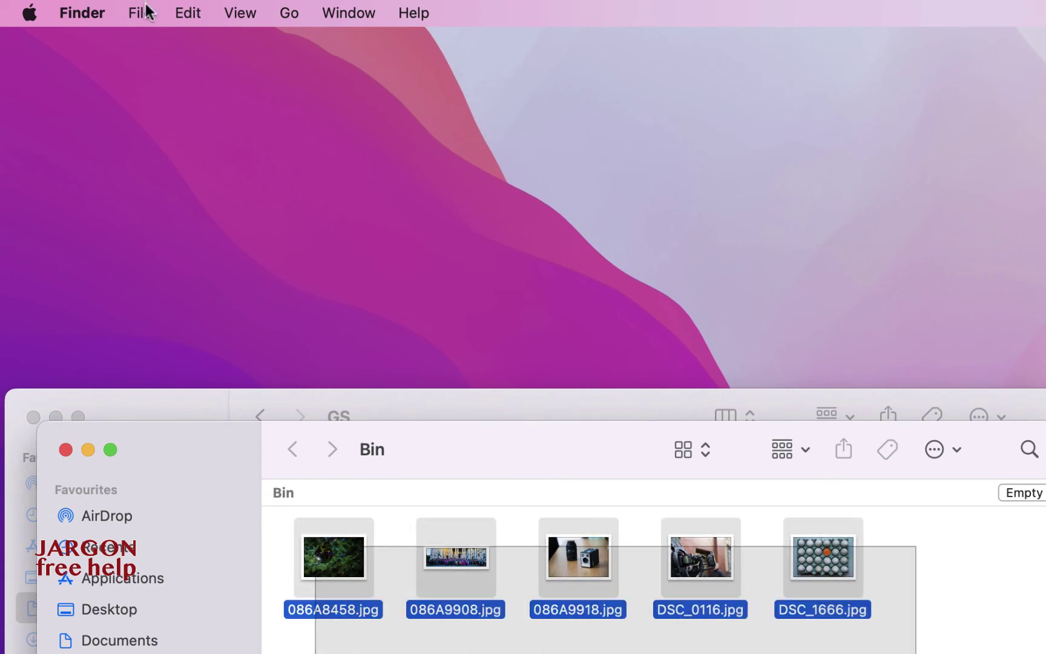
drag(146, 12, 145, 12)
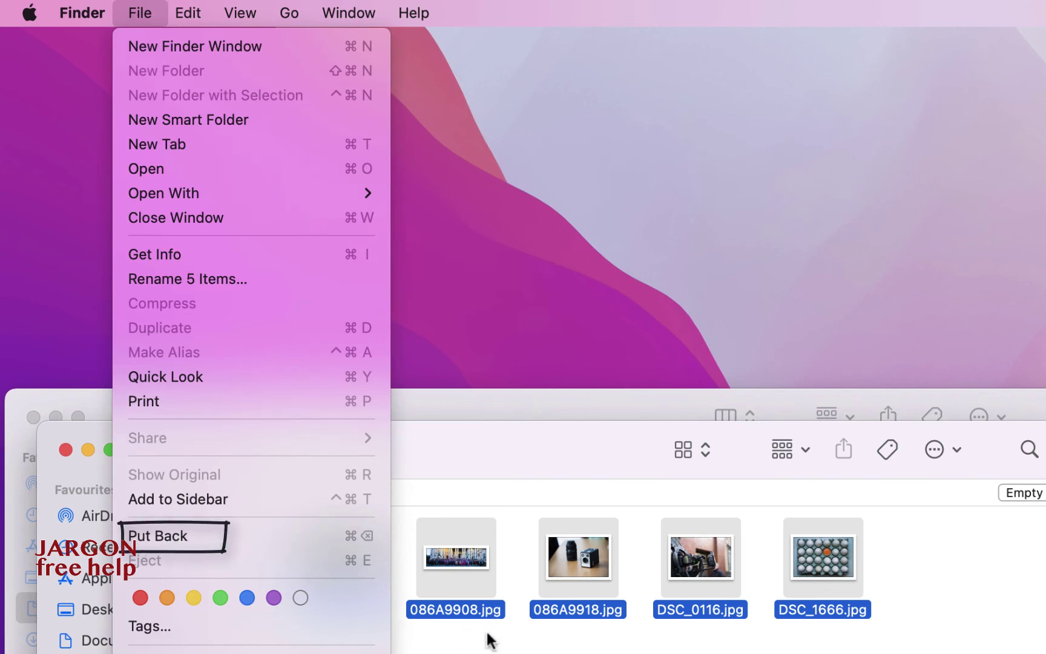
click(485, 613)
right_click(450, 532)
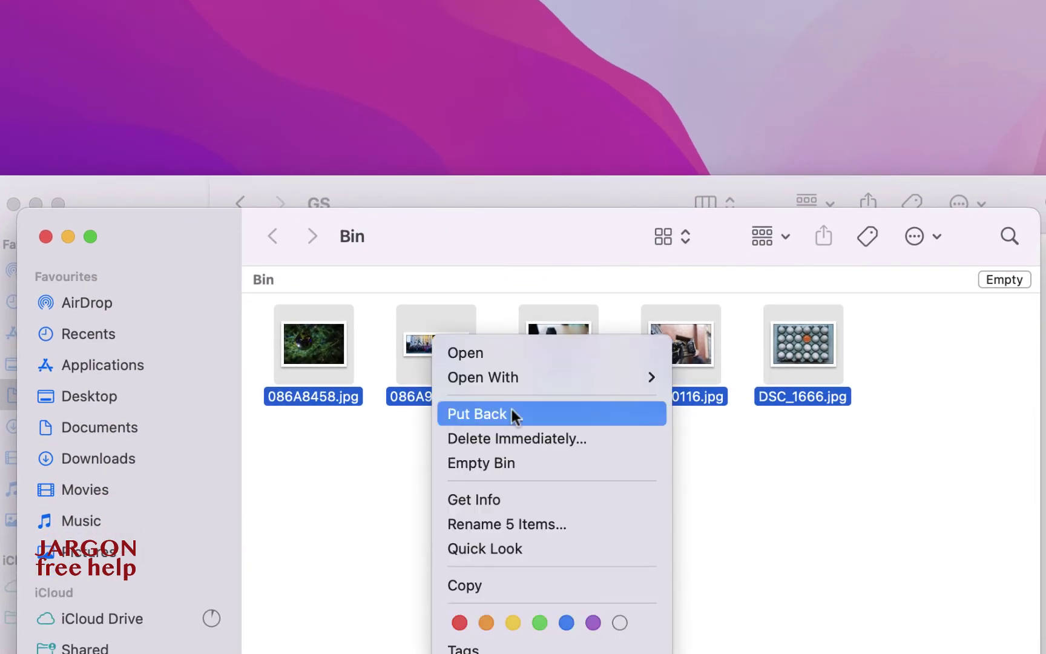
click(861, 514)
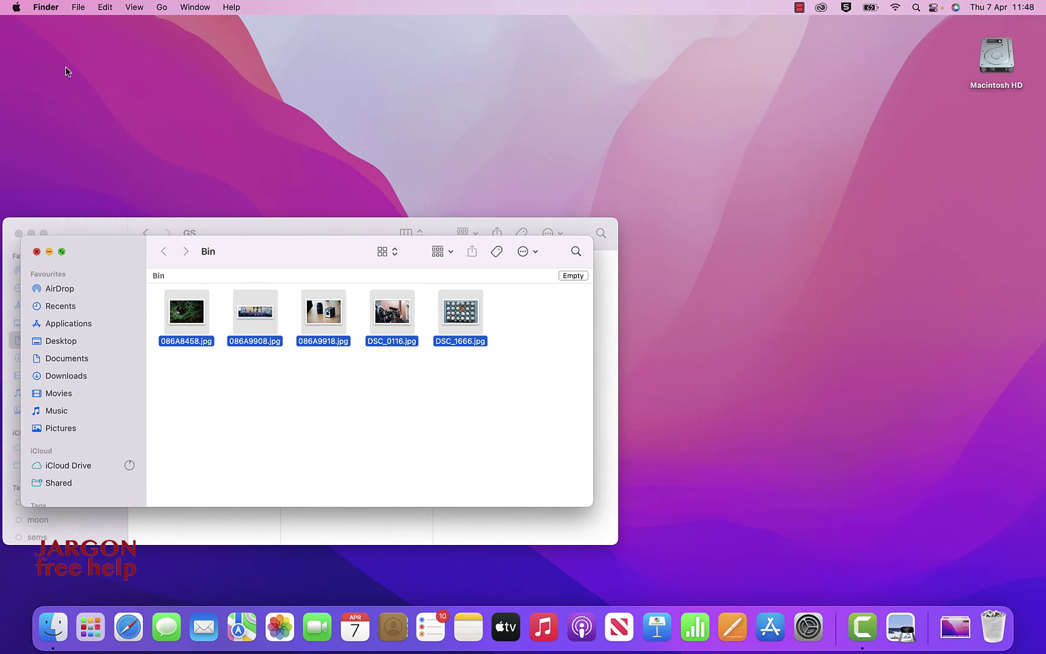
key(super+w)
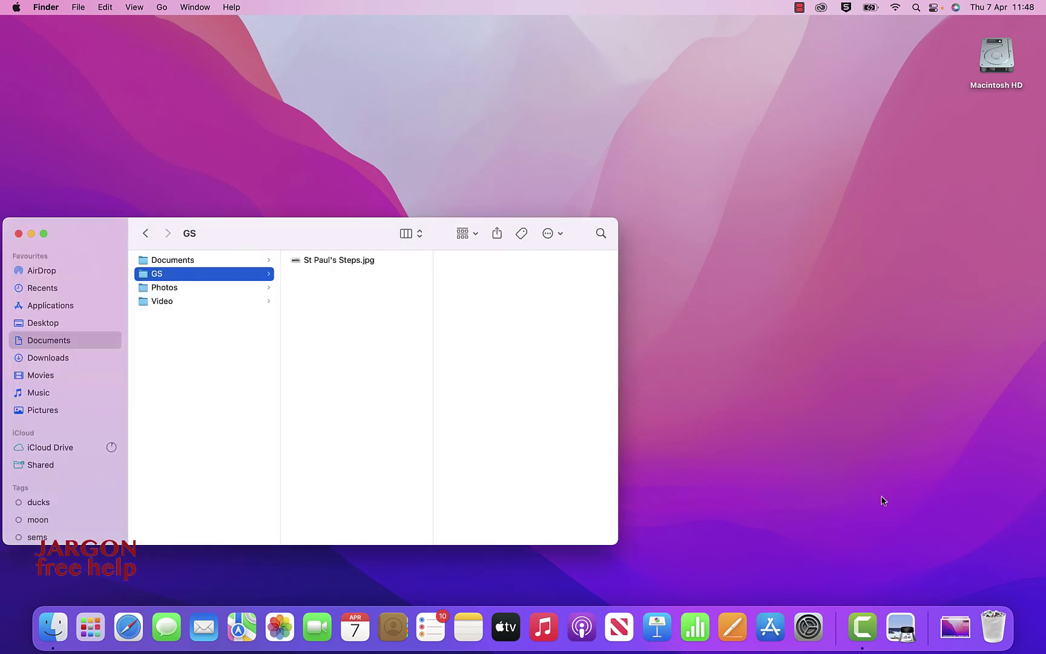
key(ctrl+F2)
key(Right)
key(Down)
key(Down)
key(Down)
key(Down)
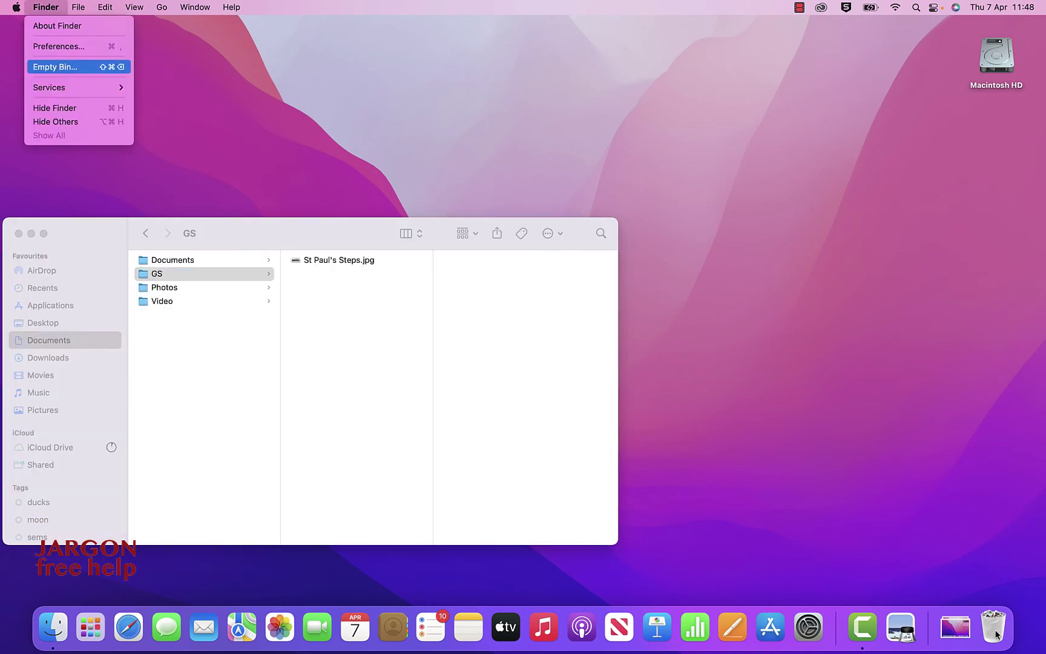
key(Return)
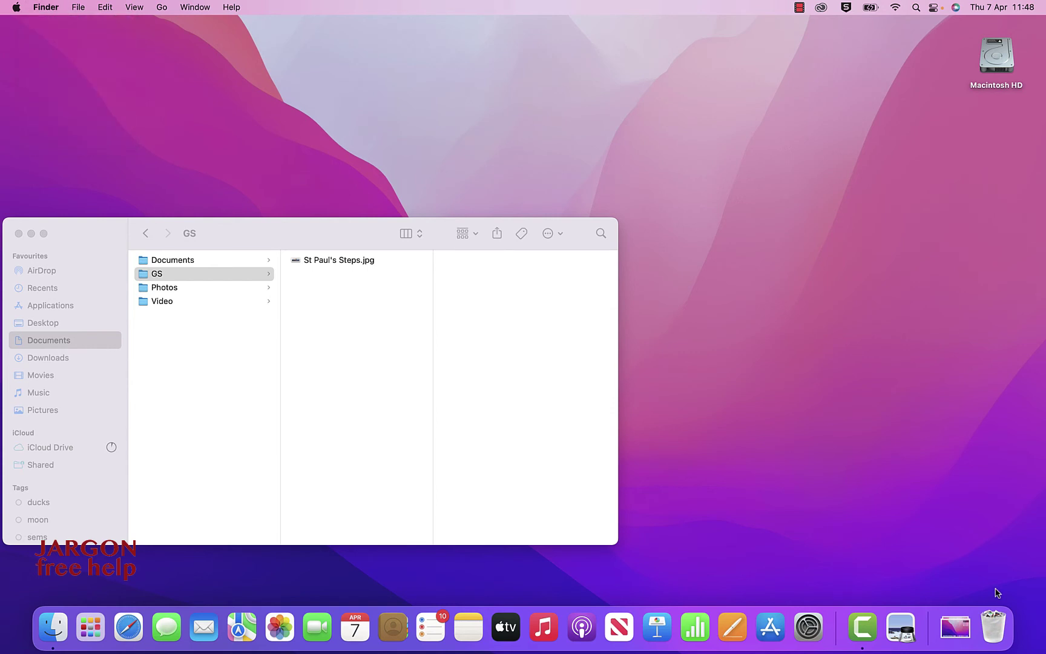
Step: Permanently erase the items in the Bin with the Empty Bin command and confirm the erasure
right_click(993, 627)
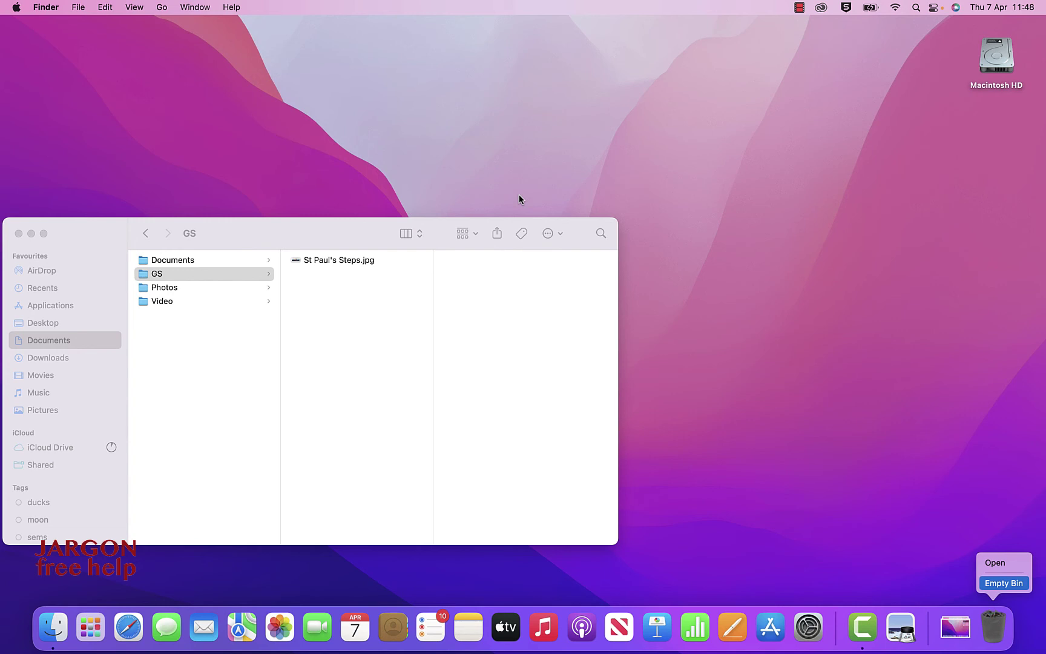
key(Return)
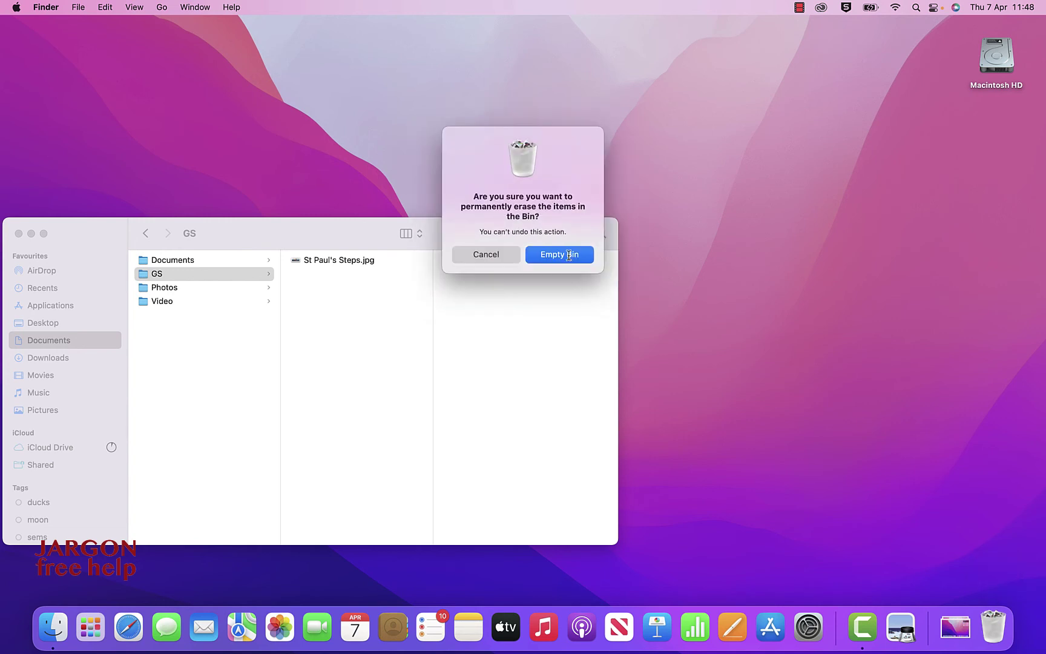
click(559, 254)
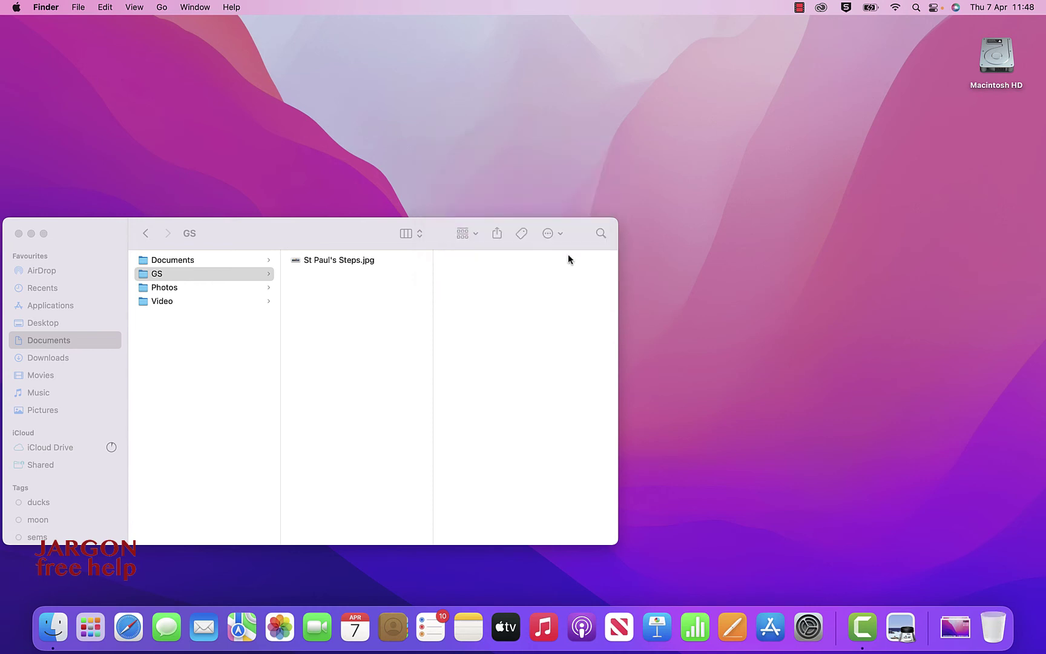
click(568, 260)
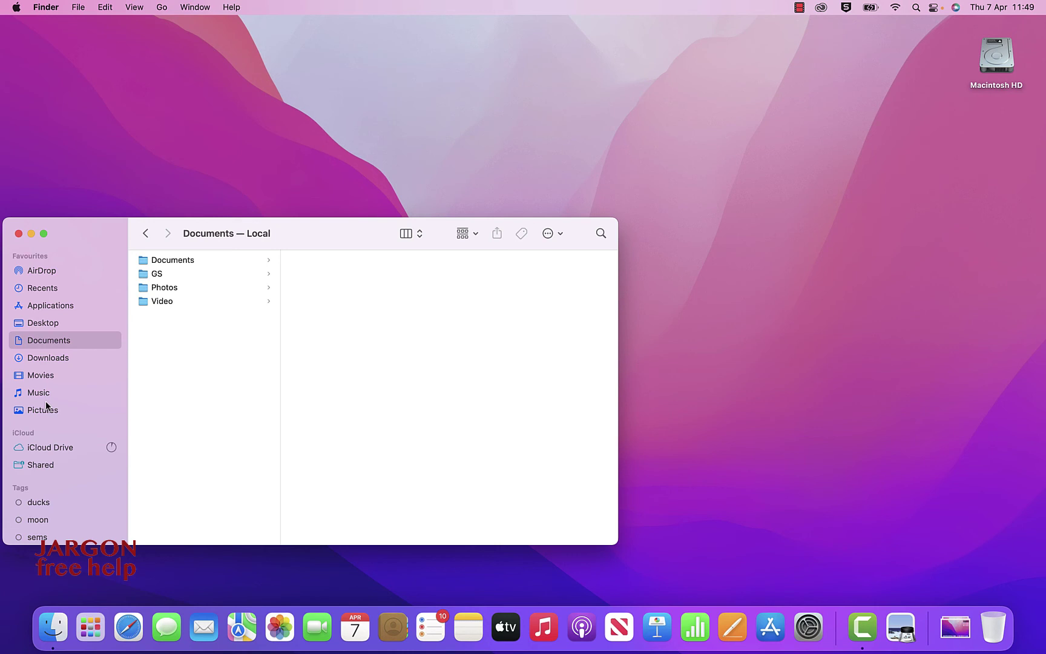
Step: Preview the GS folder in the local Documents folder with Quick Look and close the preview
click(140, 278)
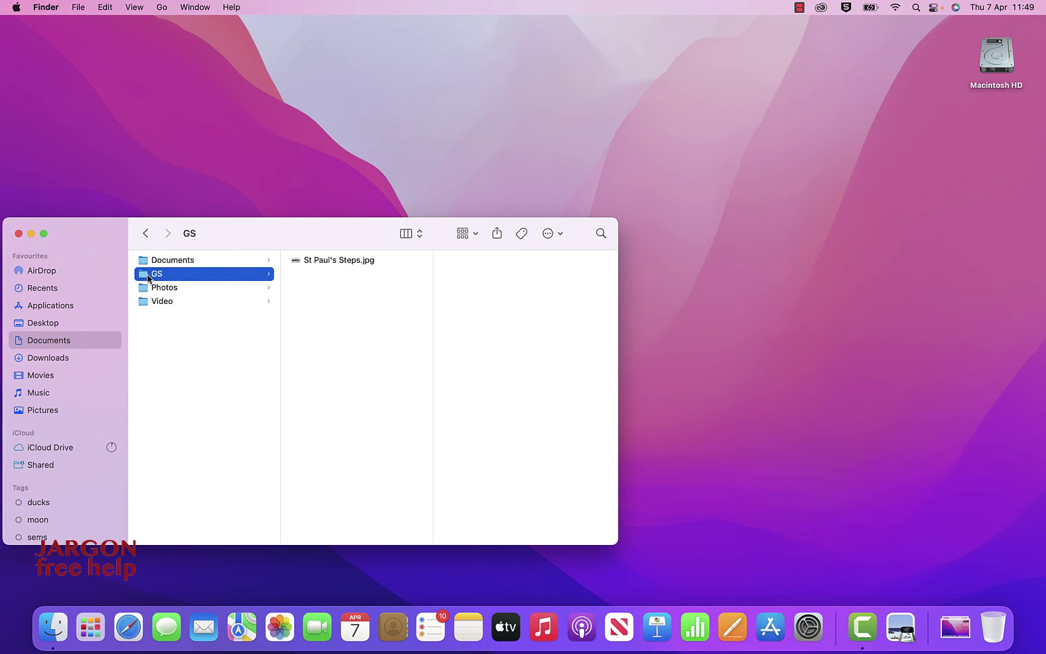
drag(148, 279, 51, 369)
key(Return)
key(Return)
key(space)
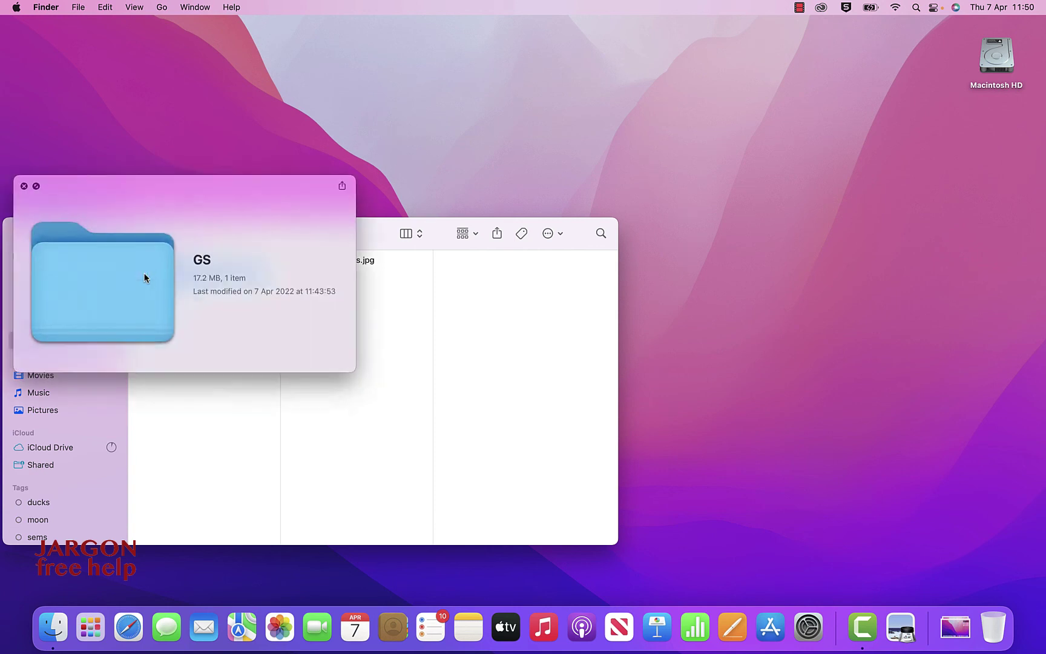
key(space)
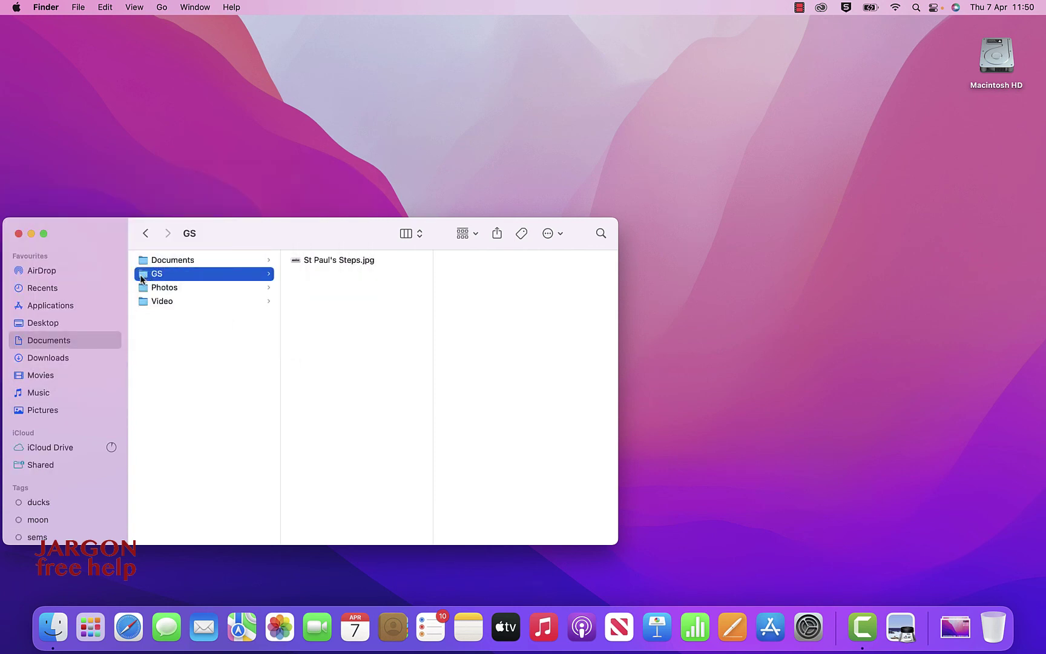
Step: Add the GS folder from Documents to the sidebar favourites directly below Documents and open it from there
click(55, 342)
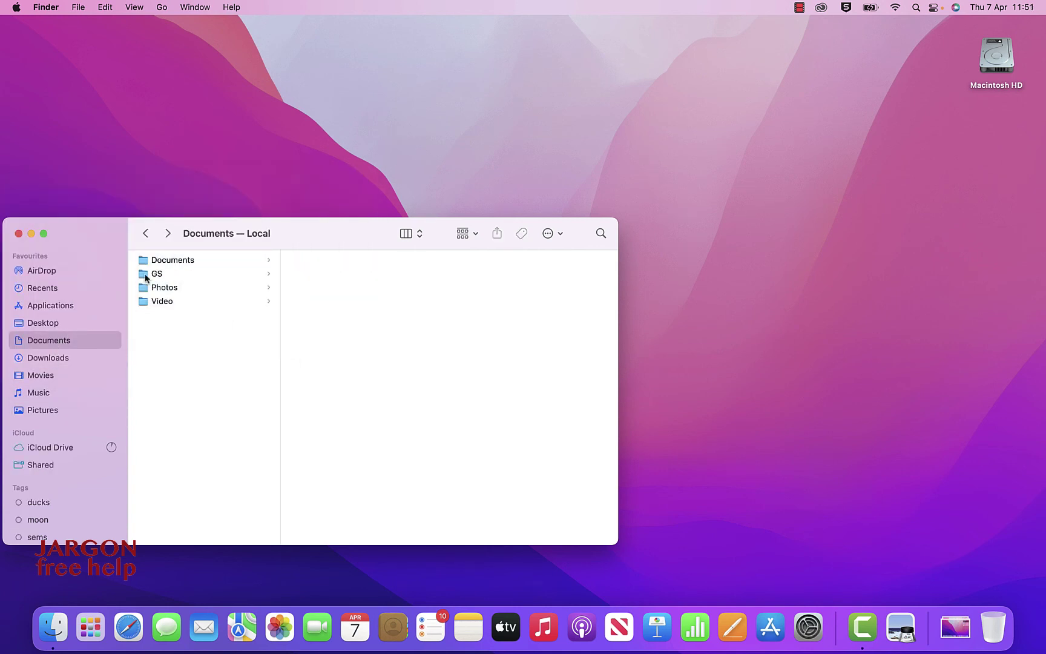
click(43, 347)
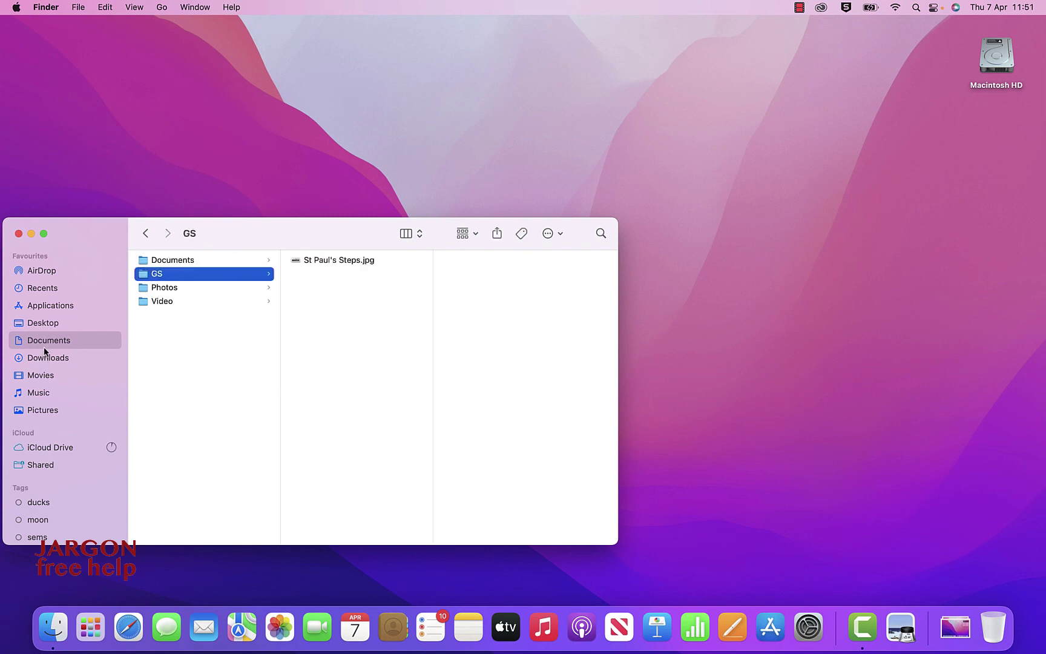
drag(136, 276, 17, 367)
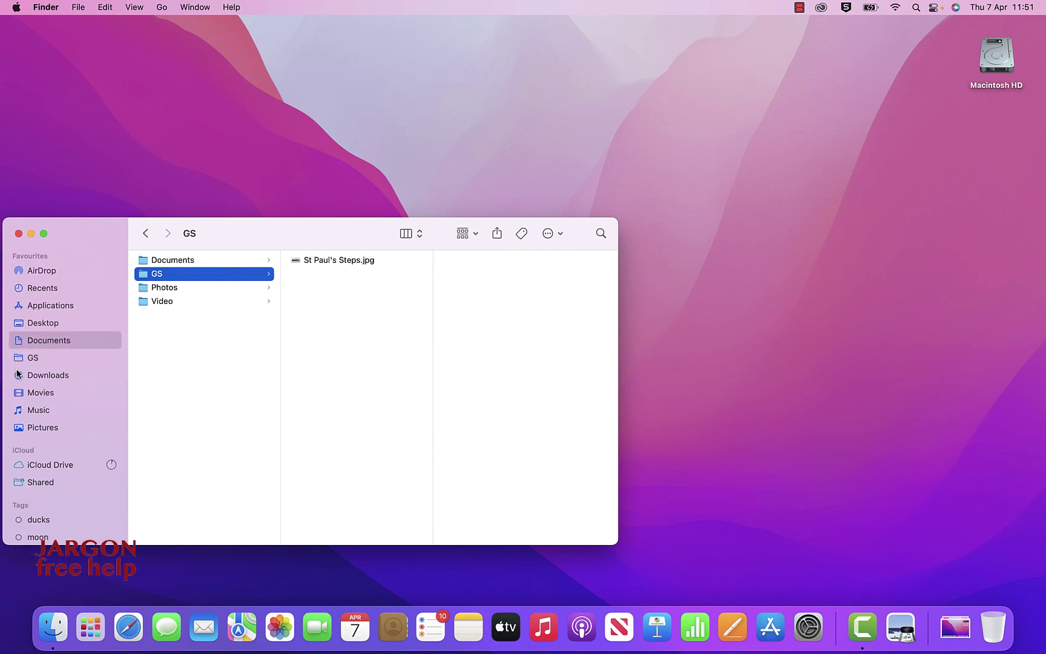
click(17, 361)
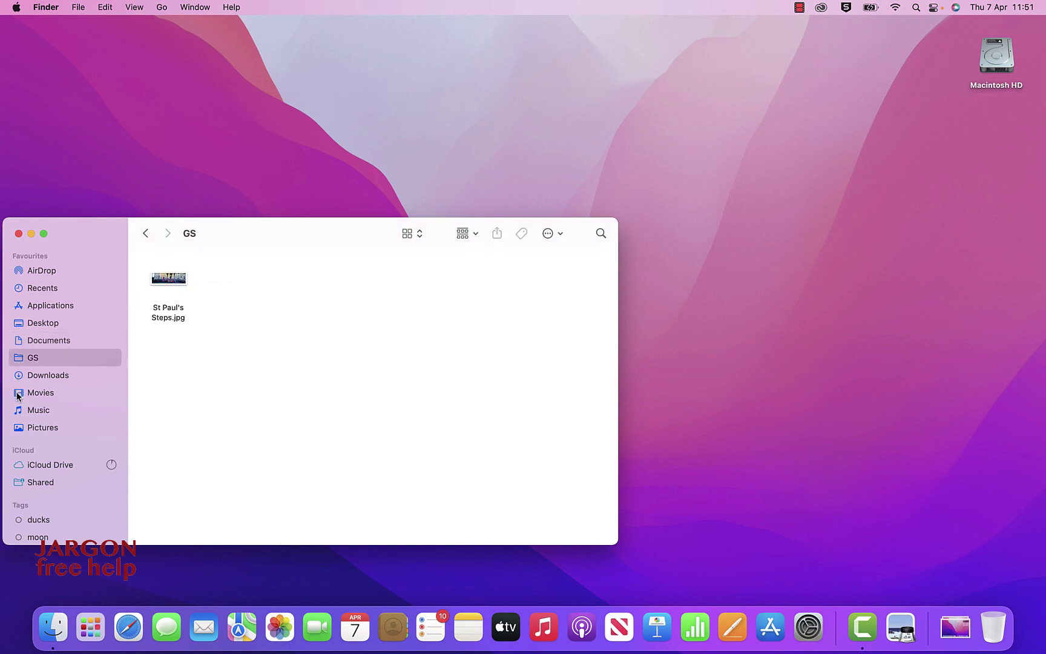
Step: Reorder the GS favourite in the sidebar to sit below Downloads and view its context options, including Remove from Sidebar
drag(17, 378, 19, 366)
right_click(19, 367)
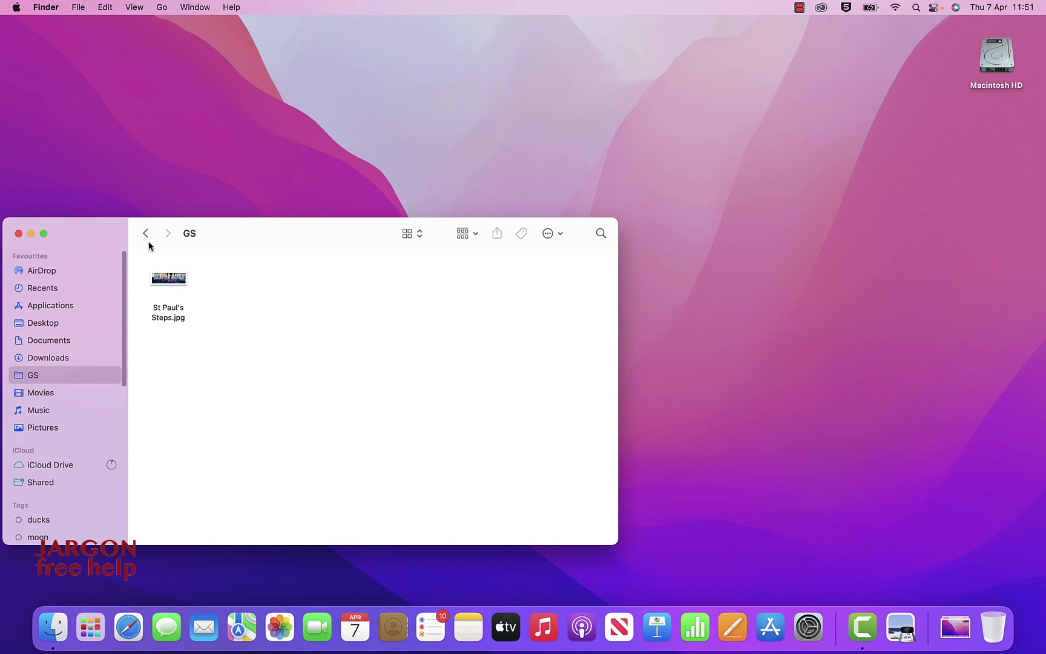
key(Down)
key(Down)
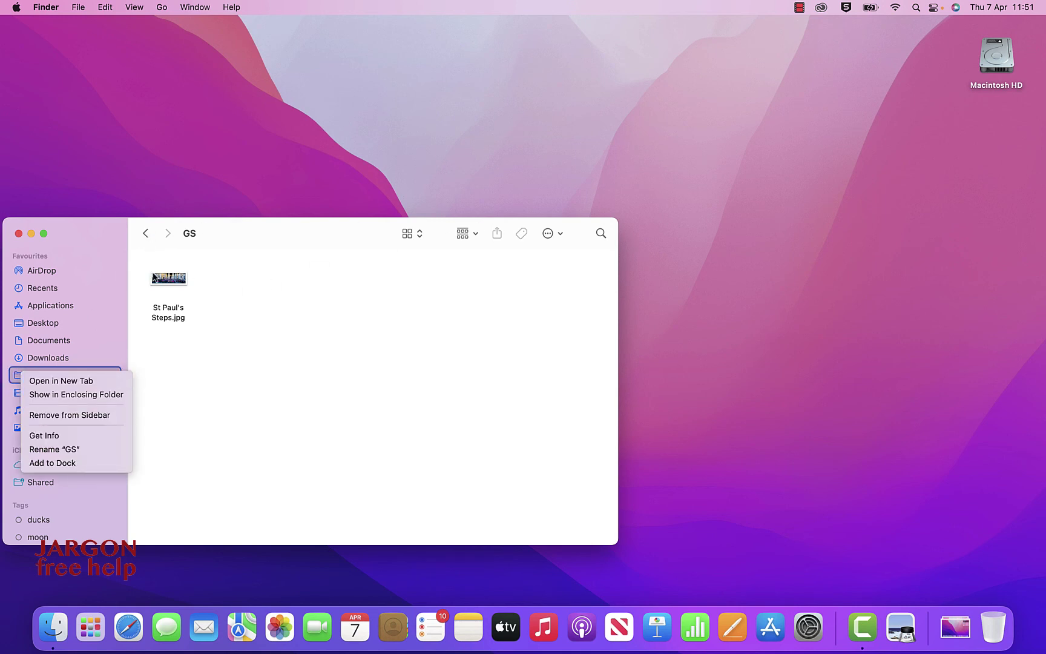
key(Escape)
Step: Make an alias of the GS folder and move it to the desktop below the Macintosh HD icon
click(145, 233)
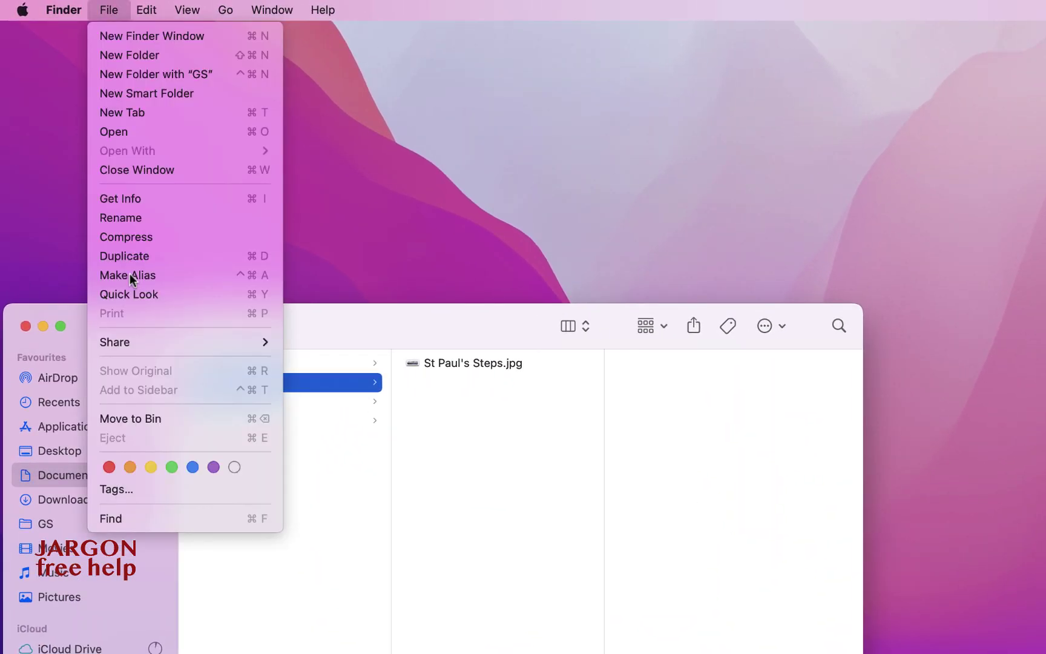
key(Down)
key(Down)
key(Down)
key(Down)
key(Down)
key(Down)
key(Down)
key(Down)
key(Down)
key(Down)
key(Down)
key(Down)
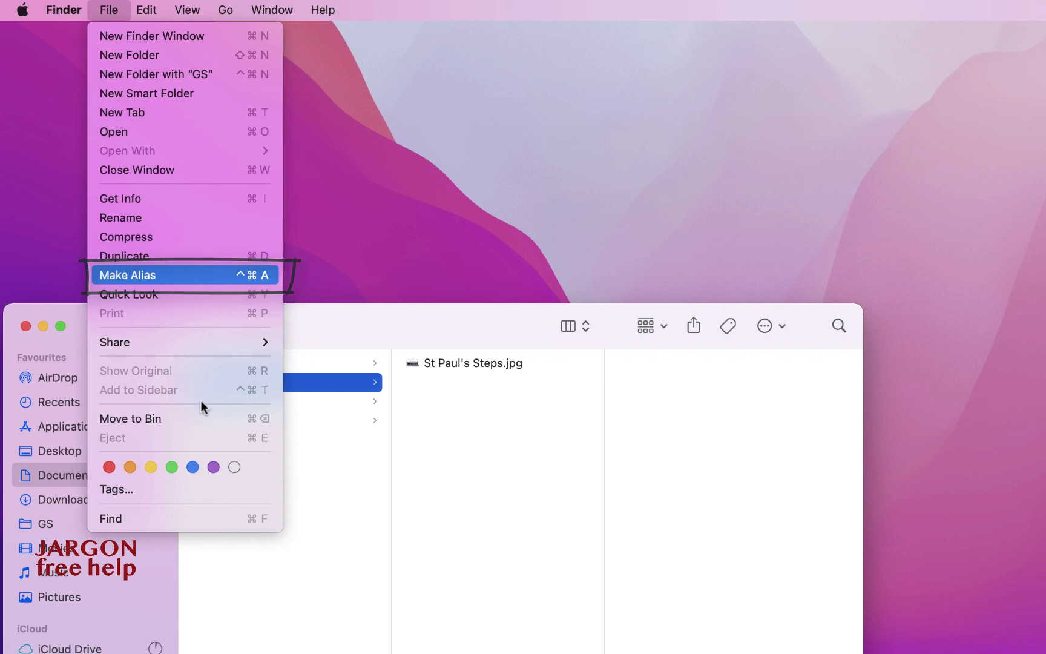
key(Return)
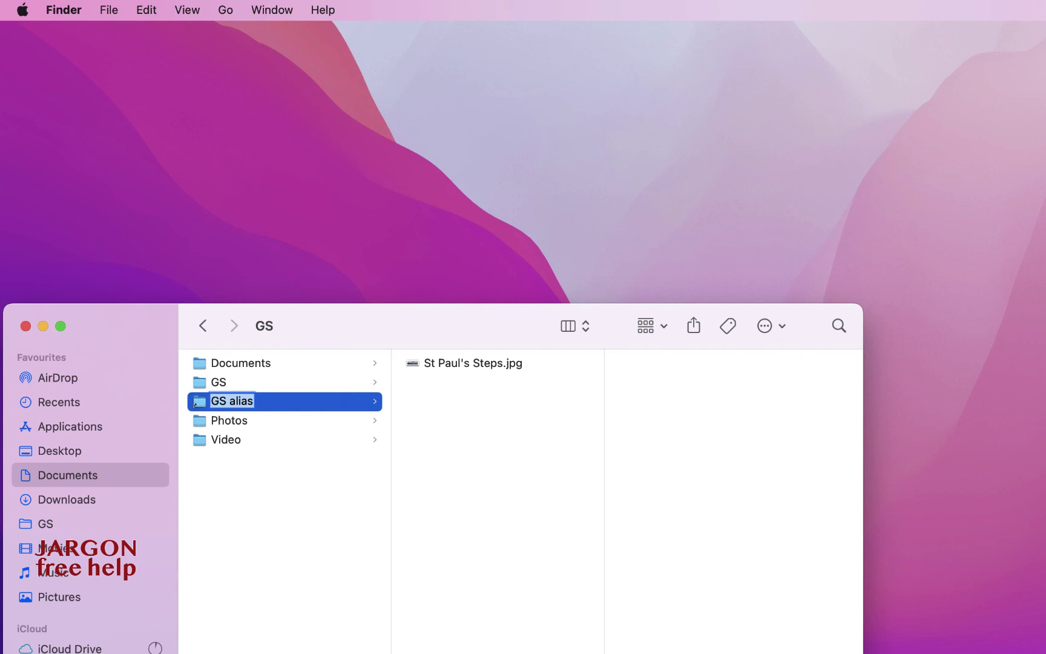
key(Return)
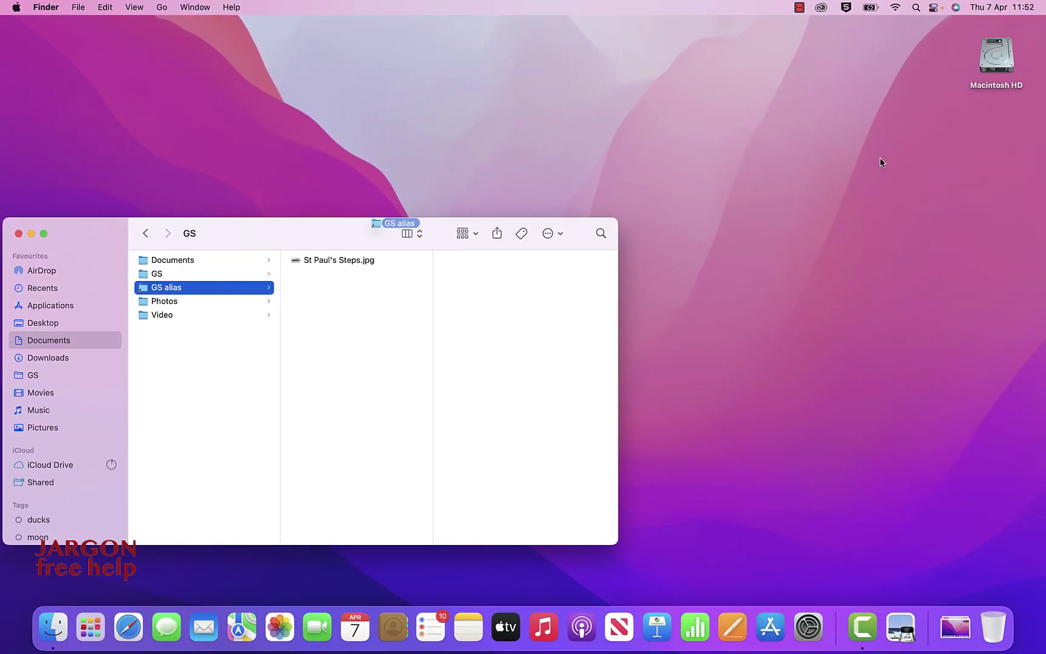
drag(397, 224, 640, 228)
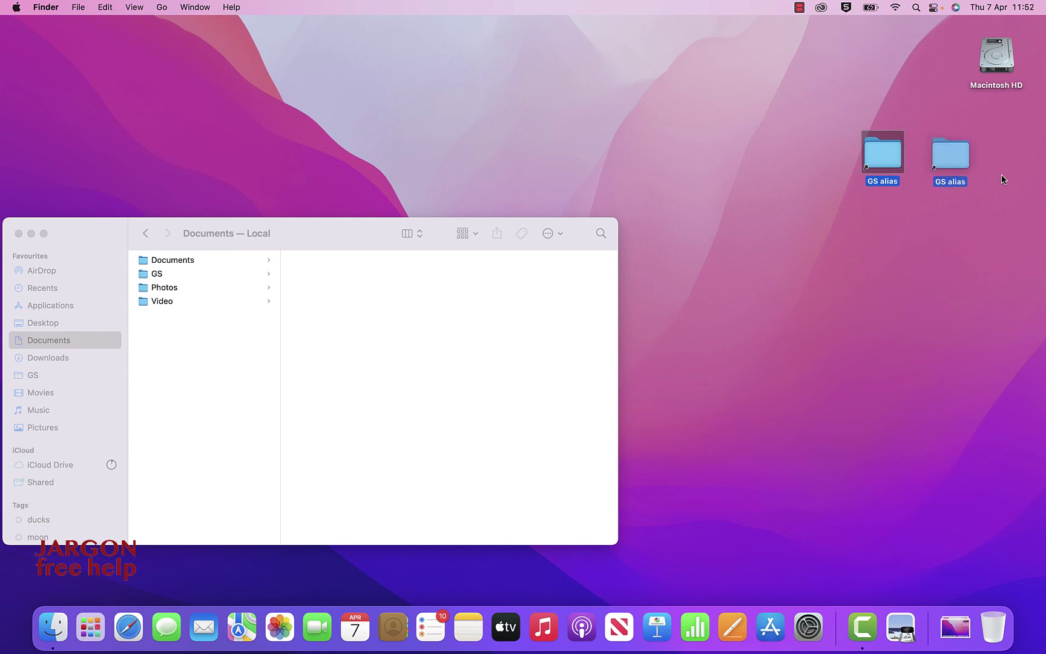
drag(888, 180, 1002, 175)
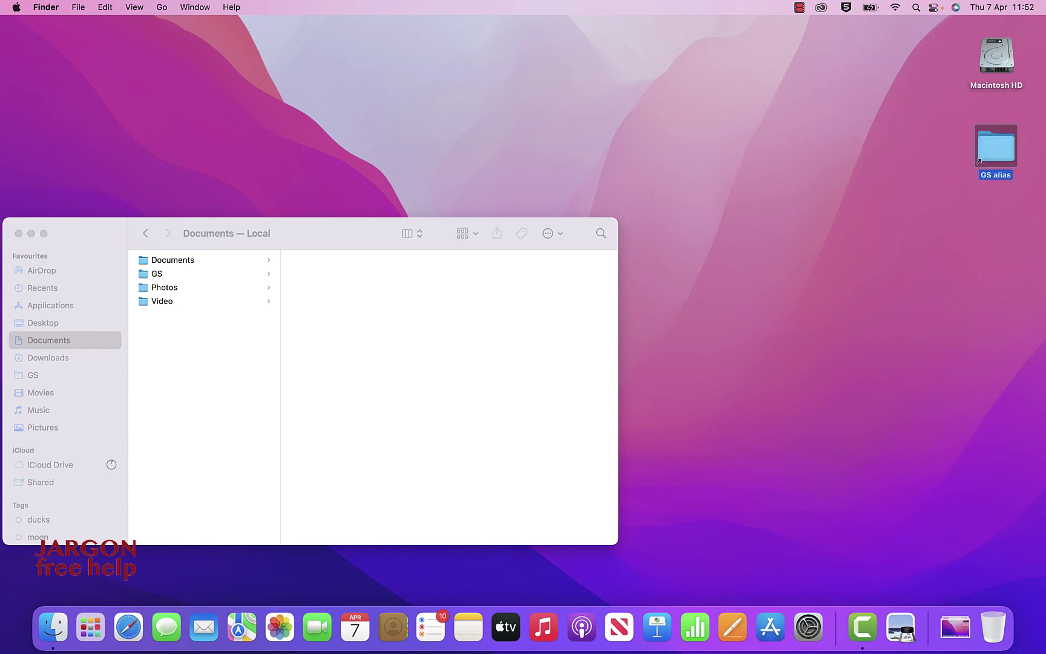
Step: Rename the desktop alias as GS, open it to check that folder, and close its window
click(1010, 175)
click(1011, 176)
key(BackSpace)
key(BackSpace)
key(BackSpace)
key(BackSpace)
key(BackSpace)
key(BackSpace)
key(Return)
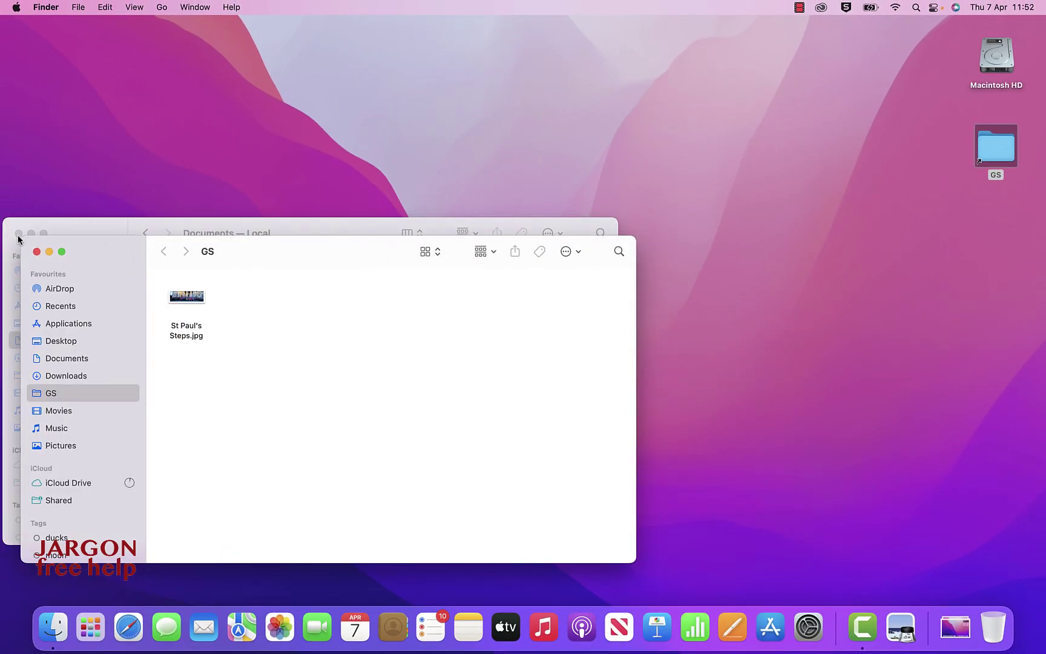
key(super+w)
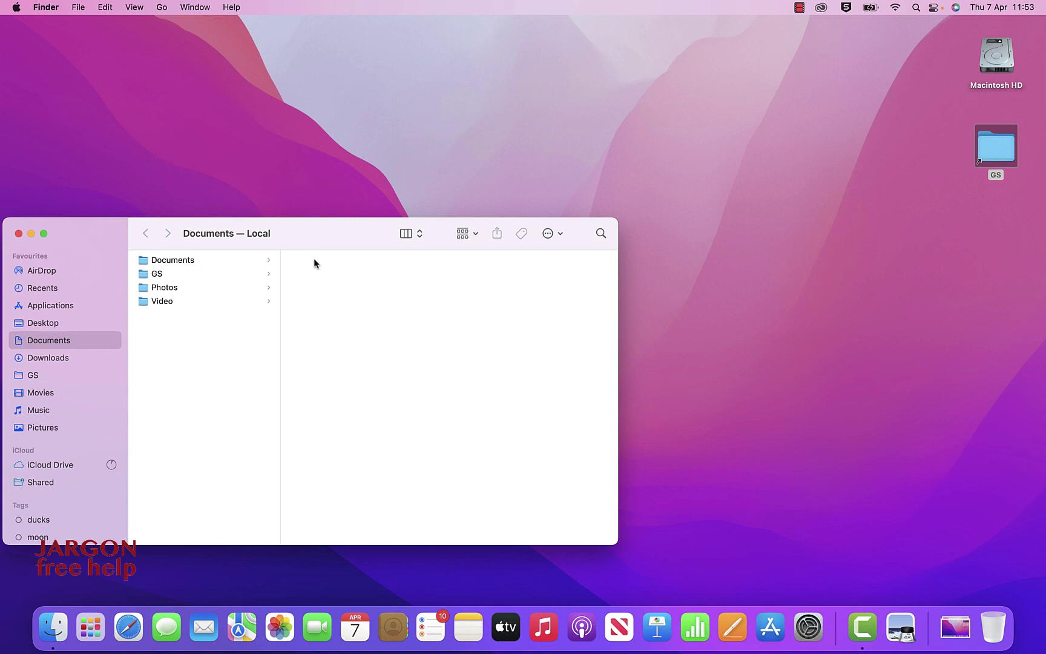
Step: Move St Paul's Steps.jpg from the GS folder to the Photos folder, check Photos, and close the window
key(g)
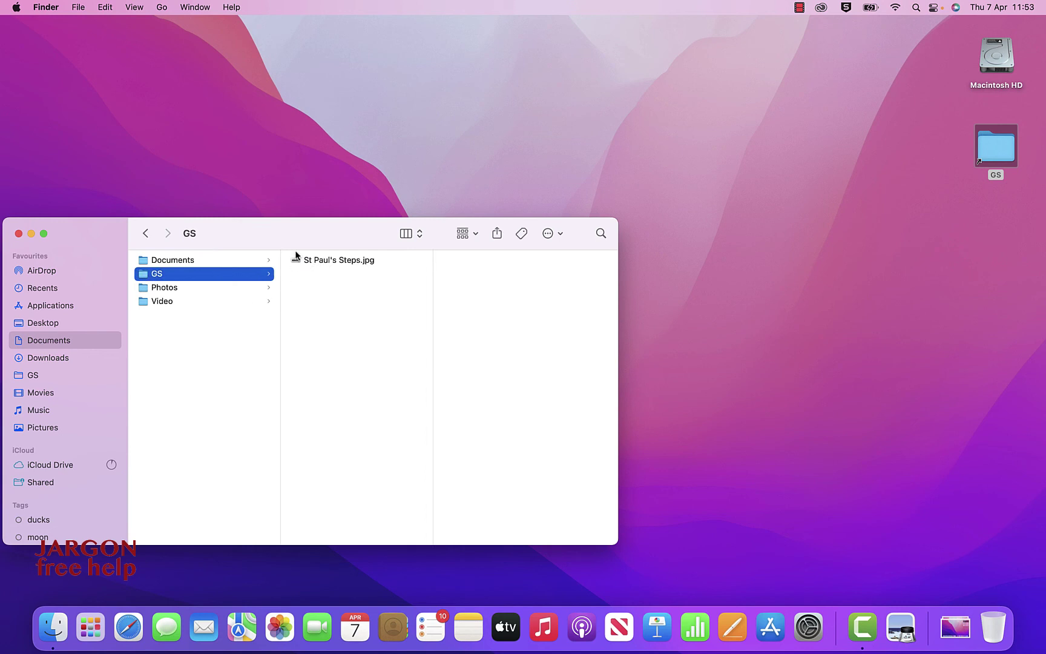
click(297, 260)
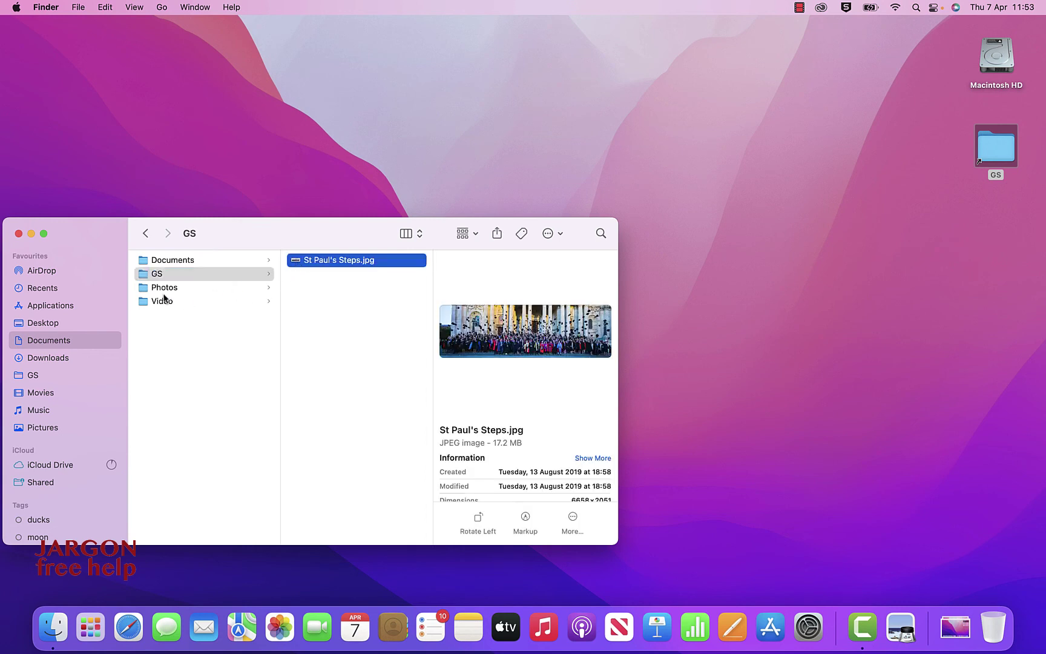
key(Return)
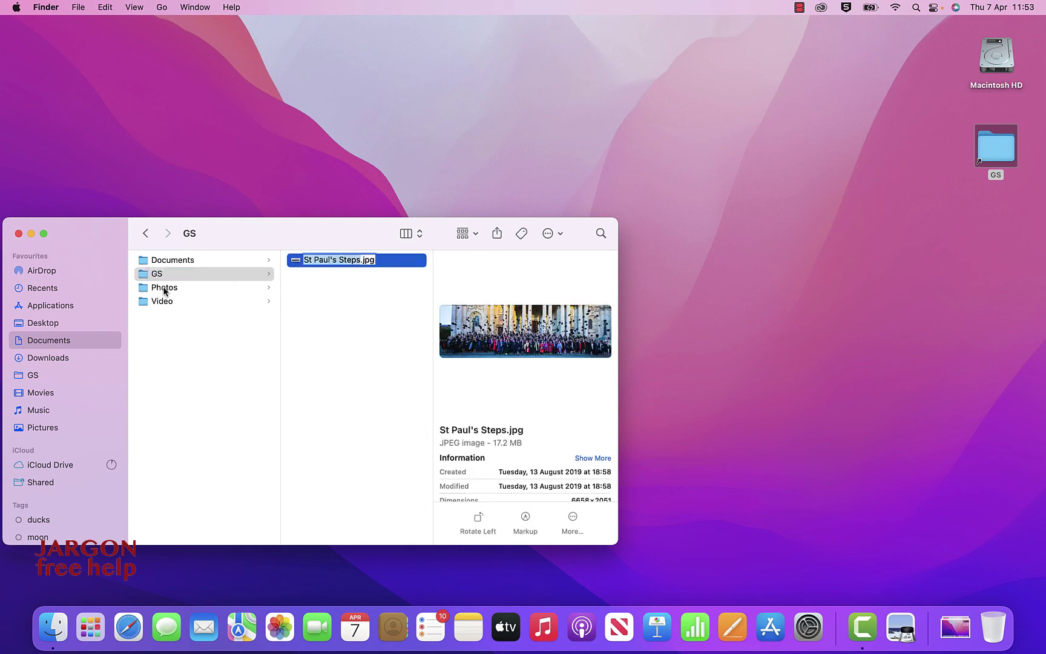
key(Escape)
drag(297, 261, 162, 289)
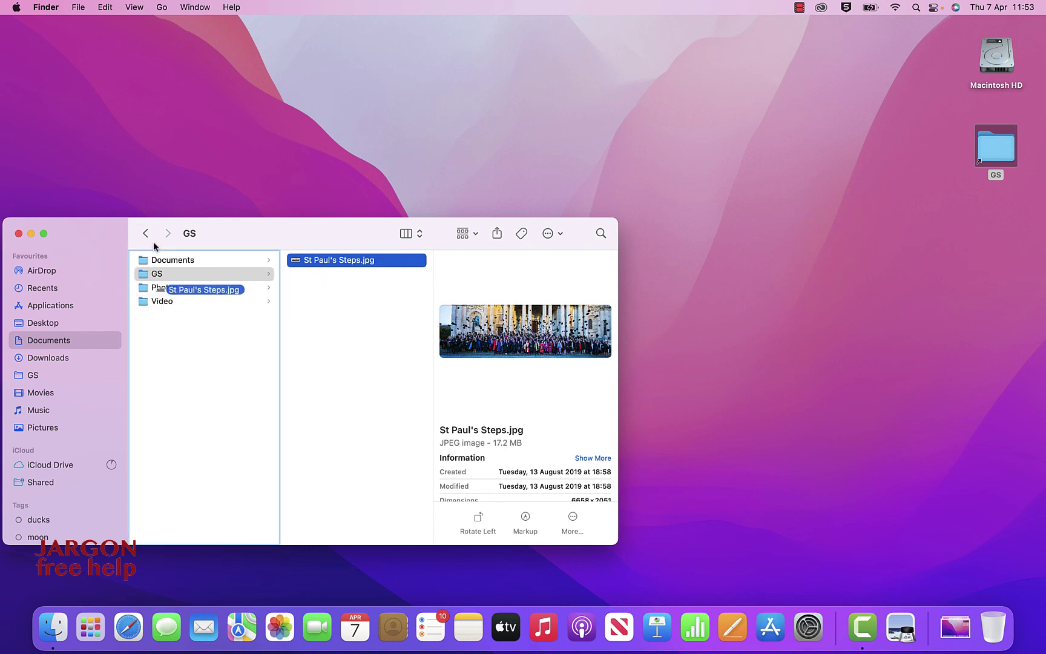
drag(153, 245, 175, 287)
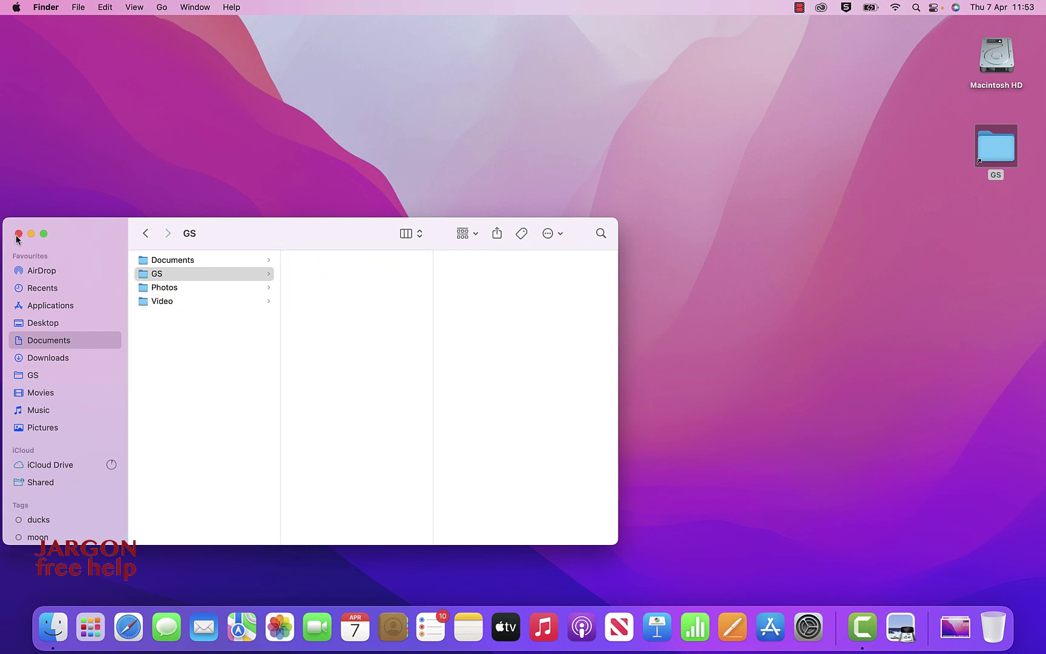
key(Down)
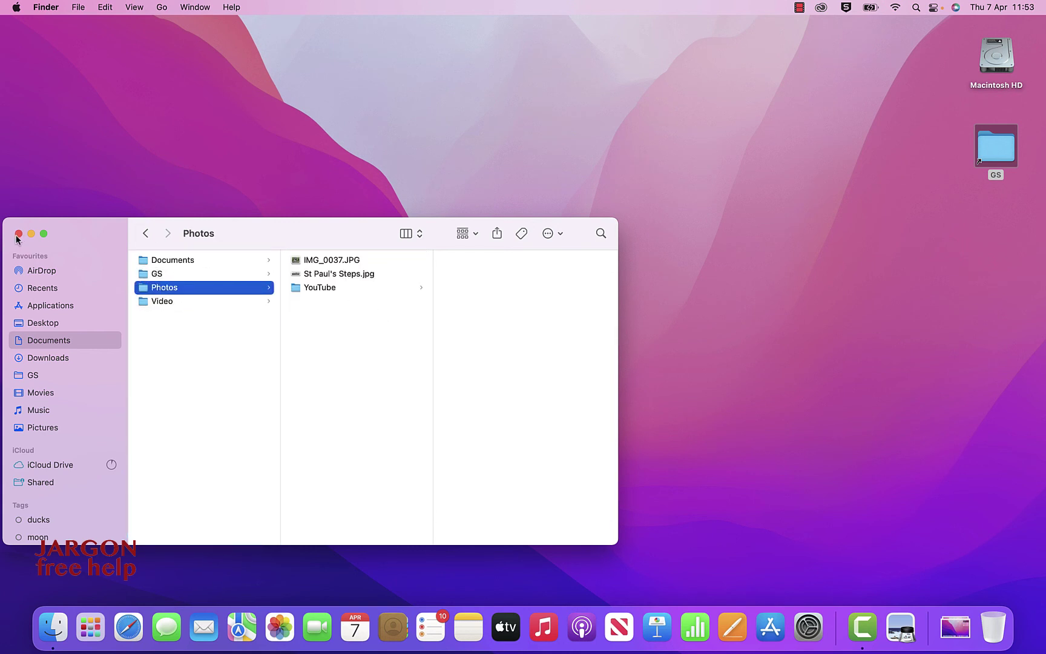
click(19, 234)
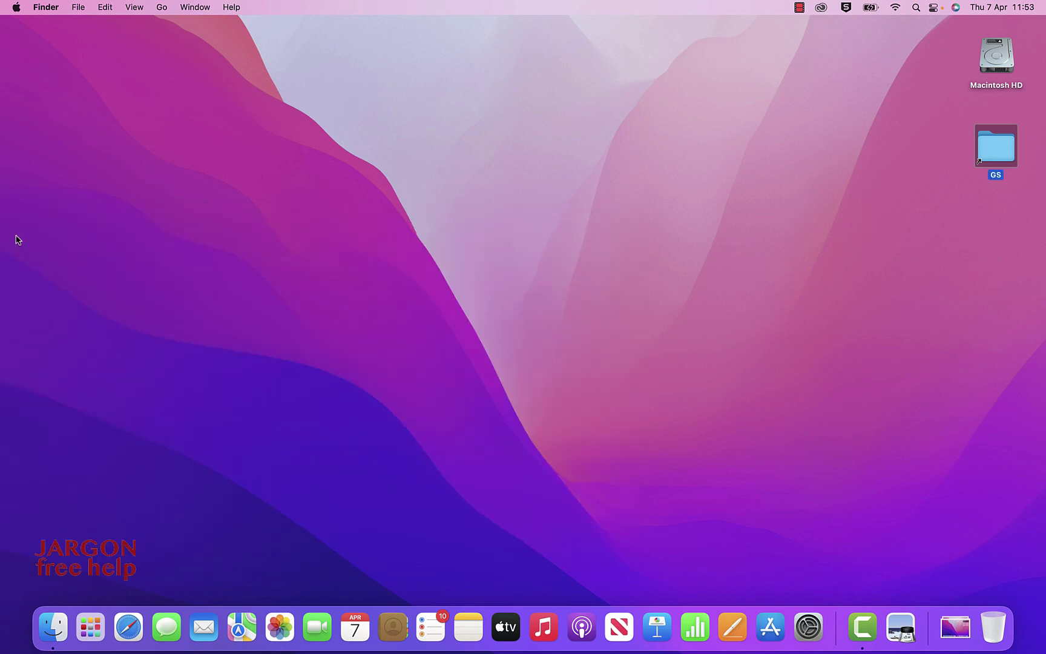